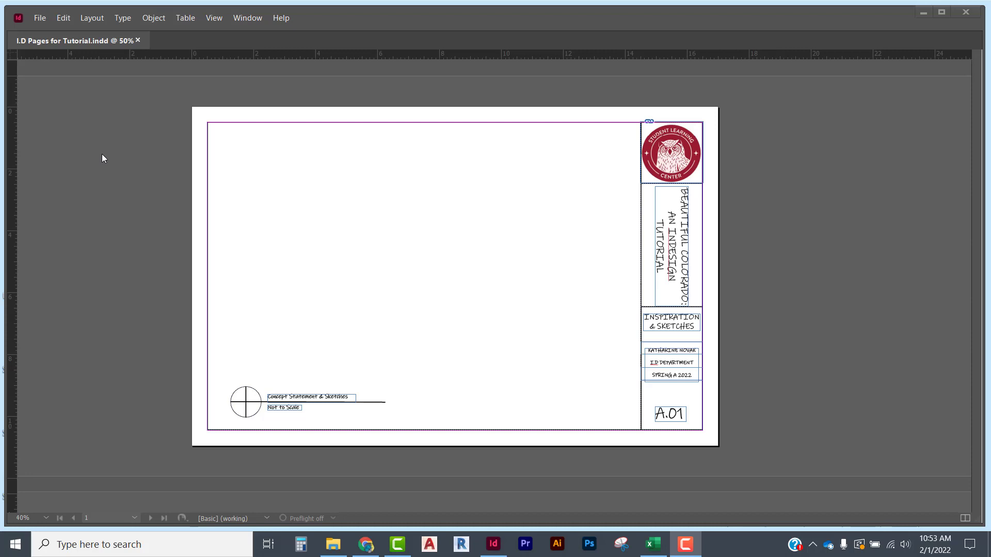
Review the sample page layouts in the document, from the title-block sheet through the client profile page to the materials page
scroll(107, 328, down, 2)
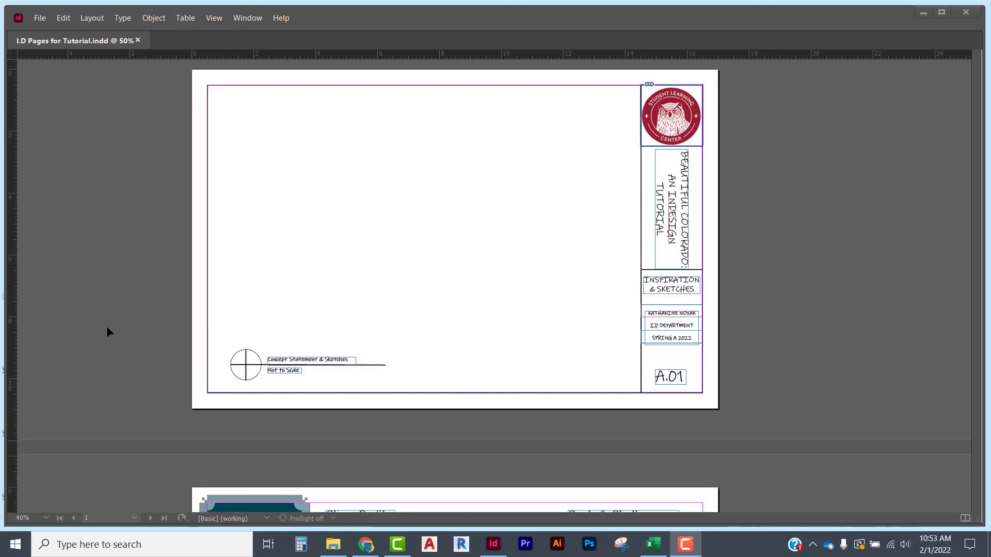
scroll(107, 326, down, 10)
scroll(107, 326, down, 3)
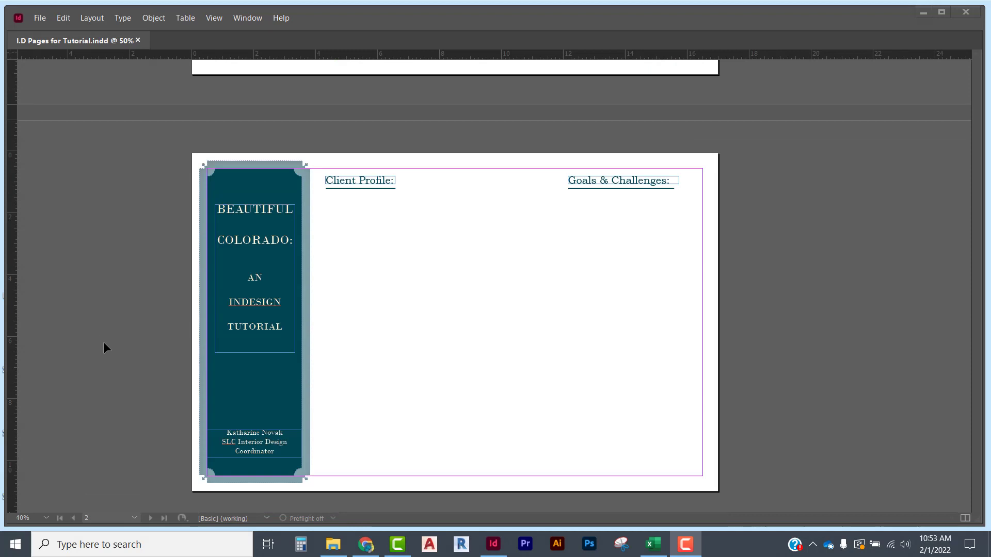
scroll(102, 343, down, 17)
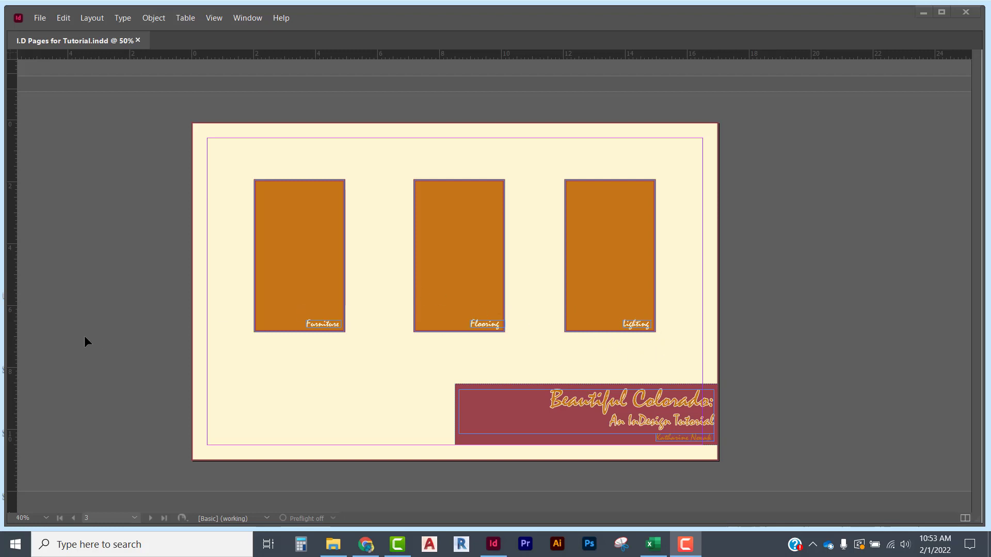
scroll(85, 335, up, 10)
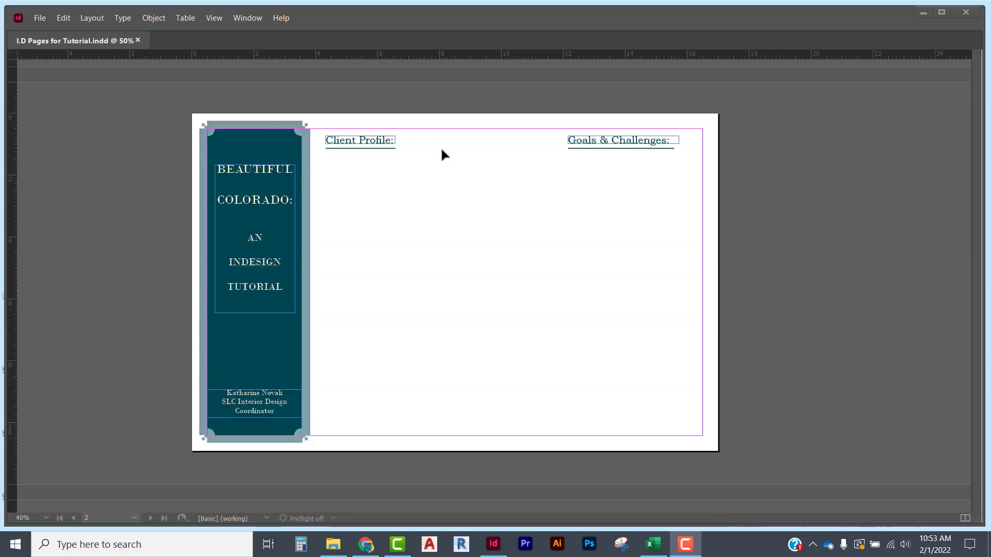
scroll(524, 186, up, 8)
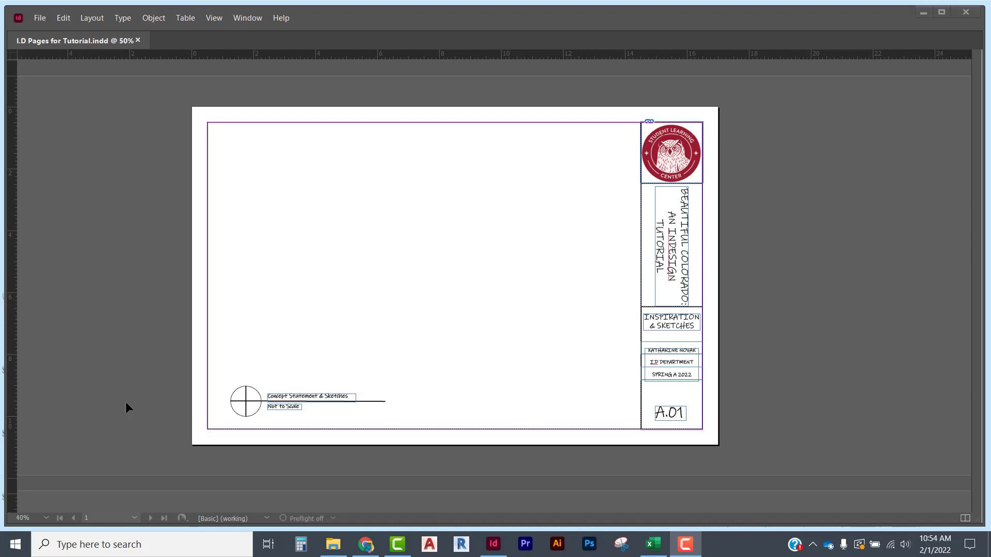
key(shift+Page_Down)
key(shift+Page_Down)
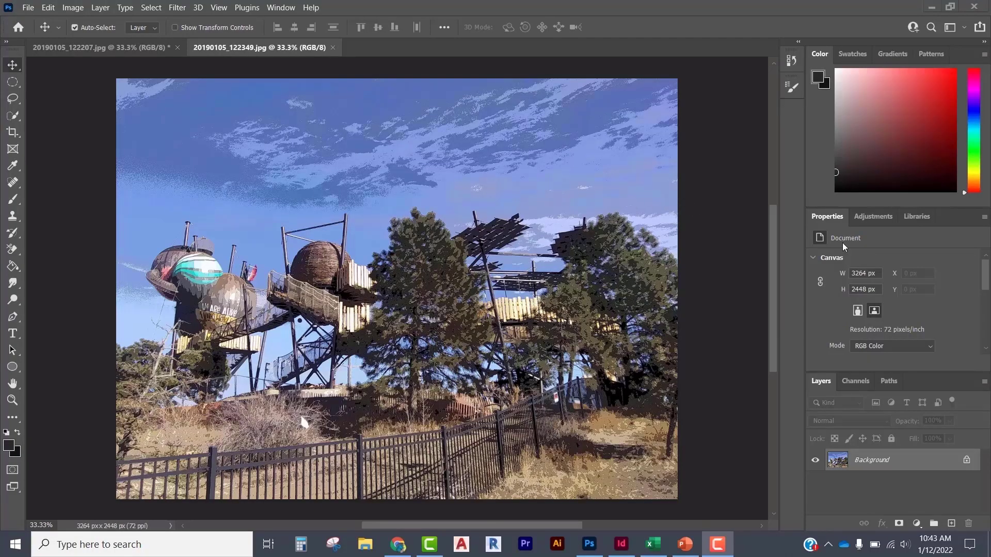
In Photoshop, add a Black & White adjustment to 20190105_122349.jpg, flatten the image and save it
click(877, 219)
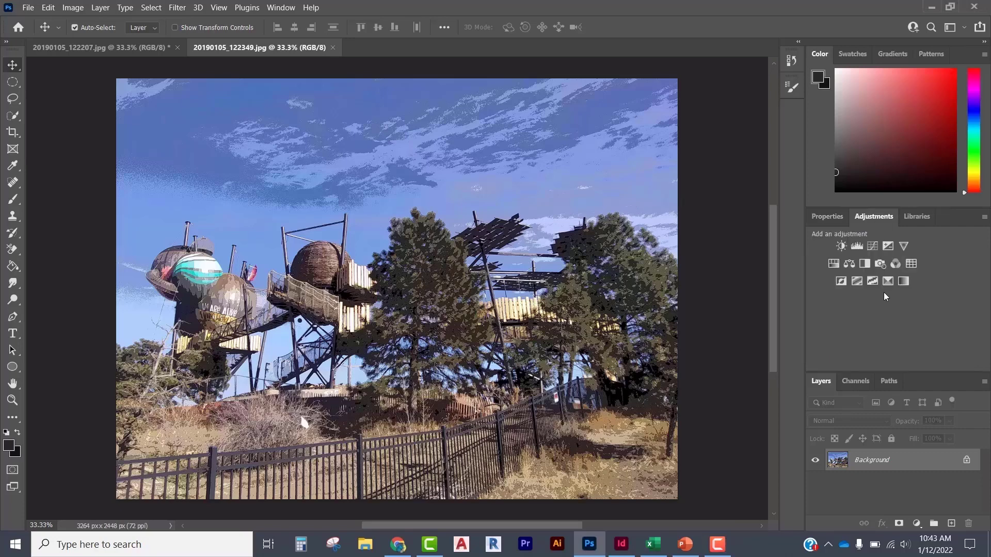
click(868, 265)
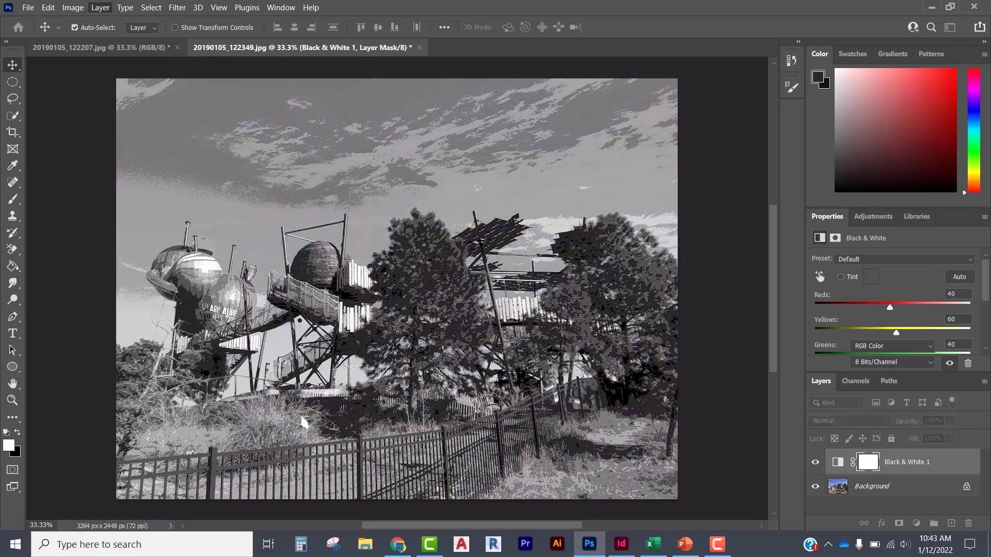
key(ctrl+z)
key(ctrl+s)
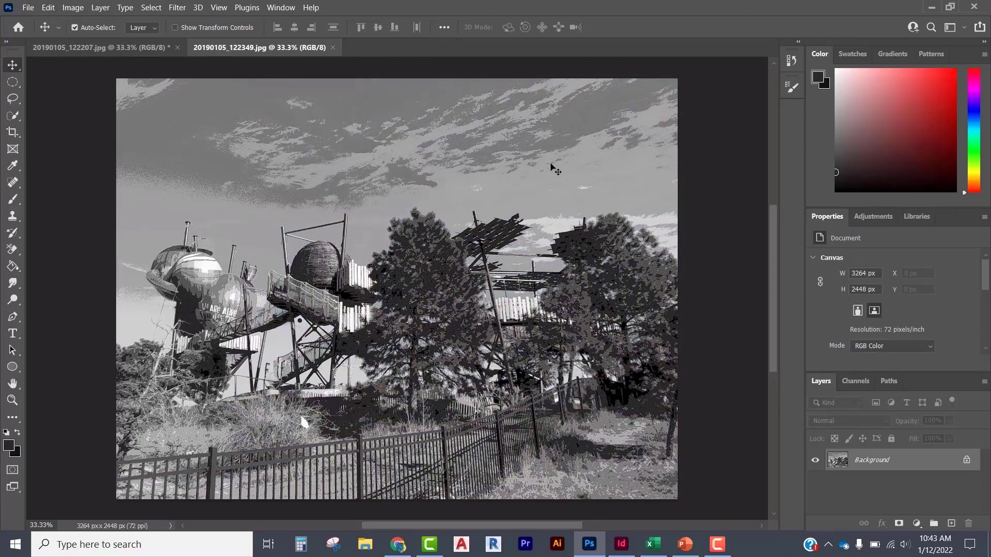
Switch to InDesign and update the modified link 20190105_122207.jpg on page 6
click(627, 551)
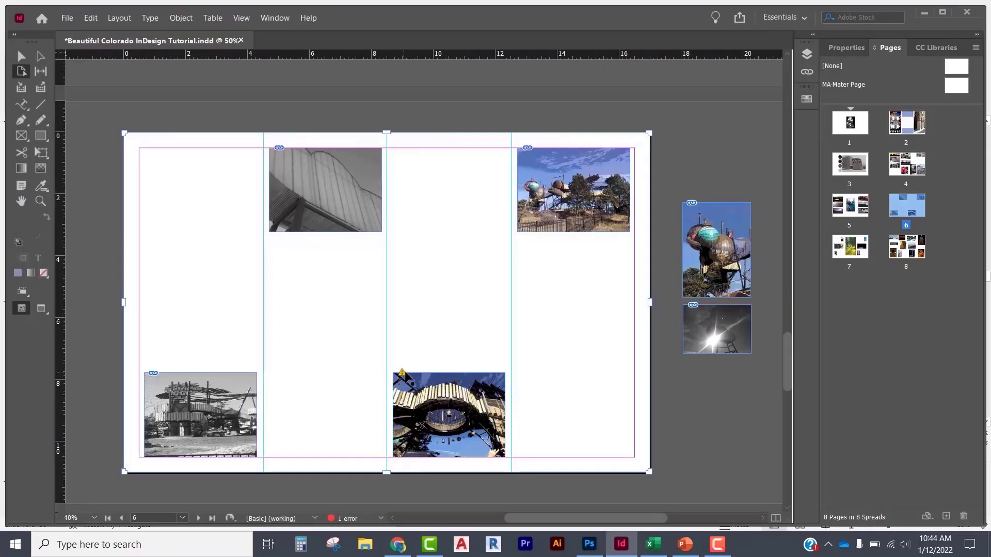
click(403, 378)
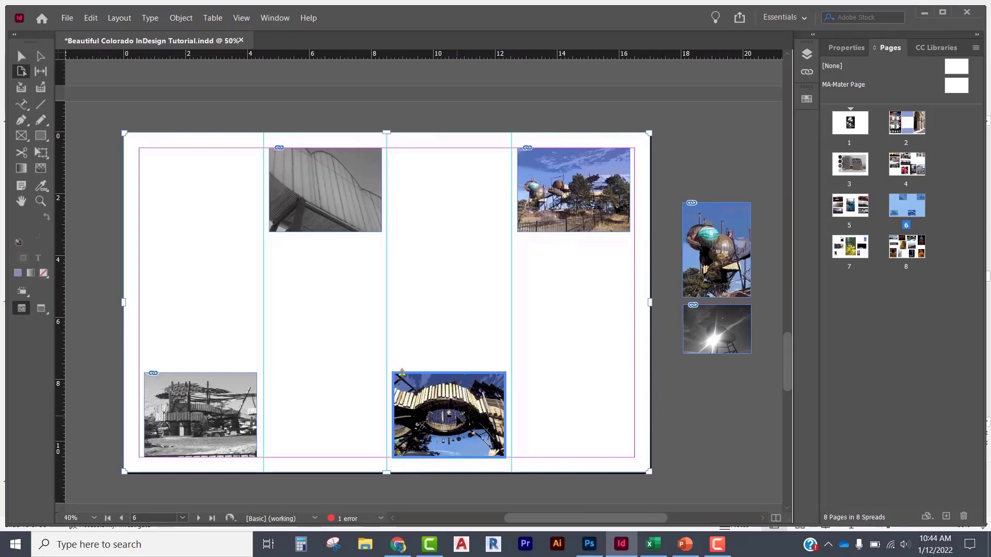
click(807, 73)
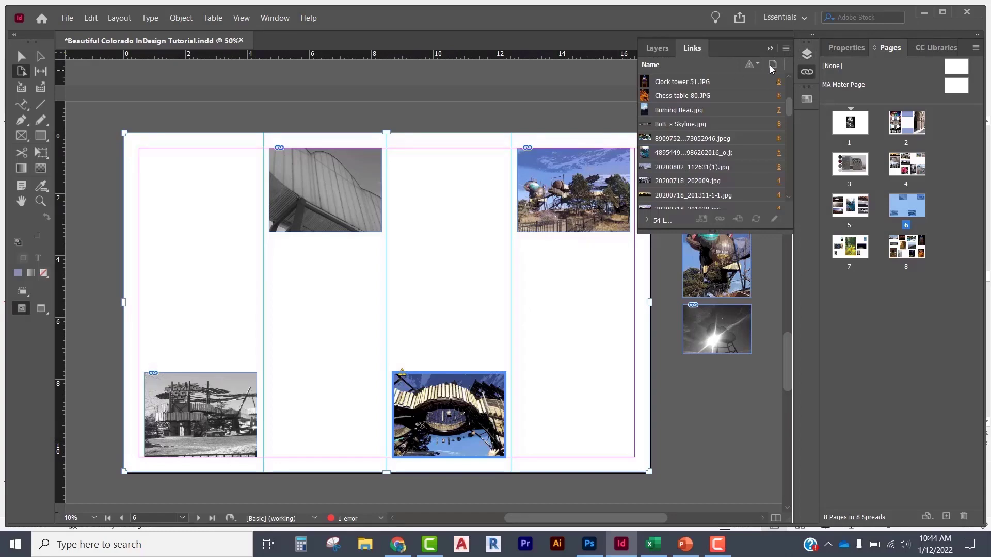
click(756, 219)
click(540, 413)
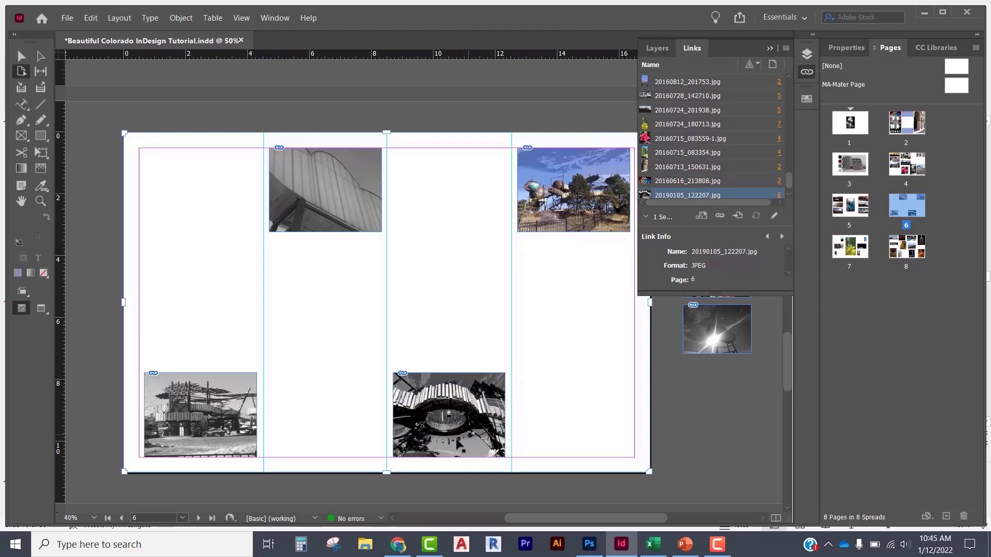
click(581, 195)
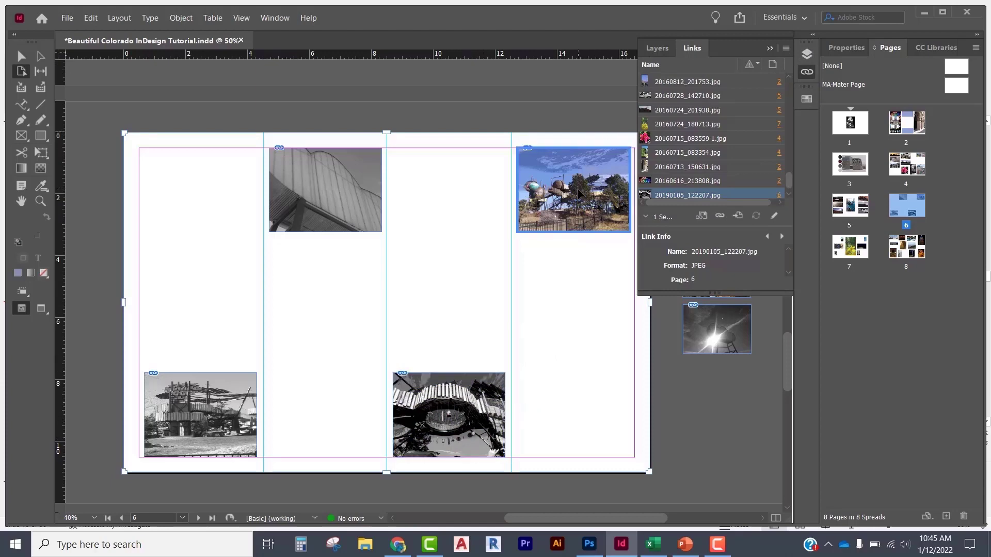
click(769, 49)
click(683, 138)
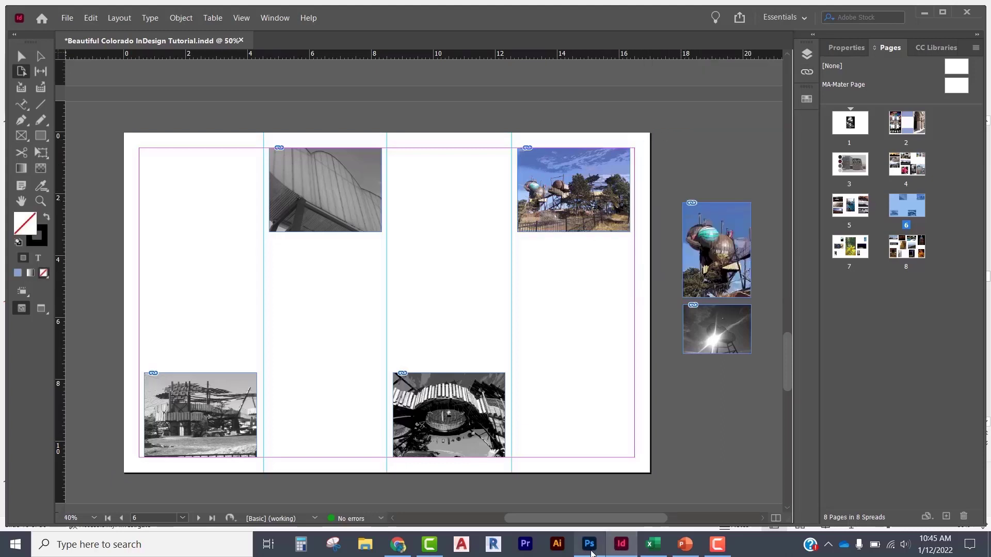
Switch to Photoshop and open the linked copy 20190105_122349 (1) from the Beautiful Colorado Images folder
mouse_move(592, 553)
click(589, 552)
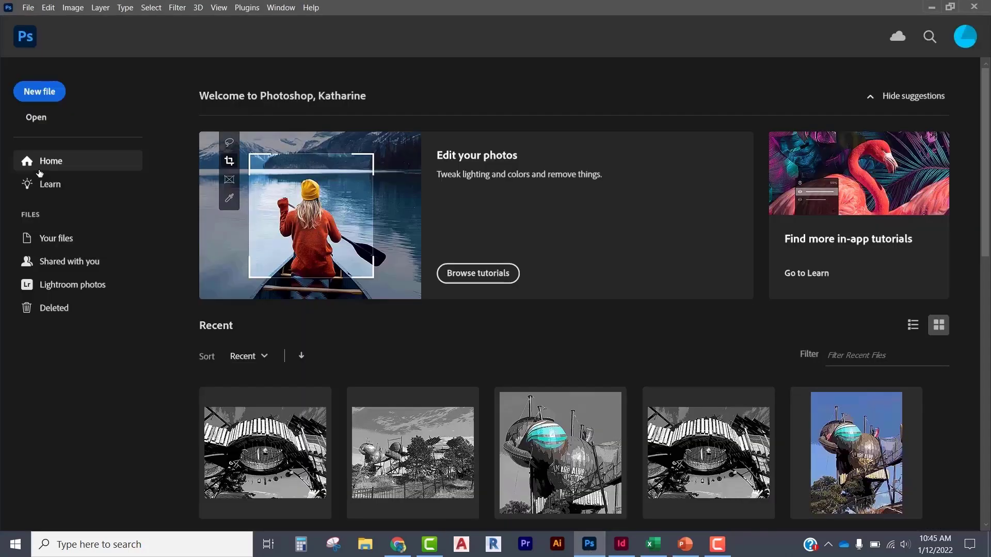
click(39, 123)
scroll(312, 216, down, 2)
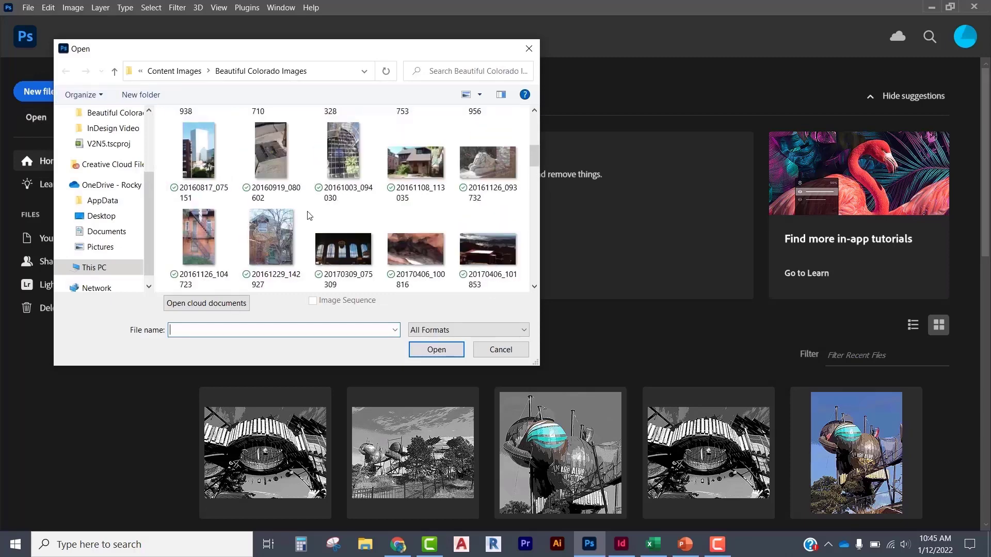
scroll(312, 216, down, 6)
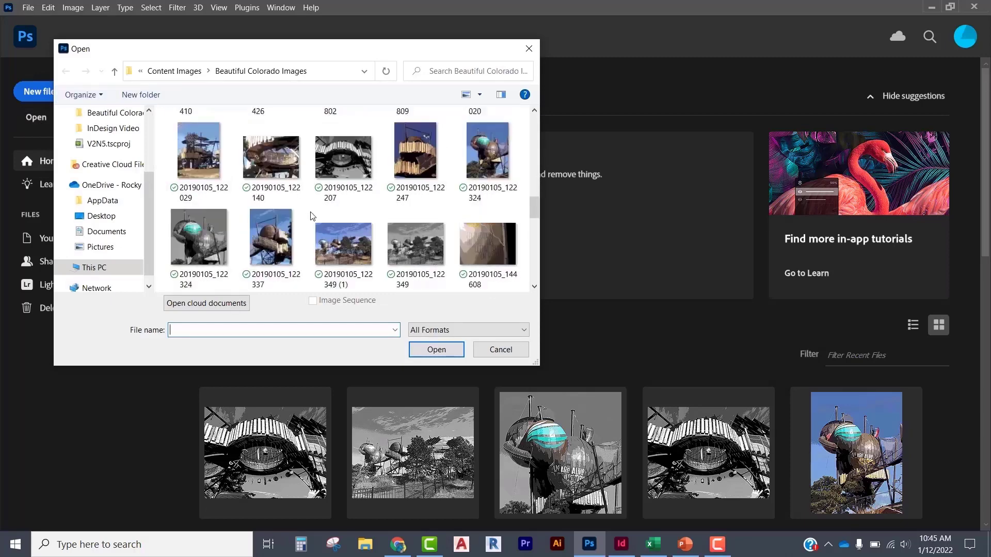
scroll(313, 216, down, 3)
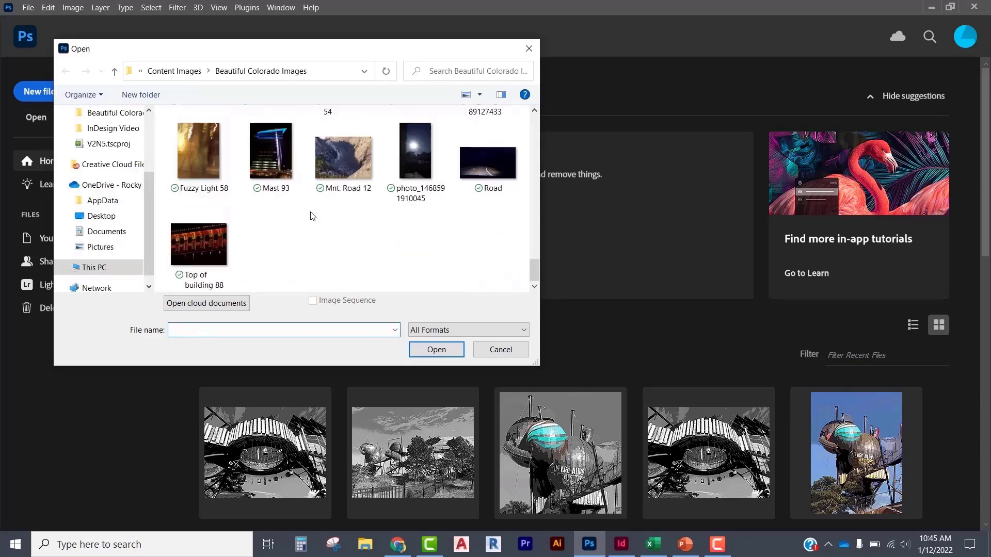
scroll(312, 216, up, 8)
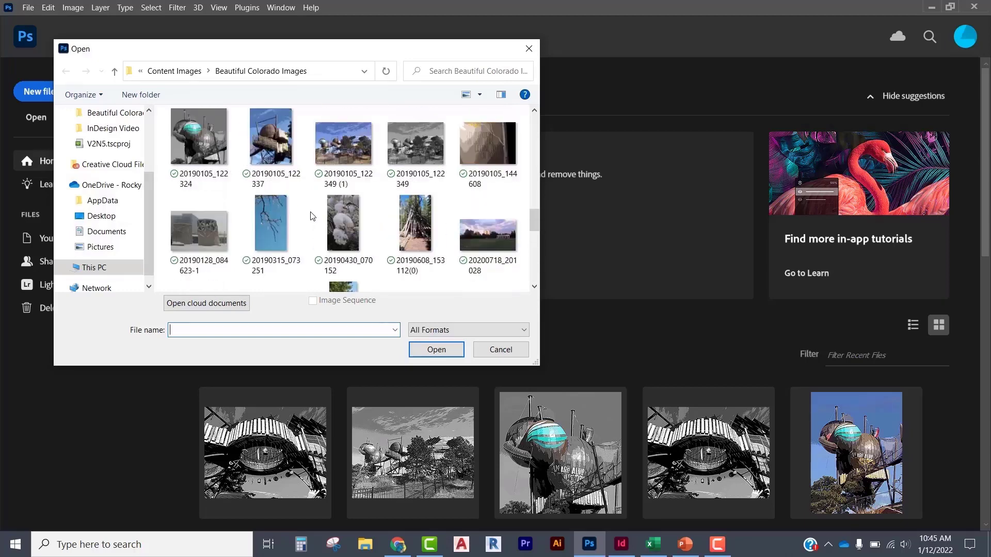
click(355, 147)
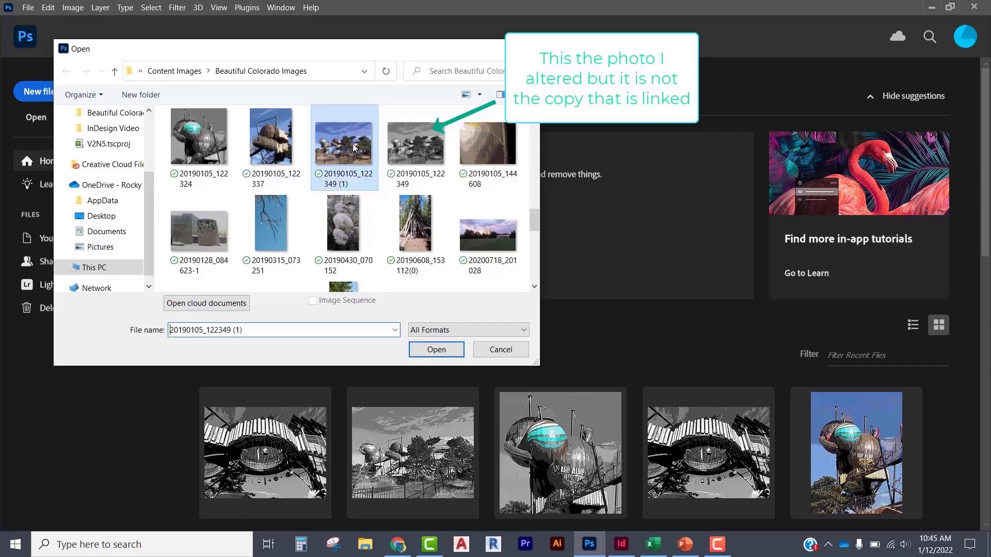
double_click(355, 147)
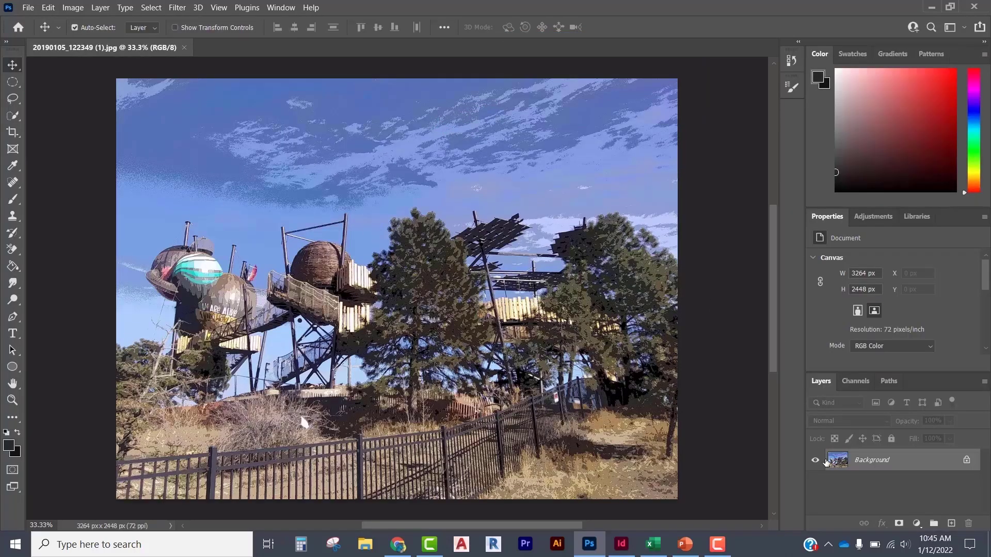
Add a Black & White adjustment layer with the default preset to the opened photo and flatten the image
click(868, 219)
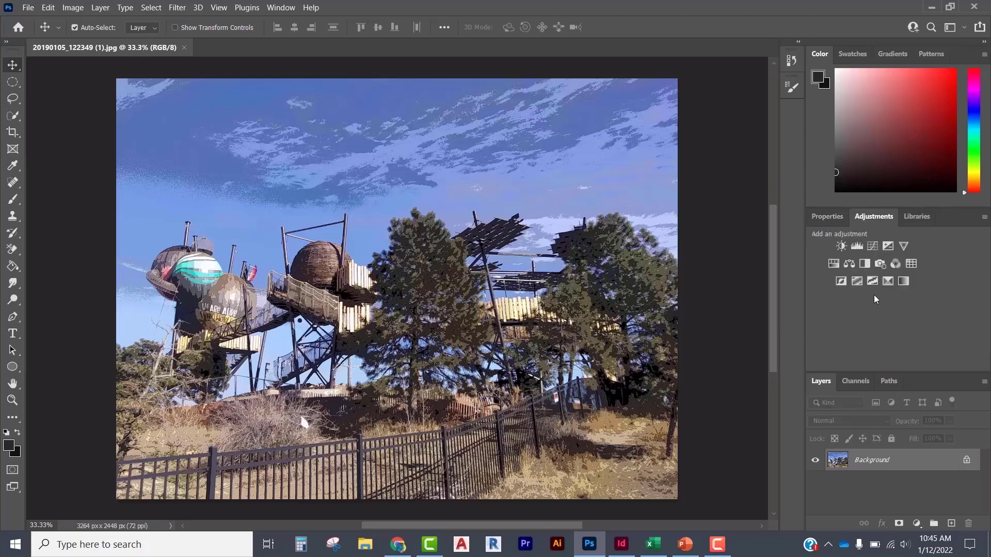
click(864, 263)
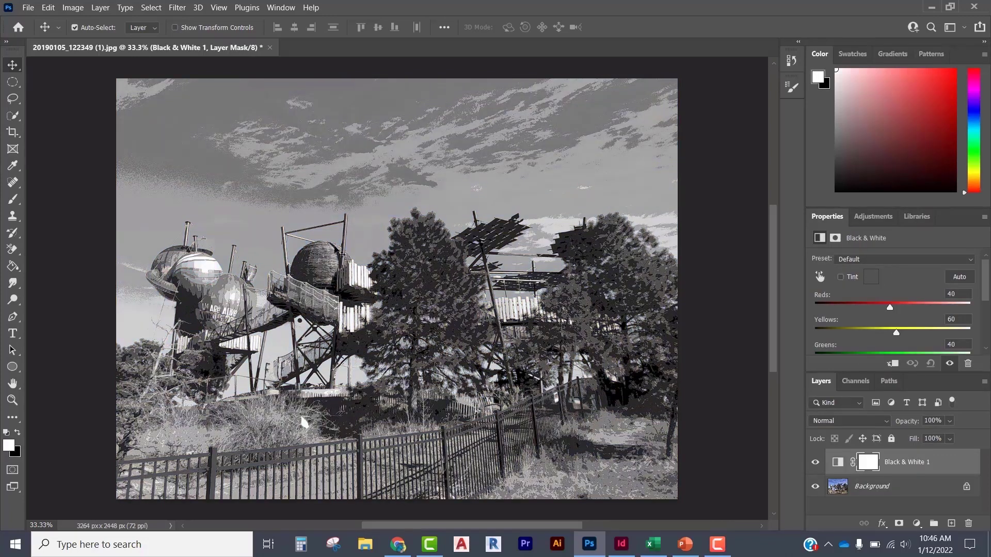
click(101, 8)
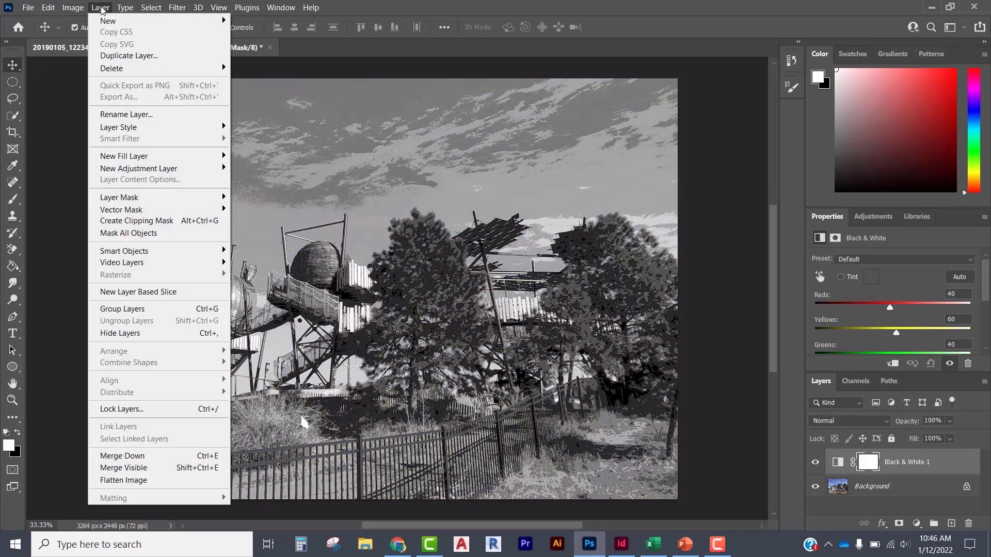
click(124, 480)
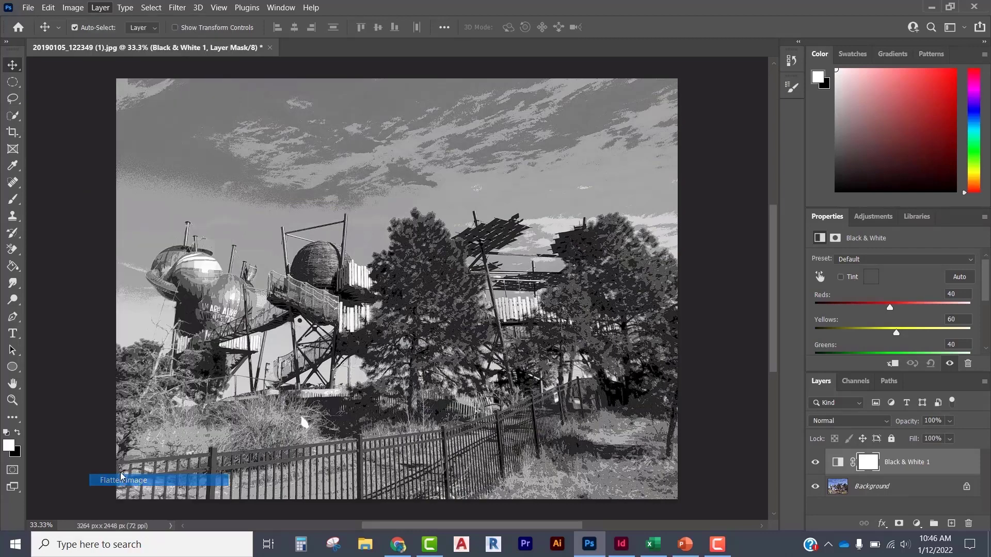
Save the flattened photo as a JPEG at quality 8 and close it
click(28, 9)
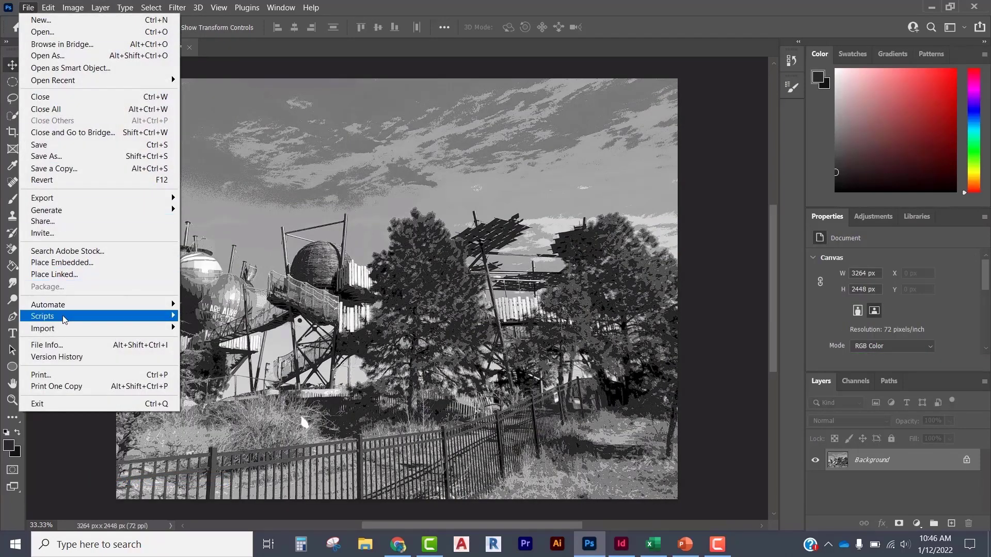
click(62, 145)
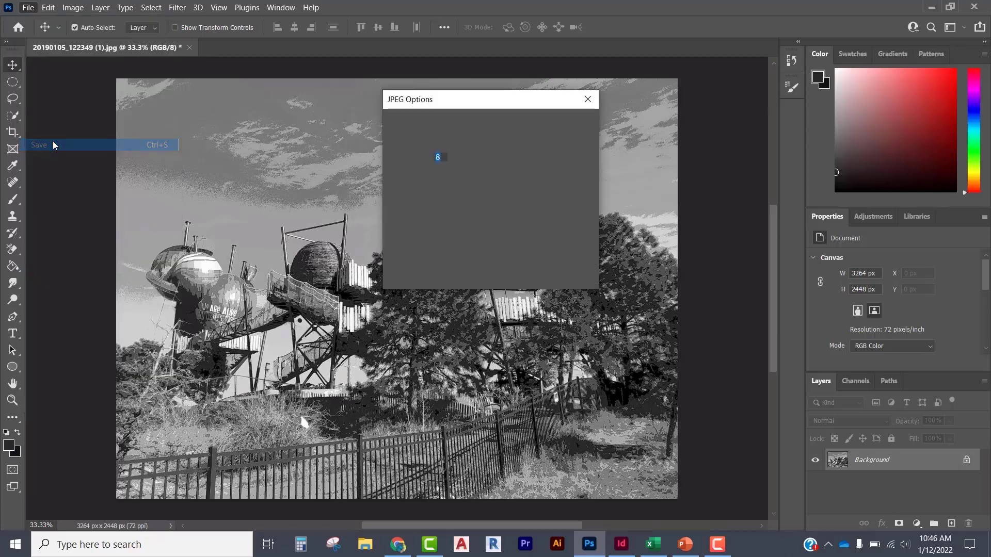
click(567, 124)
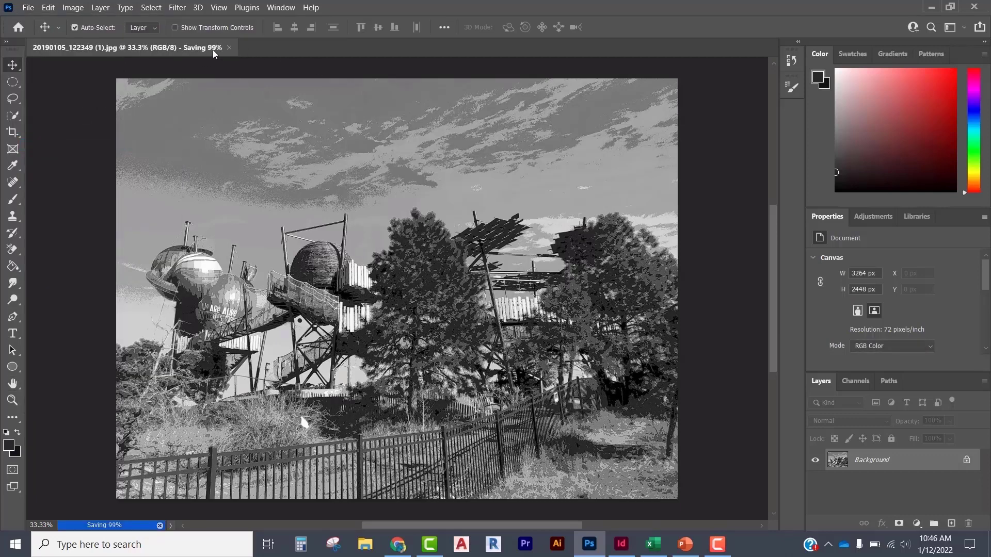
click(184, 47)
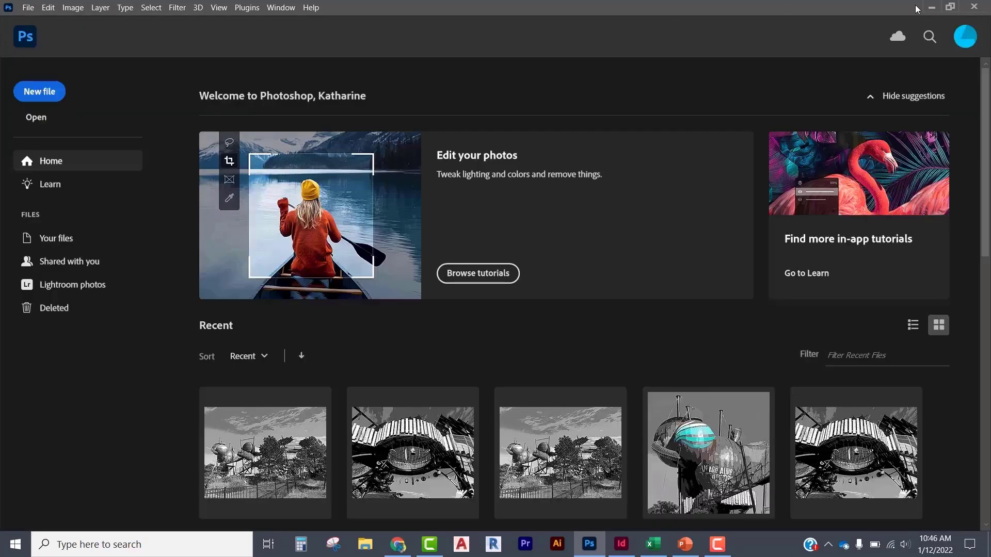
Return to InDesign and update the modified link 20190105_122349 (1).jpg on page 6
click(931, 9)
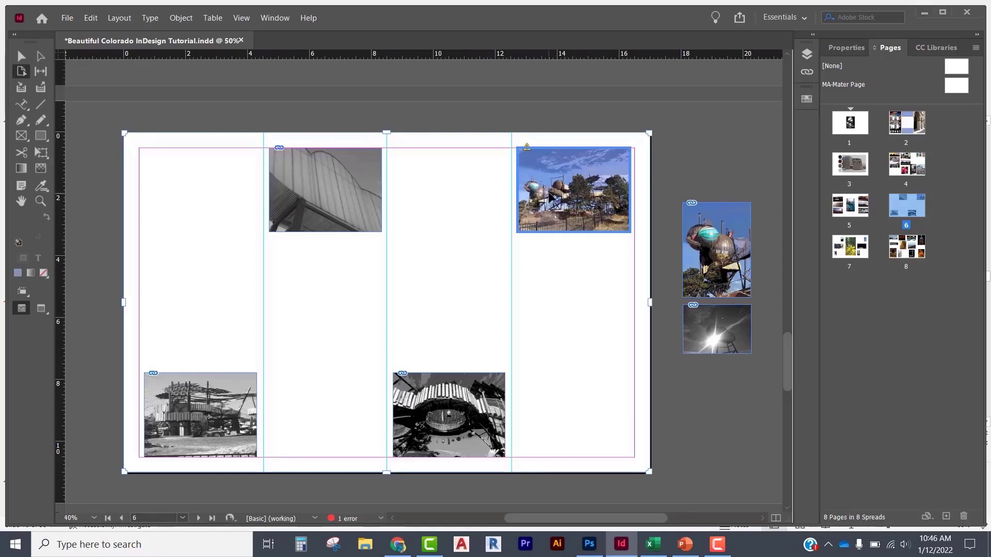
click(806, 54)
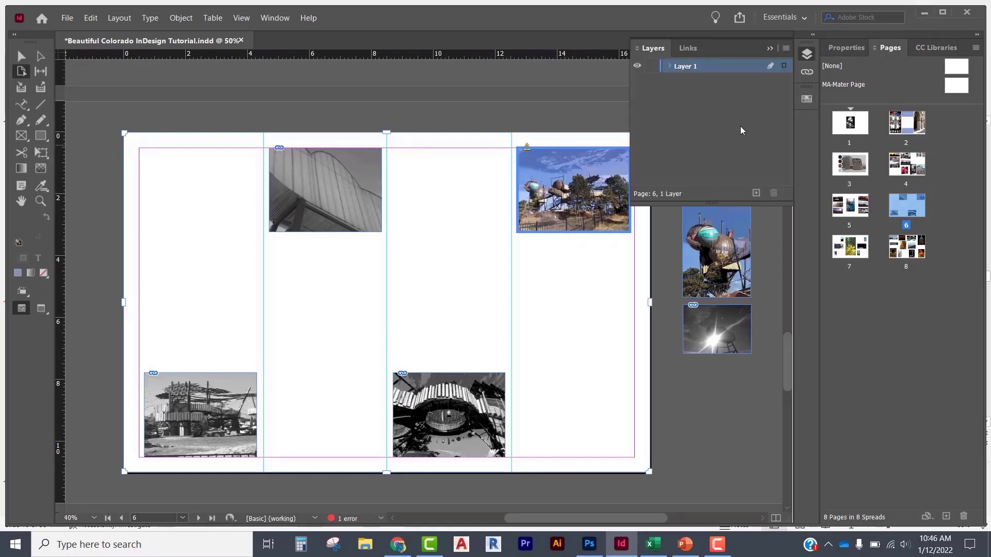
click(691, 47)
scroll(677, 103, down, 5)
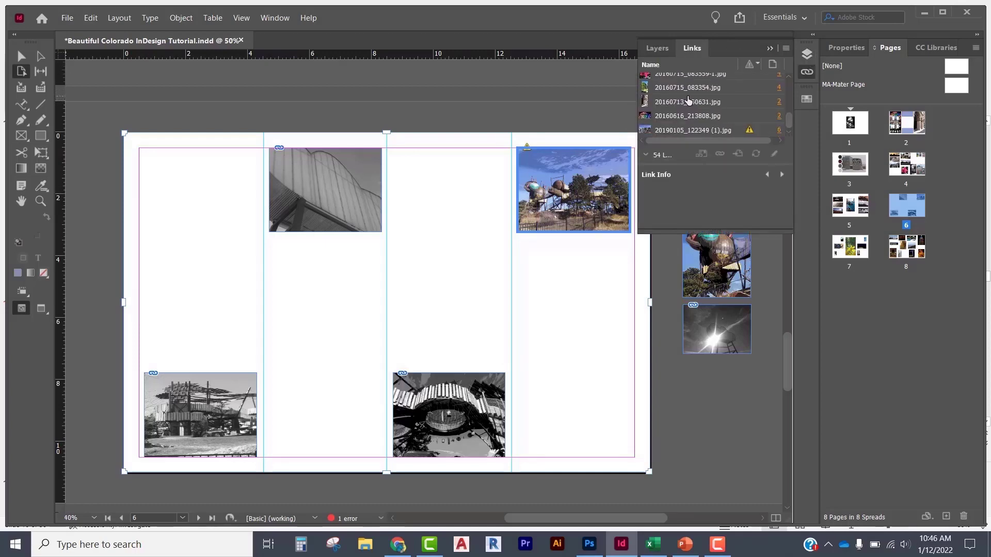
click(692, 131)
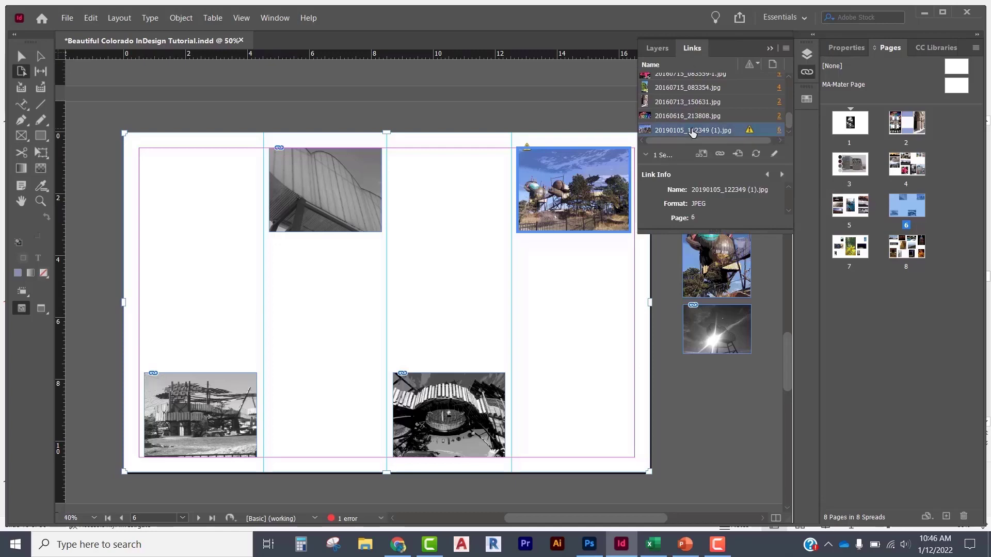
click(755, 153)
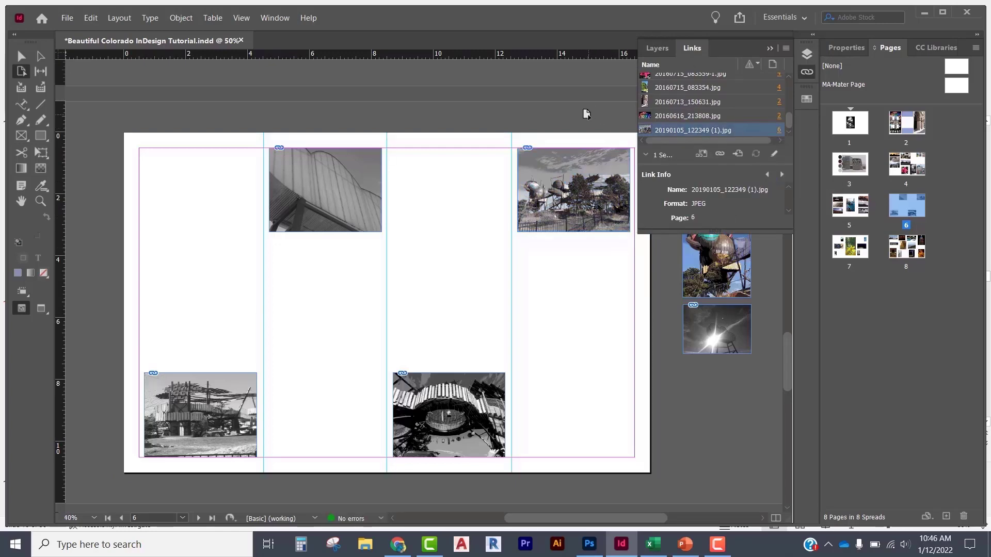
Put away the list of links and go back to page 2 of the document
click(585, 113)
click(770, 48)
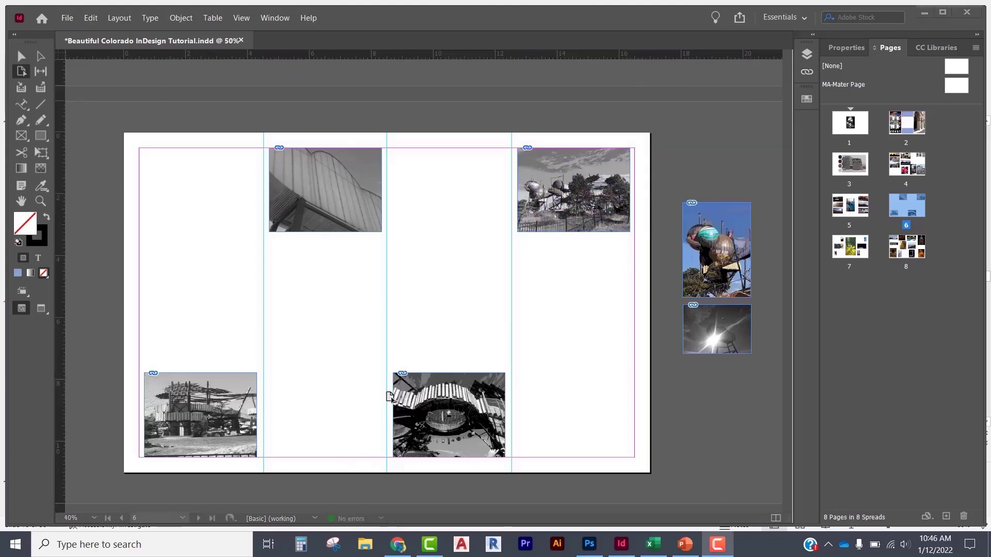
scroll(387, 394, up, 20)
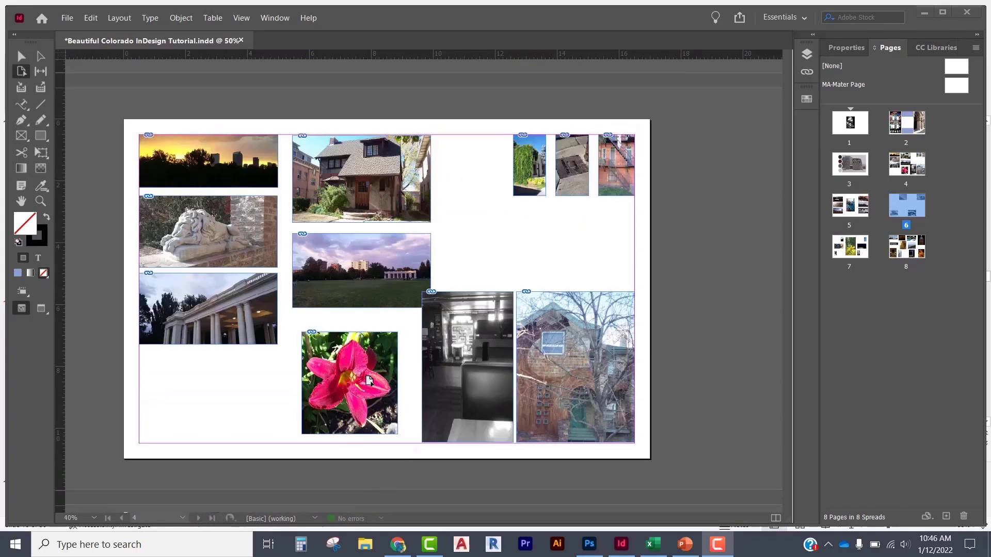
scroll(367, 380, up, 10)
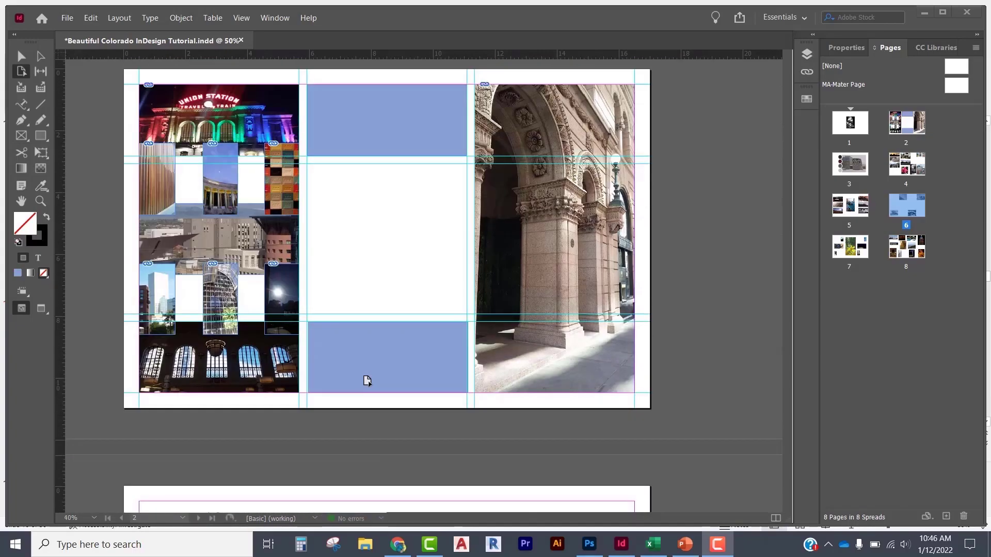
scroll(367, 380, up, 2)
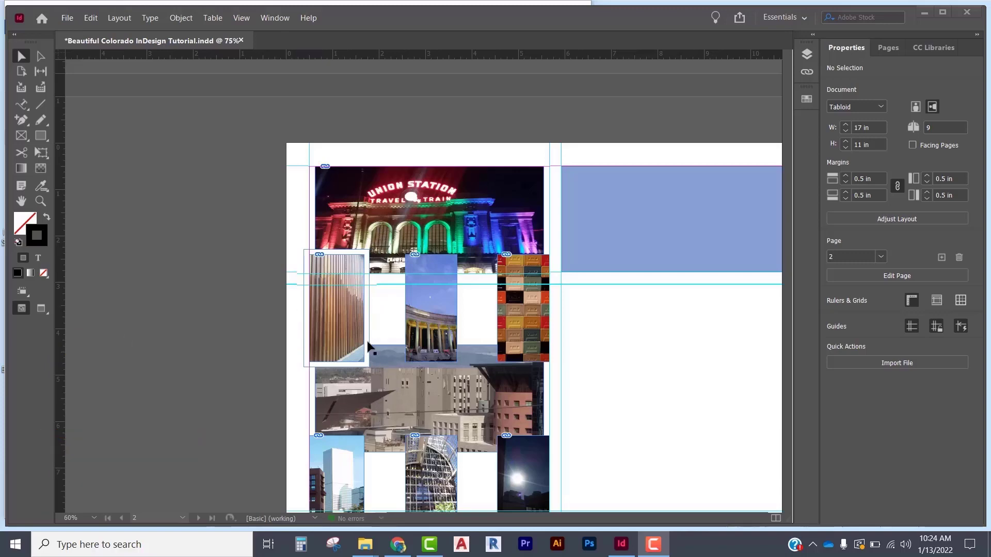
Duplicate the white rectangle behind the wooden slat photo and place the copy over the colonnade photo at about X 2.27 in, Y 2.29 in
right_click(364, 317)
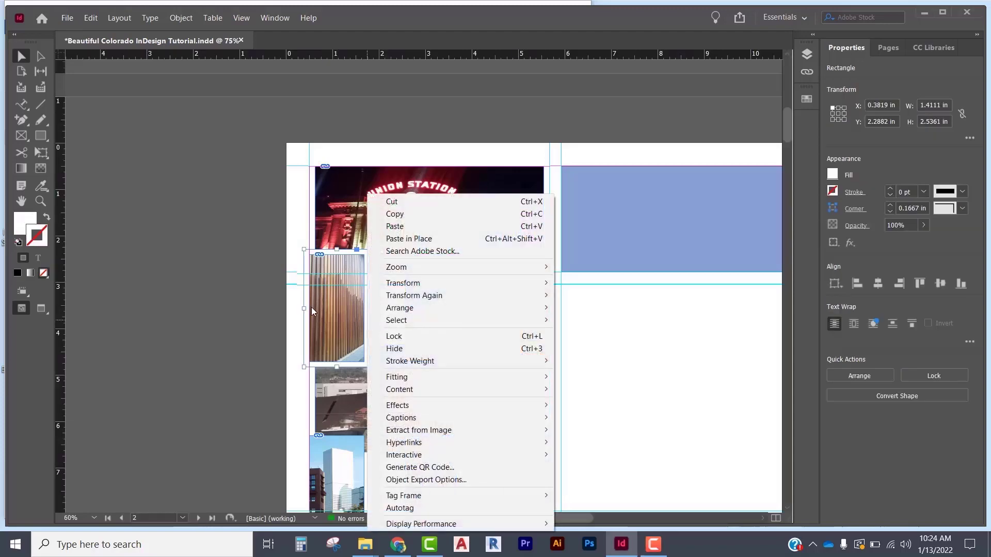
click(396, 214)
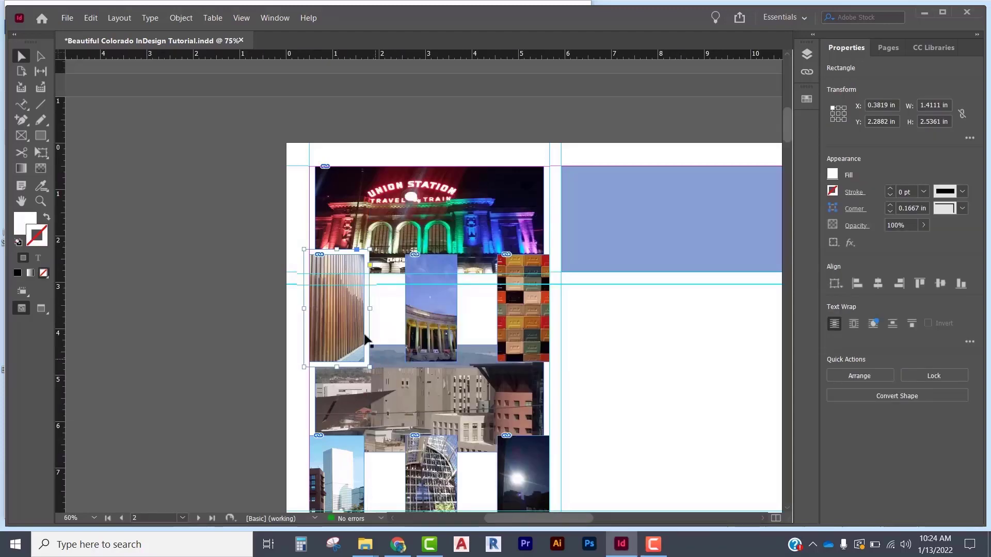
right_click(382, 325)
click(410, 214)
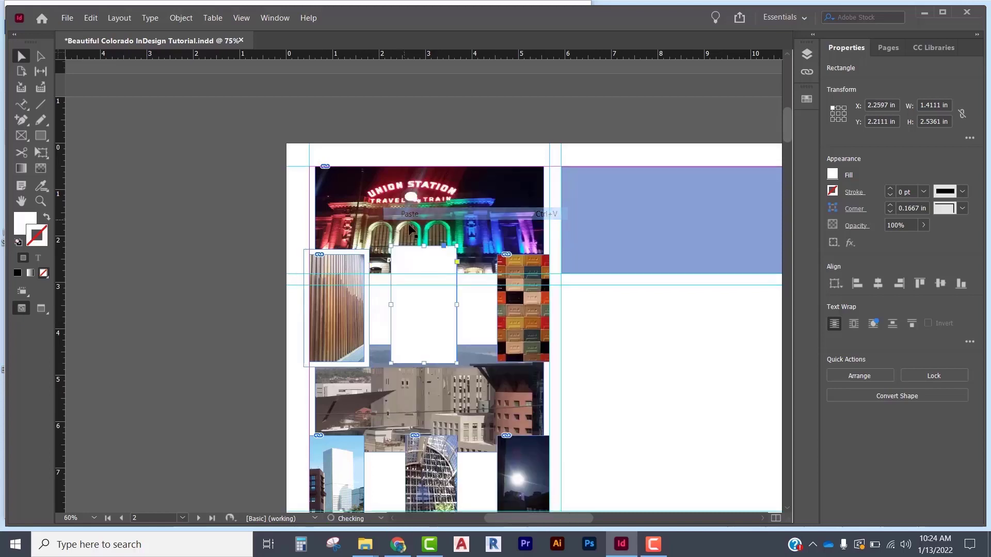
drag(419, 317, 421, 326)
Send the copied white rectangle behind the colonnade photo, and move the Union Station photo behind that rectangle
right_click(421, 326)
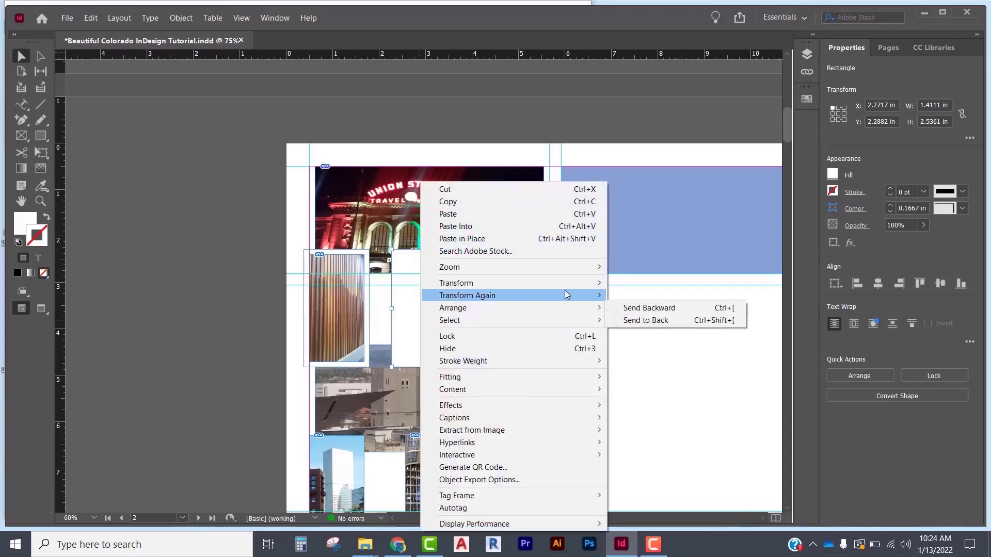
mouse_move(596, 311)
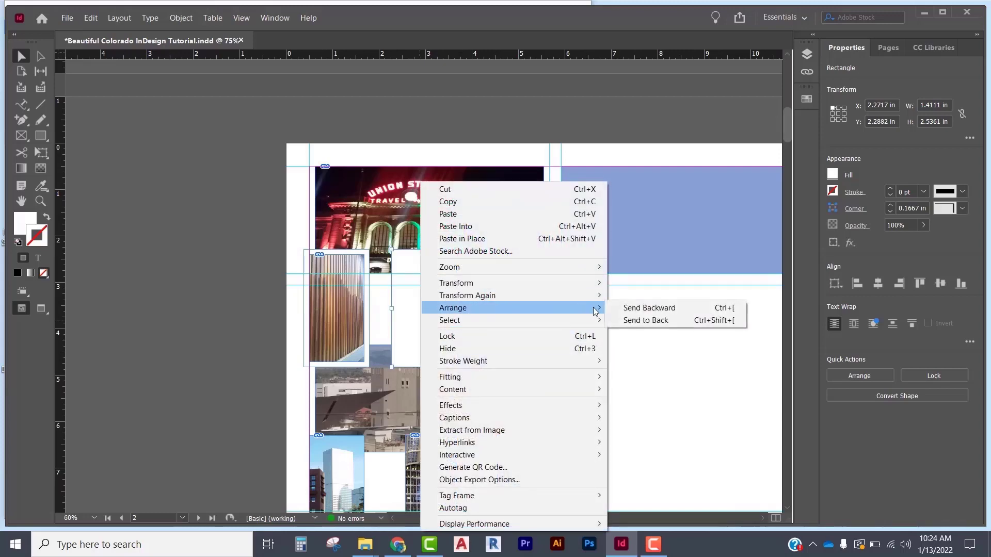
click(642, 321)
click(491, 215)
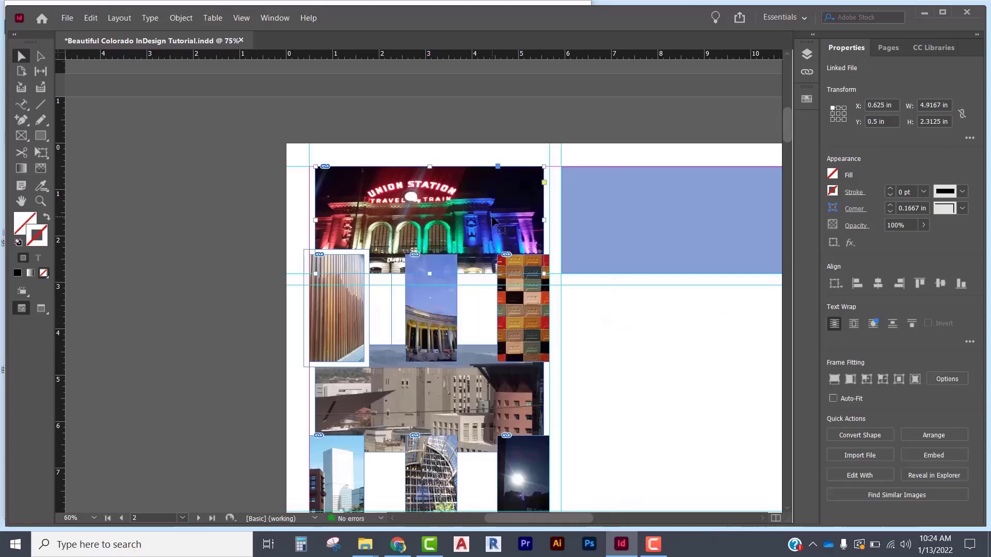
right_click(491, 215)
mouse_move(529, 256)
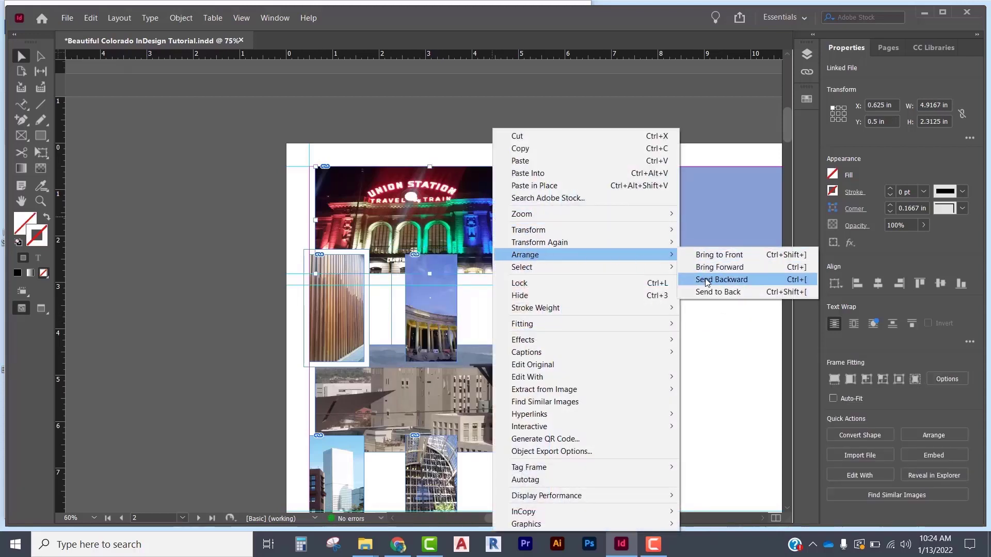
click(707, 280)
Position the white rectangle around the colonnade photo at about X 2.42 in and narrow it to about 1.39 in wide
click(460, 308)
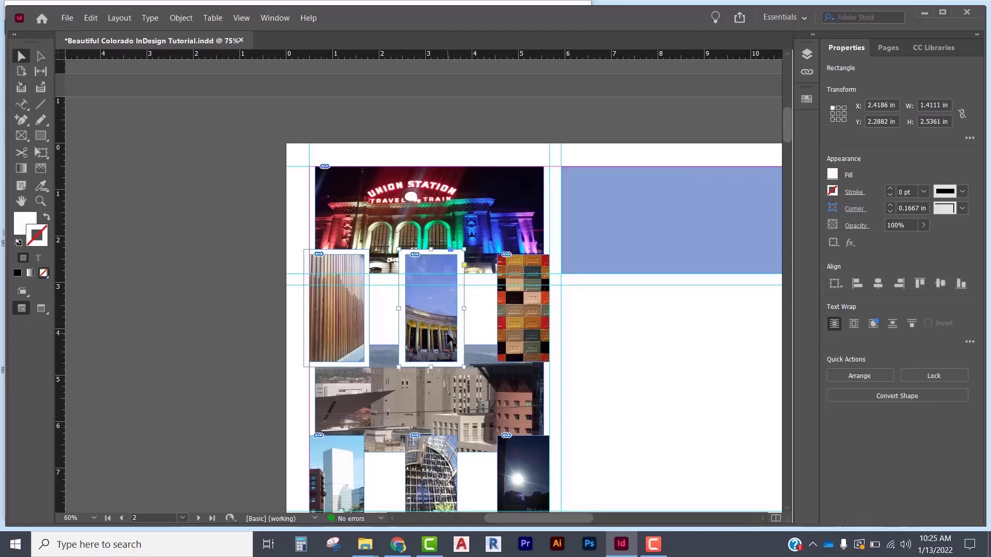
scroll(449, 338, up, 5)
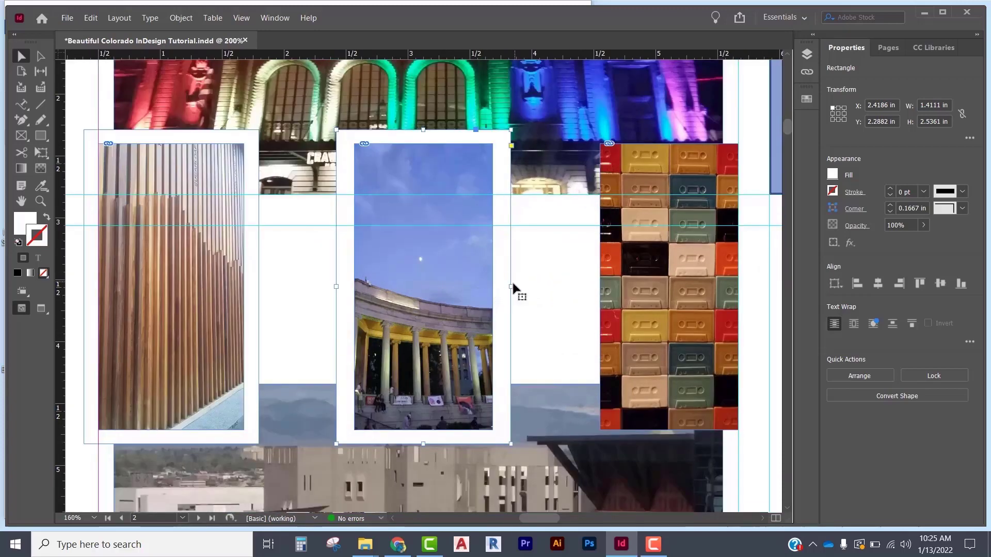
drag(511, 286, 508, 287)
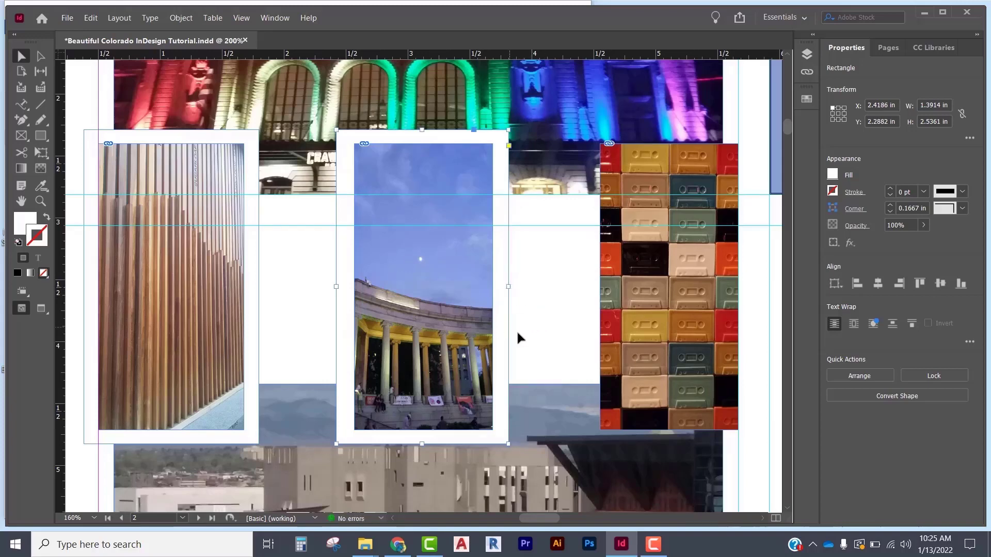
click(569, 360)
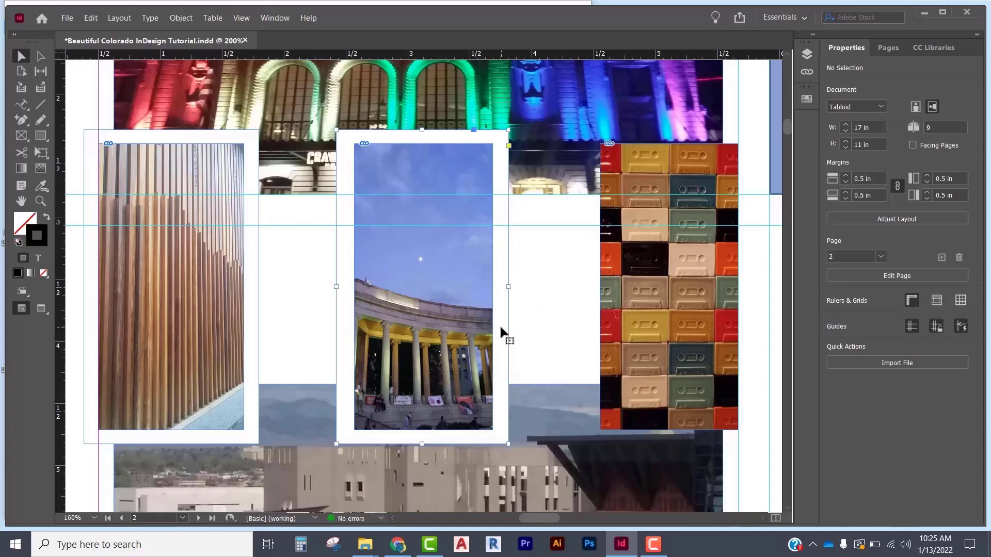
Paste another white rectangle, place it over the cassette photo at about X 4.40 in, Y 2.29 in, and send it to the back
right_click(500, 326)
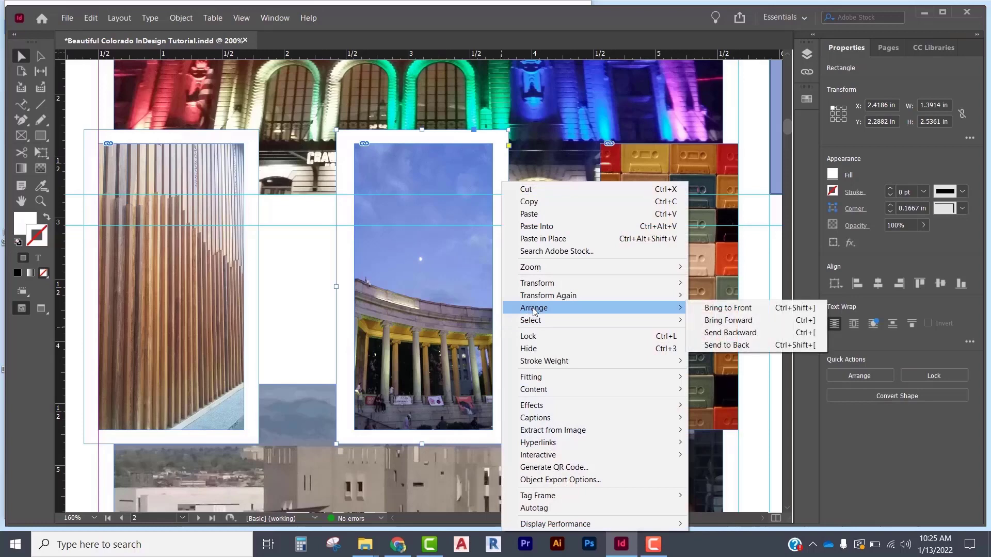
click(535, 213)
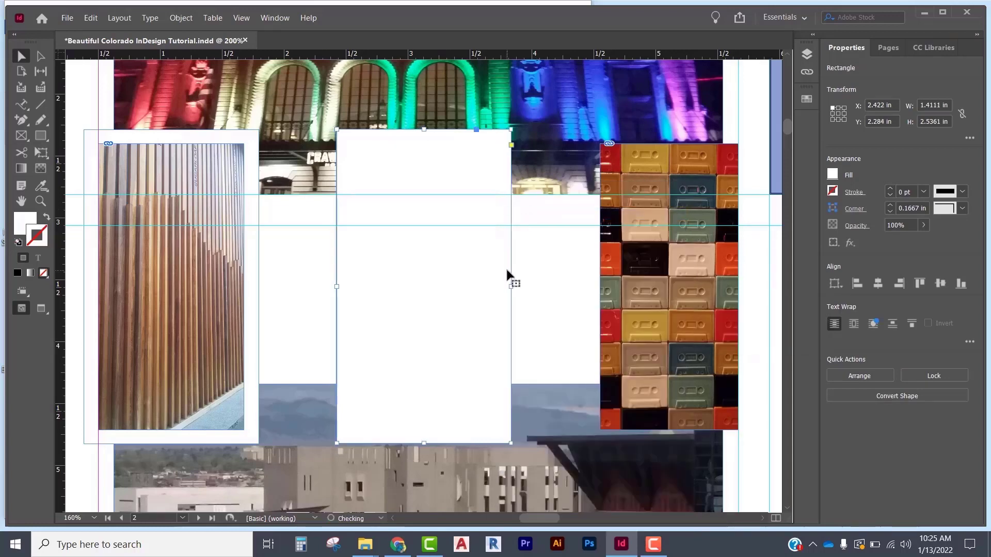
drag(488, 277, 731, 281)
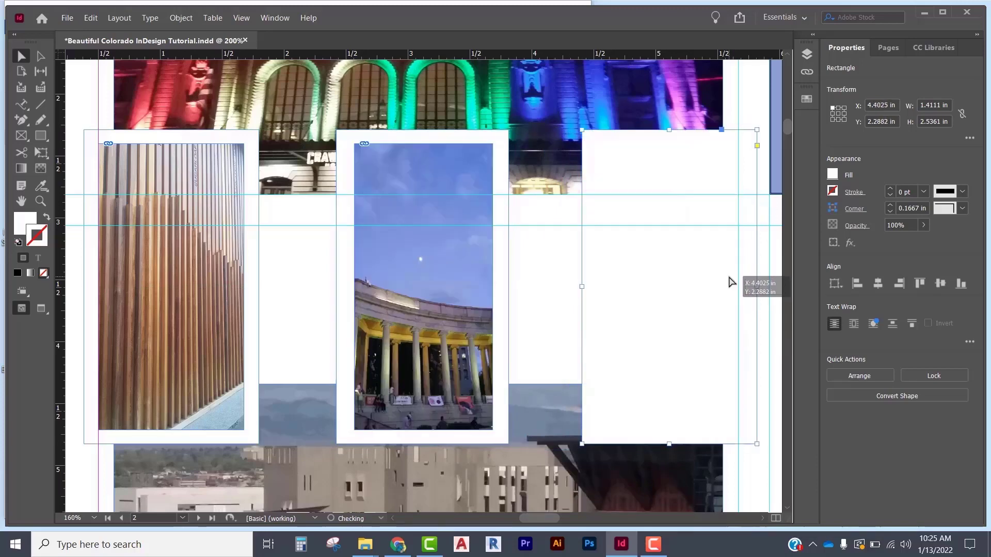
right_click(729, 282)
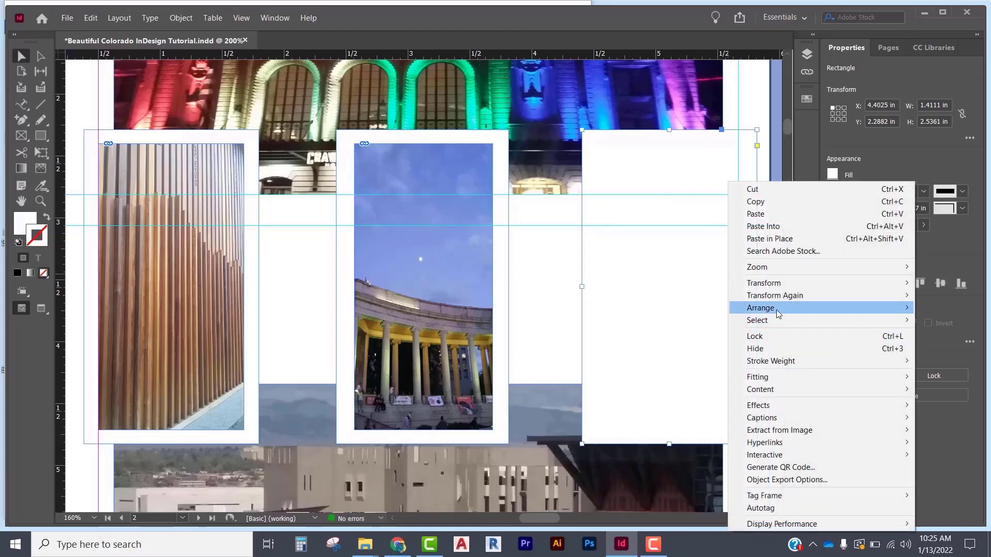
mouse_move(788, 308)
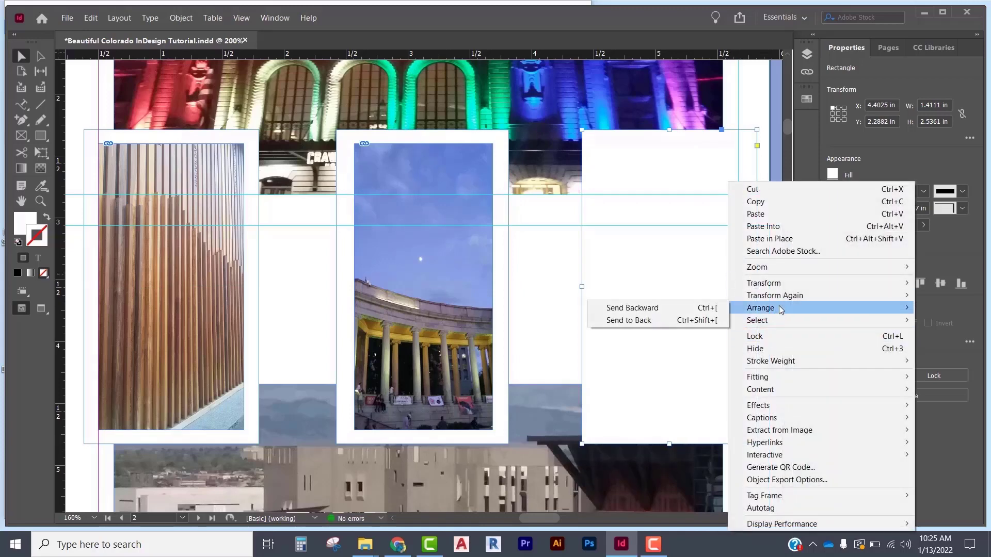
click(622, 321)
Send the Union Station photo and the wide city buildings photo to the back, behind the white rectangles
click(538, 79)
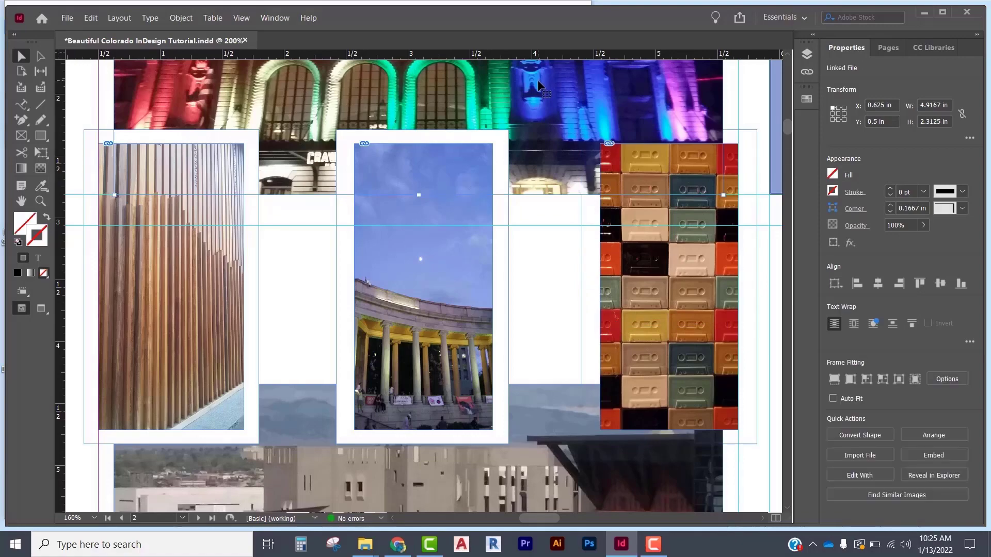
right_click(537, 81)
mouse_move(595, 209)
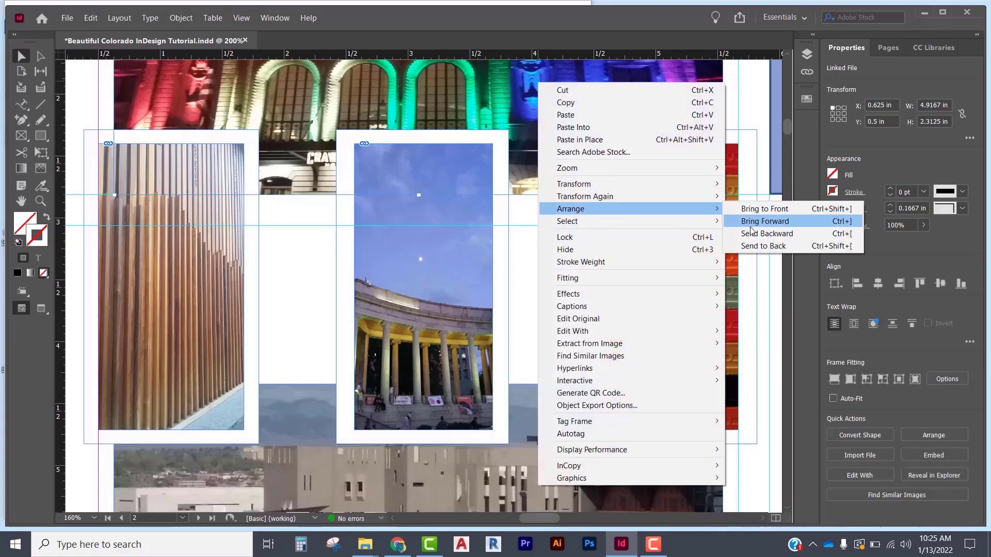
click(758, 245)
right_click(512, 488)
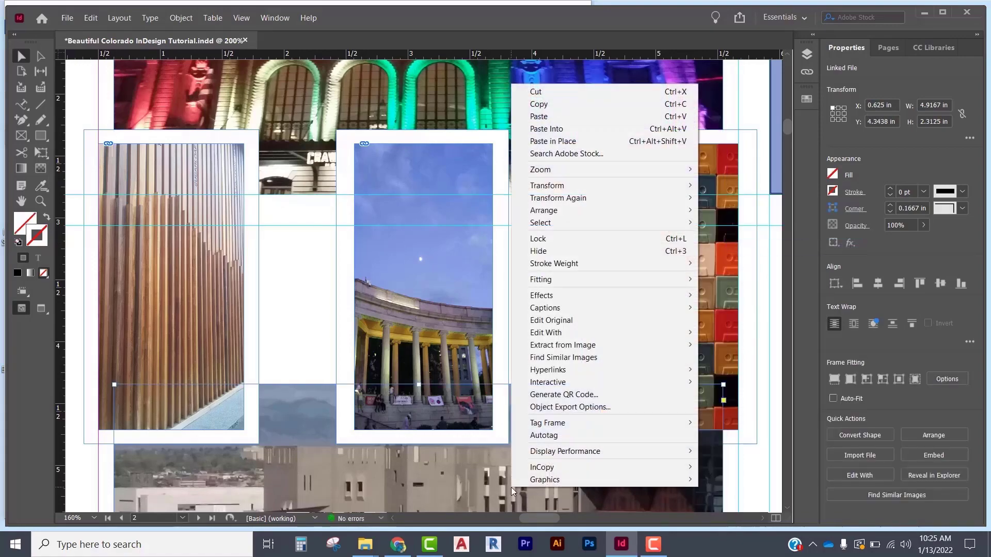
mouse_move(566, 216)
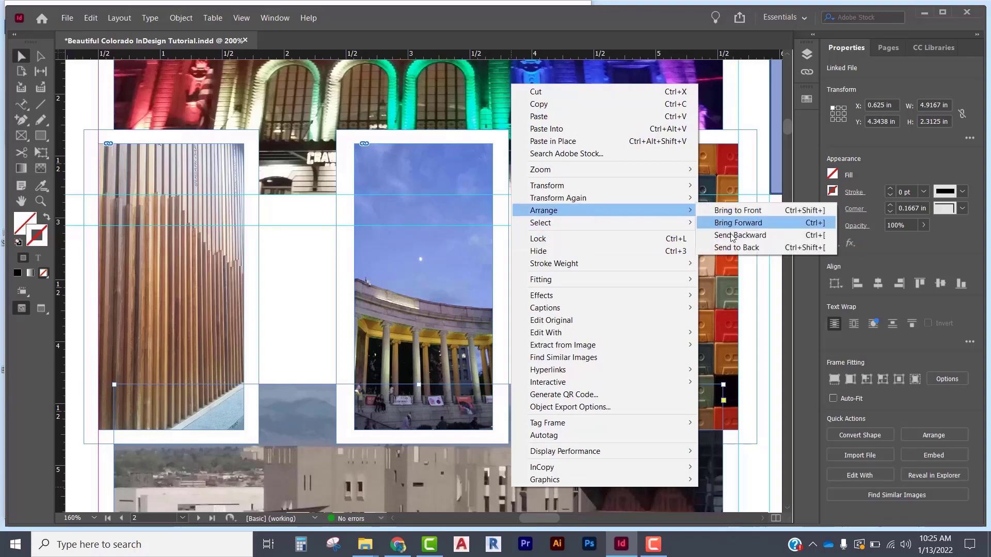
click(743, 249)
Copy the three white rectangles framing the upper row of narrow photos together
key(ctrl+minus)
key(ctrl+minus)
key(ctrl+minus)
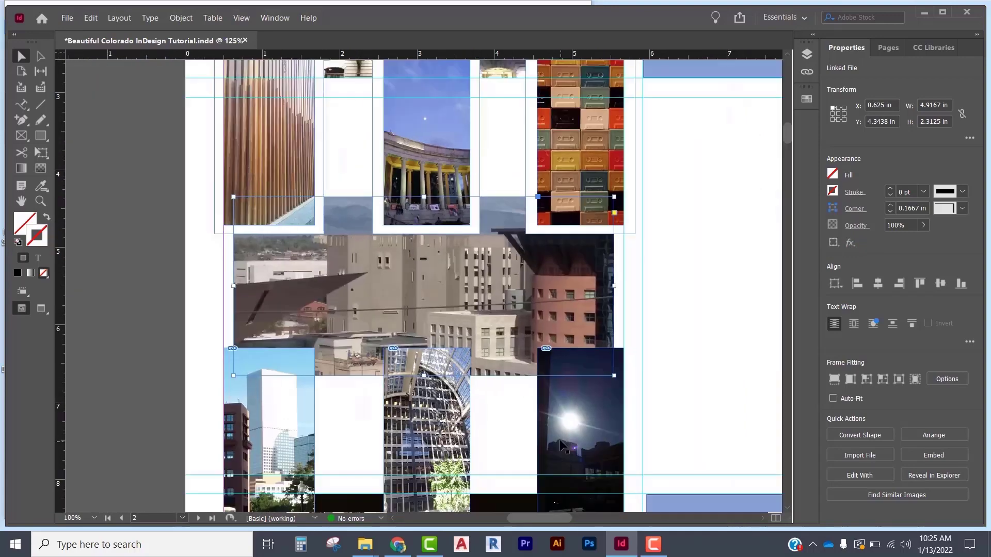
scroll(460, 269, down, 1)
scroll(469, 247, up, 1)
scroll(471, 252, up, 4)
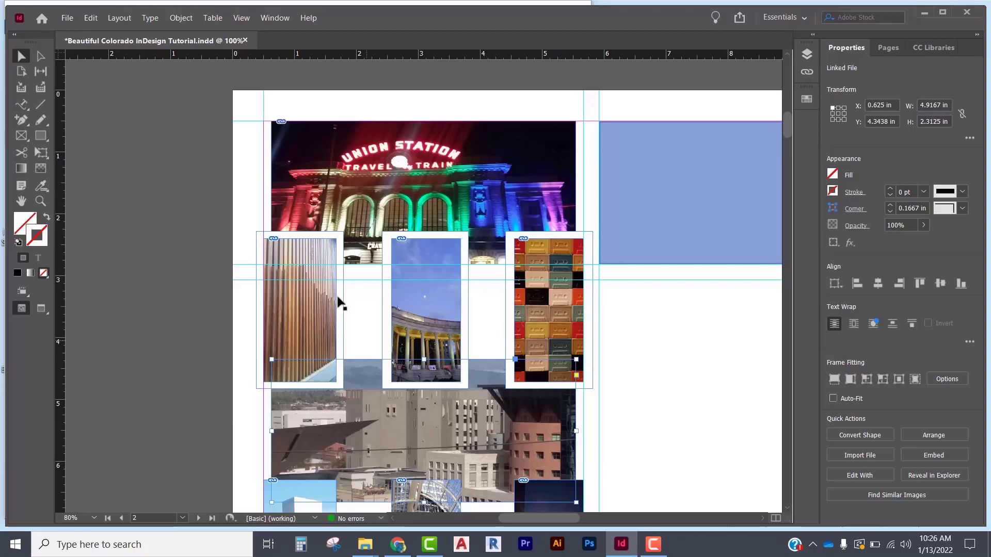
scroll(428, 348, down, 2)
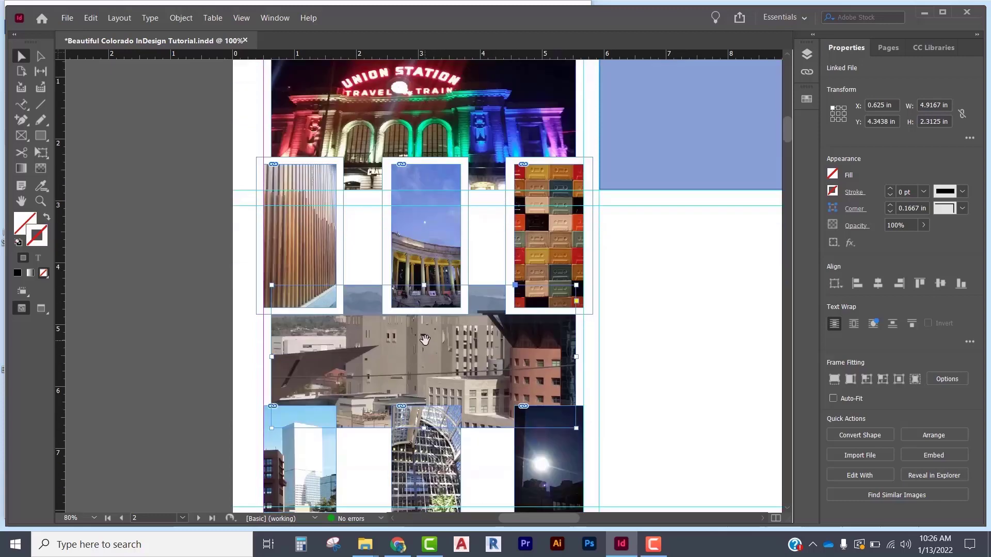
scroll(410, 343, down, 2)
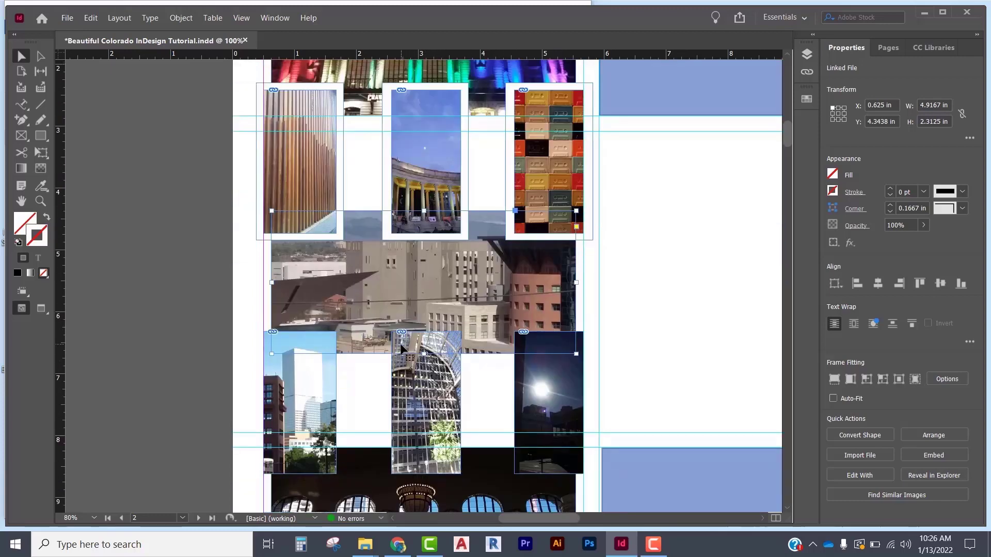
click(337, 238)
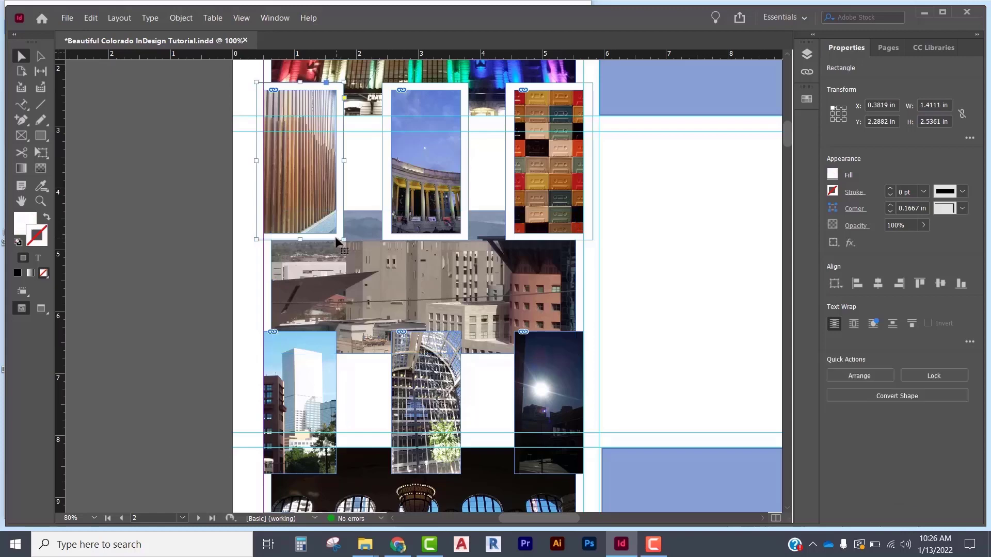
click(410, 238)
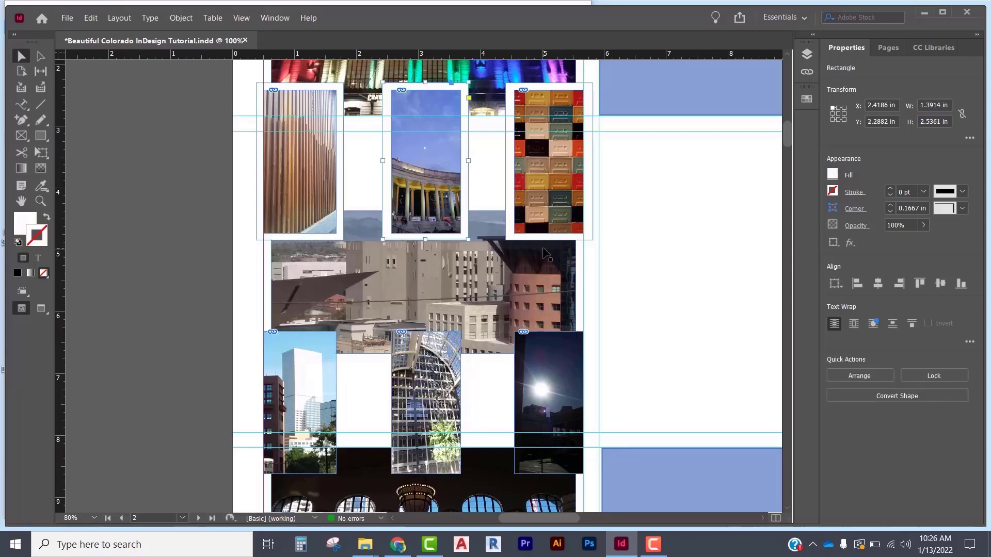
shift+click(537, 239)
shift+click(333, 238)
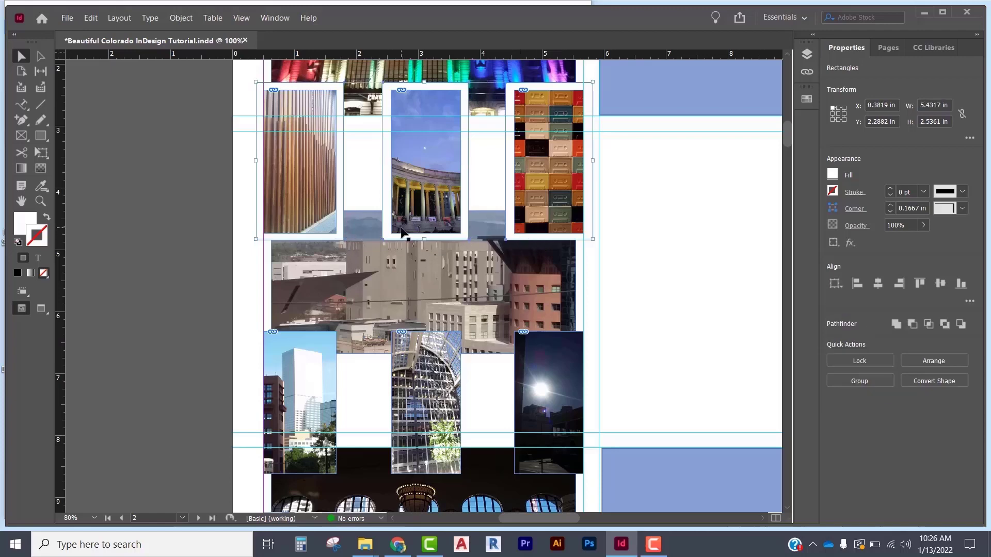
scroll(392, 251, up, 3)
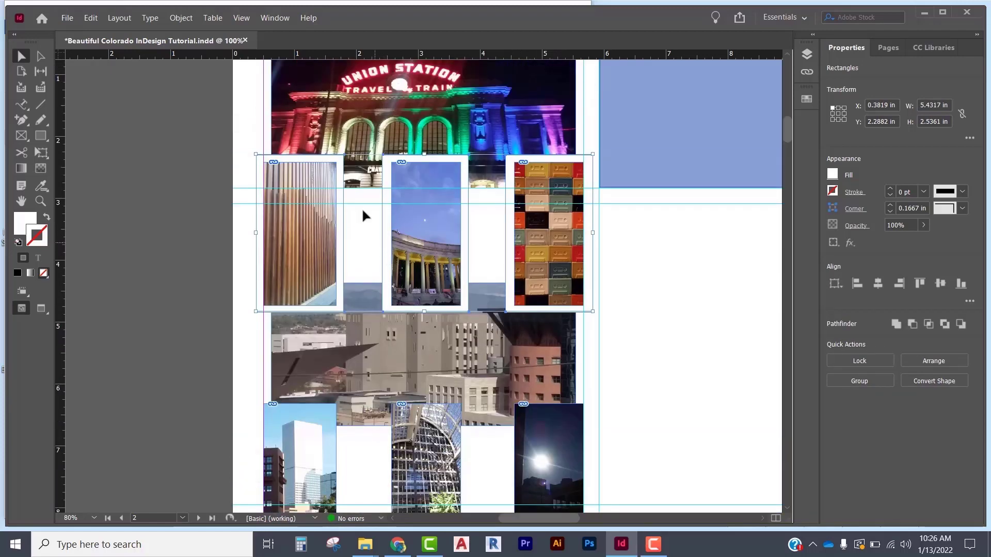
click(93, 18)
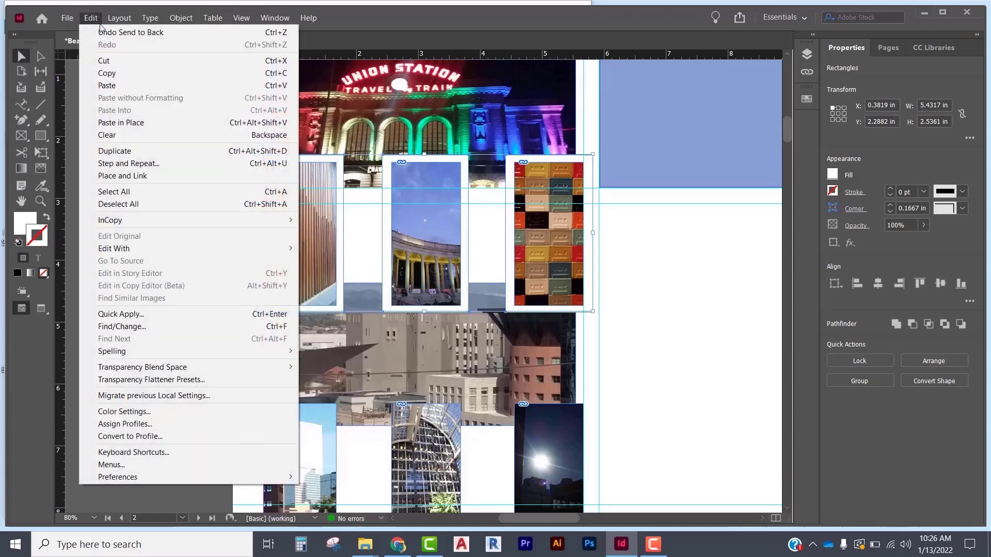
click(115, 73)
Paste the three white rectangles and place them over the lower row of narrow photos at about X 0.37 in, Y 6.19 in
click(92, 18)
click(119, 18)
click(91, 18)
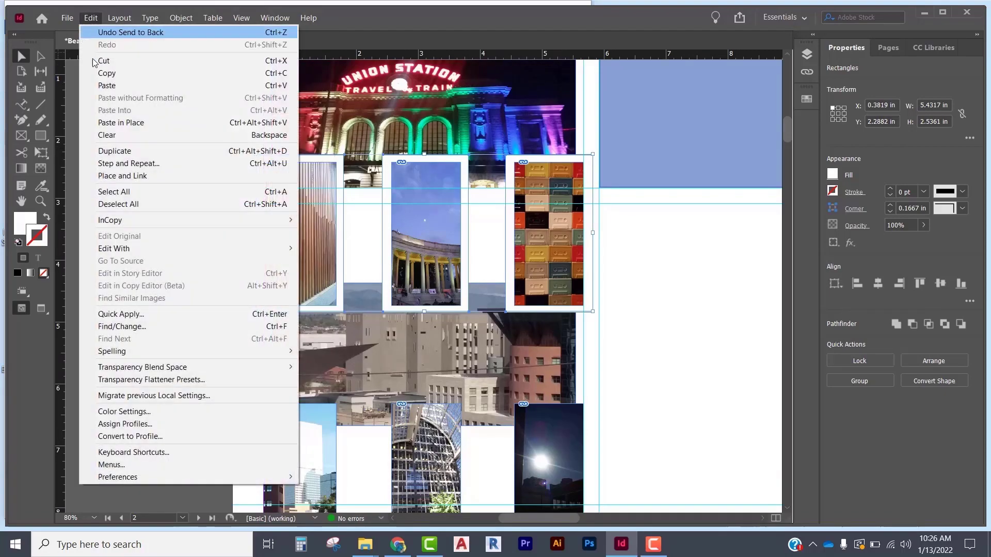
click(102, 87)
drag(288, 258, 293, 440)
Send the three white rectangles covering the lower row of narrow photos to the back
scroll(361, 353, down, 5)
right_click(317, 315)
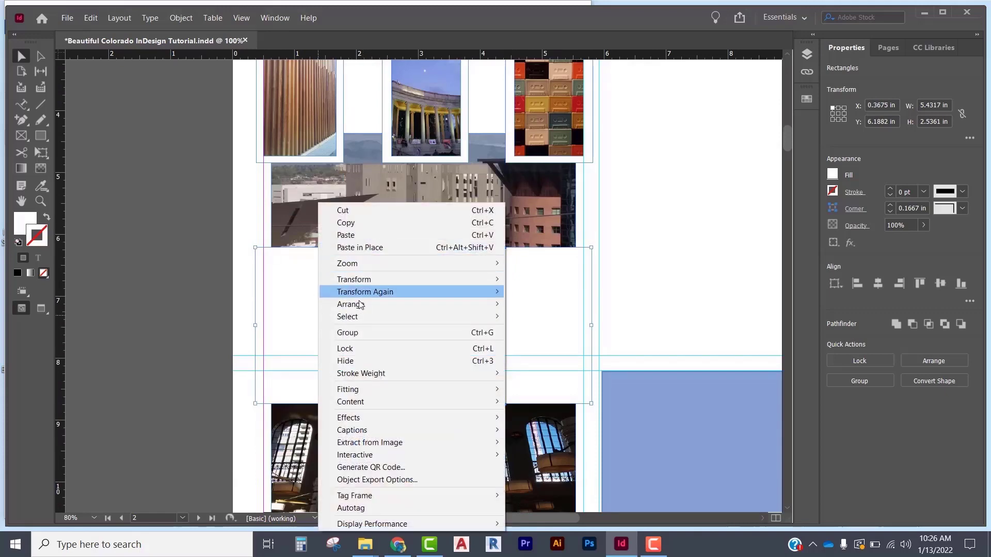
mouse_move(441, 304)
click(521, 316)
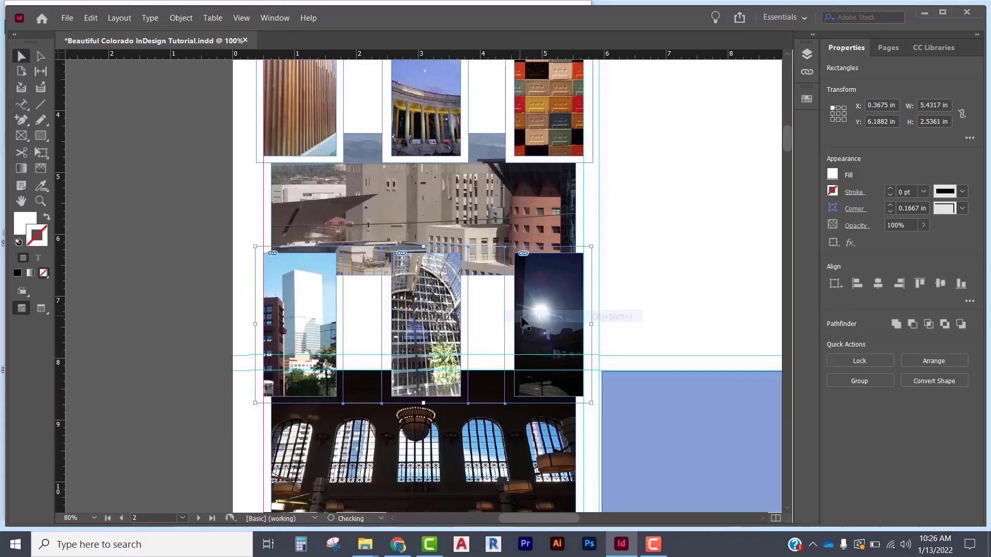
Send the arched-window interior photo below the lower row to the back, behind the white rectangles, and deselect it
right_click(366, 483)
mouse_move(408, 208)
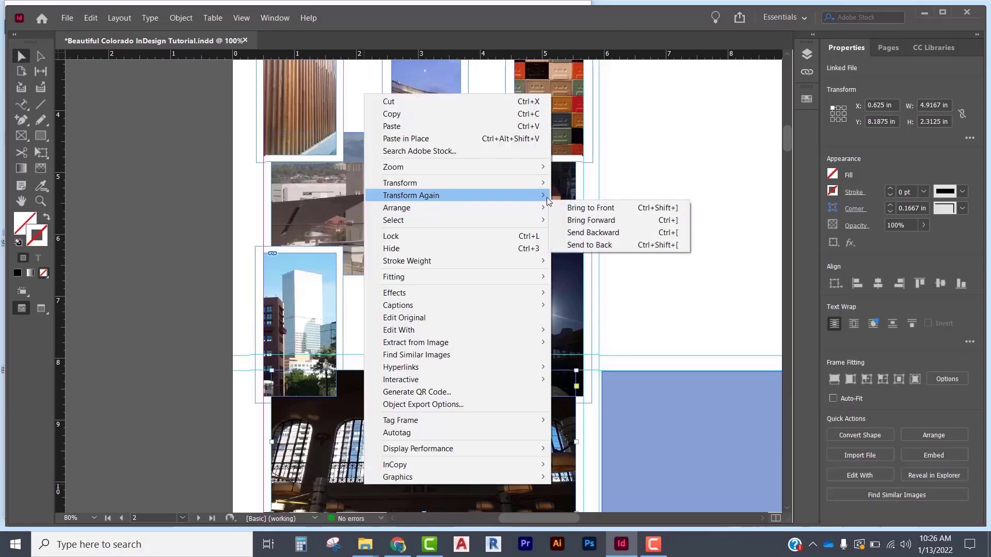
click(590, 245)
click(690, 258)
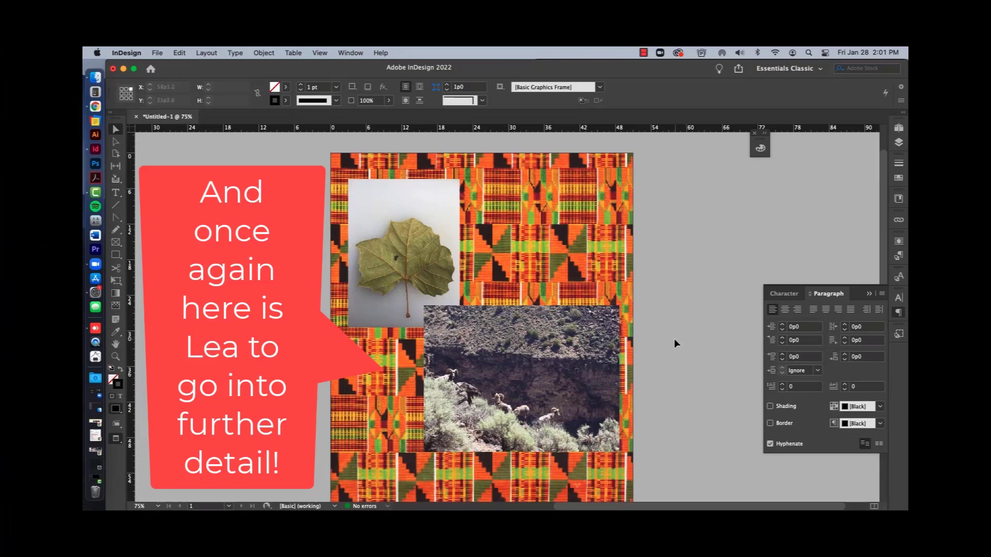
In the untitled document with the patterned background, move the bighorn sheep photo slightly down the page
scroll(673, 339, down, 1)
scroll(666, 313, up, 1)
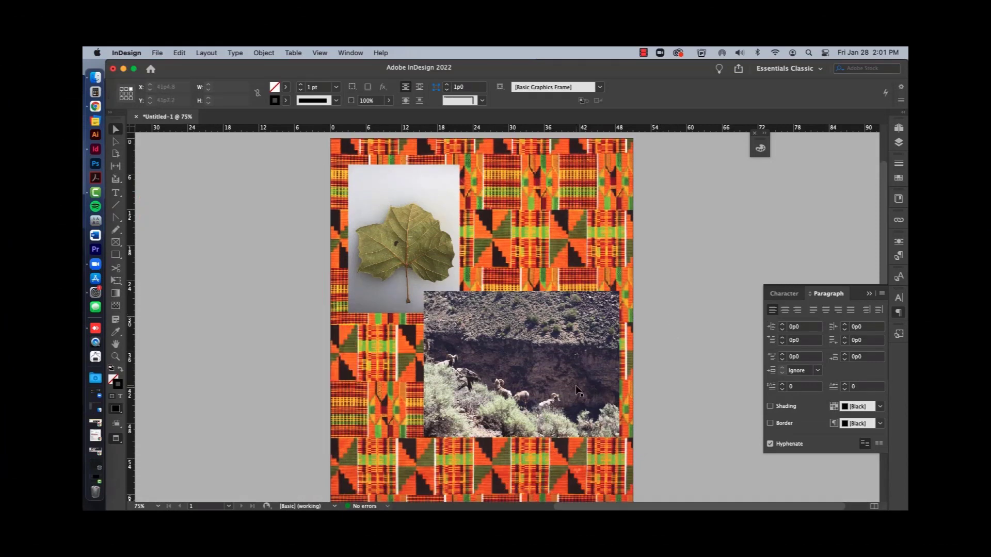
drag(577, 390, 577, 399)
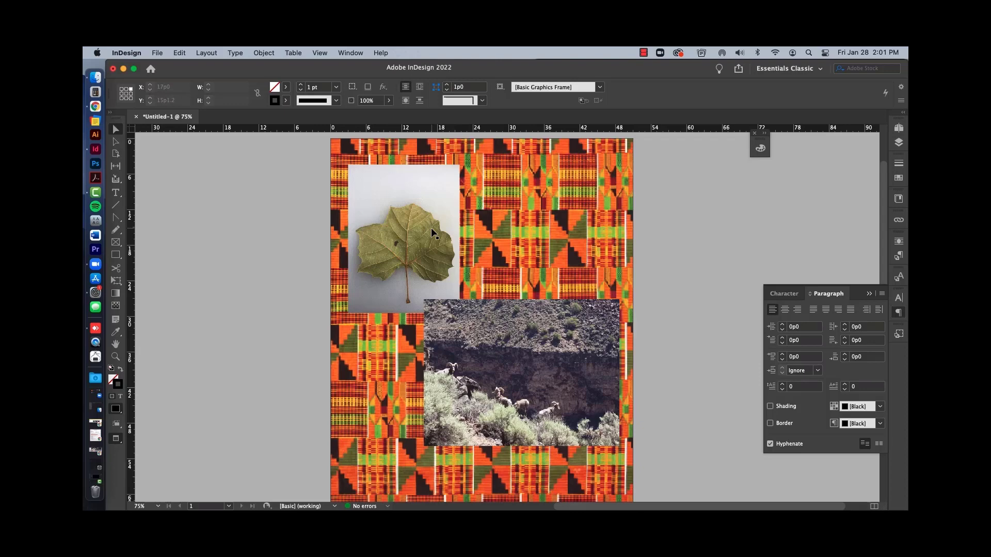
Give the leaf photo's frame a dark brown stroke colour
click(440, 240)
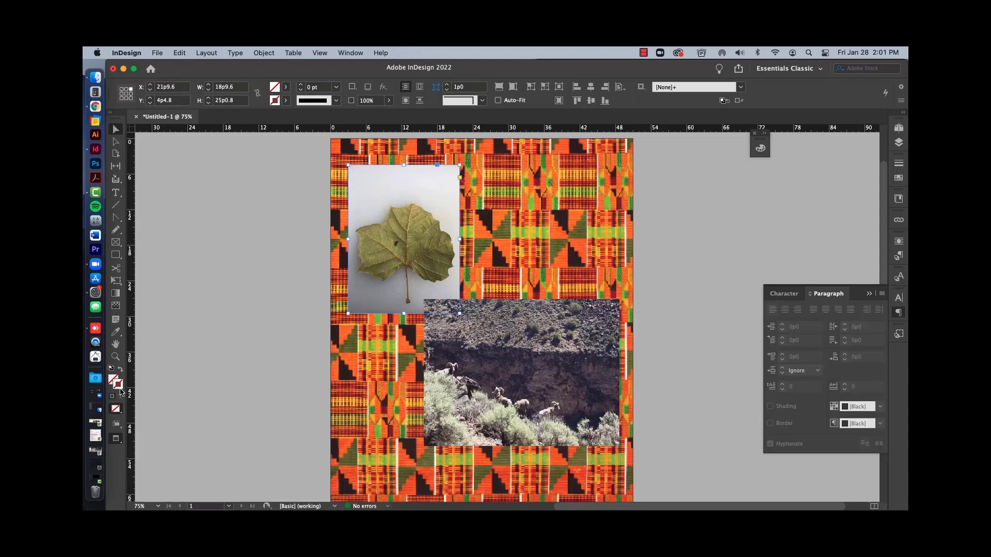
double_click(121, 388)
drag(503, 198, 654, 193)
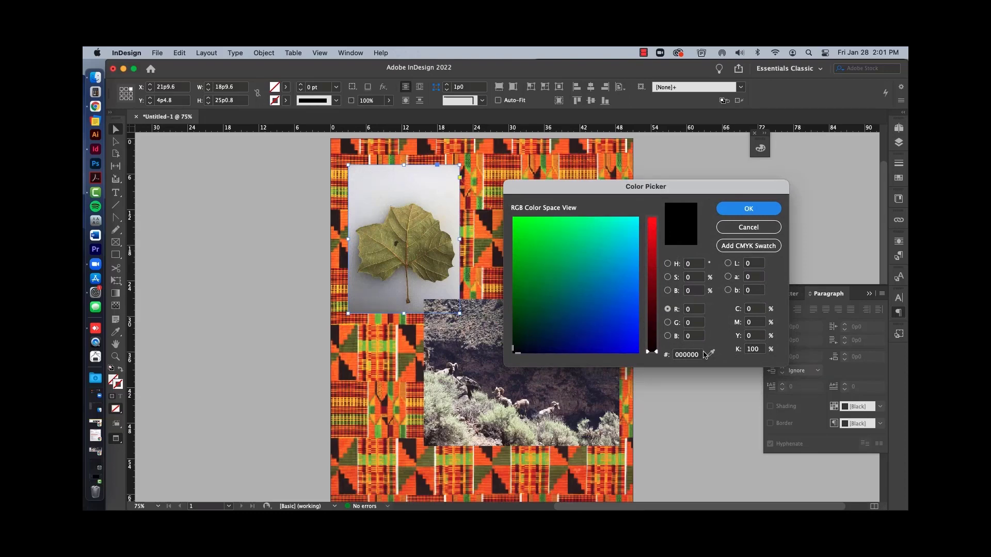
key(Return)
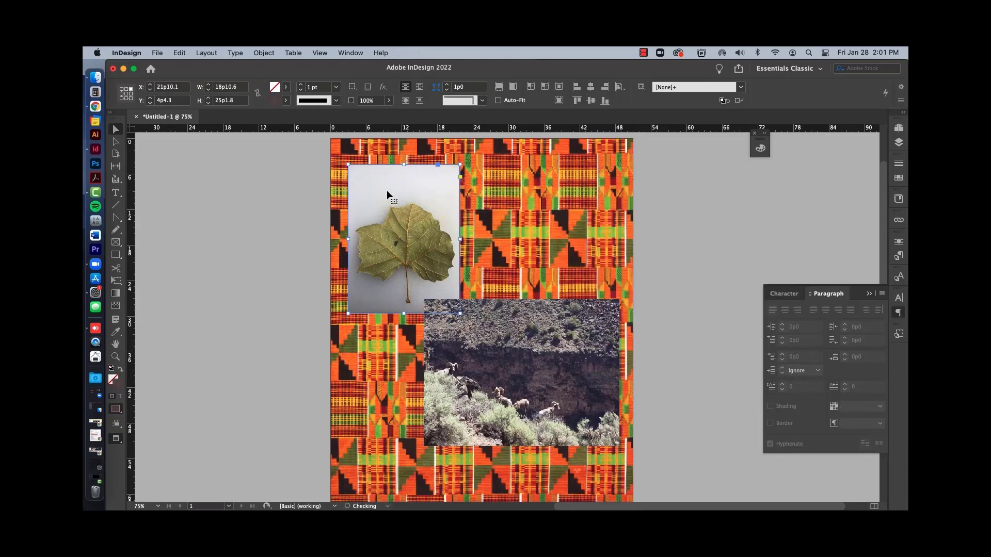
Raise the leaf photo's stroke weight to 12 pt and deselect the photo
click(302, 86)
click(302, 86)
click(301, 86)
click(301, 86)
click(301, 86)
click(302, 86)
click(302, 86)
click(302, 86)
click(301, 86)
click(301, 86)
click(301, 85)
click(277, 261)
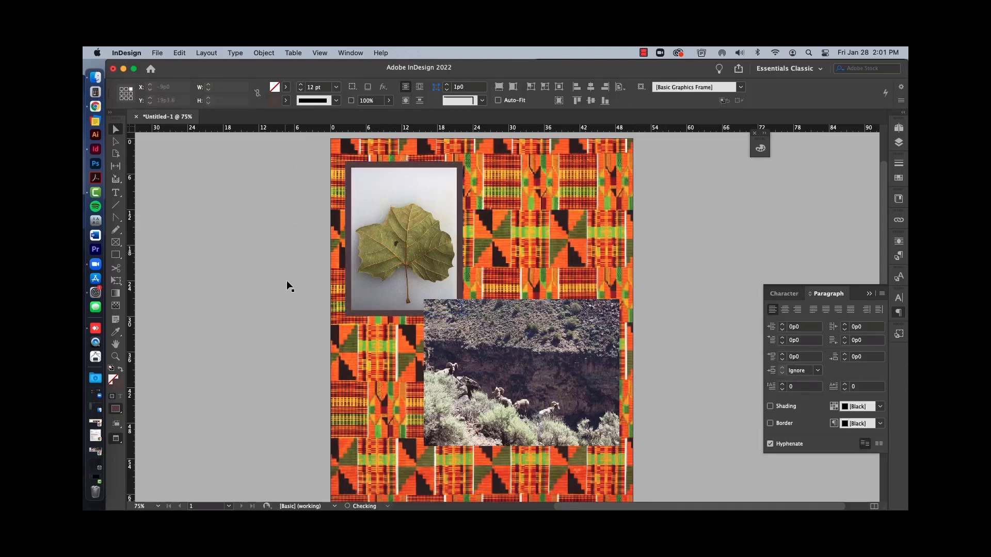
Display the document's object styles with nothing selected
scroll(422, 305, right, 3)
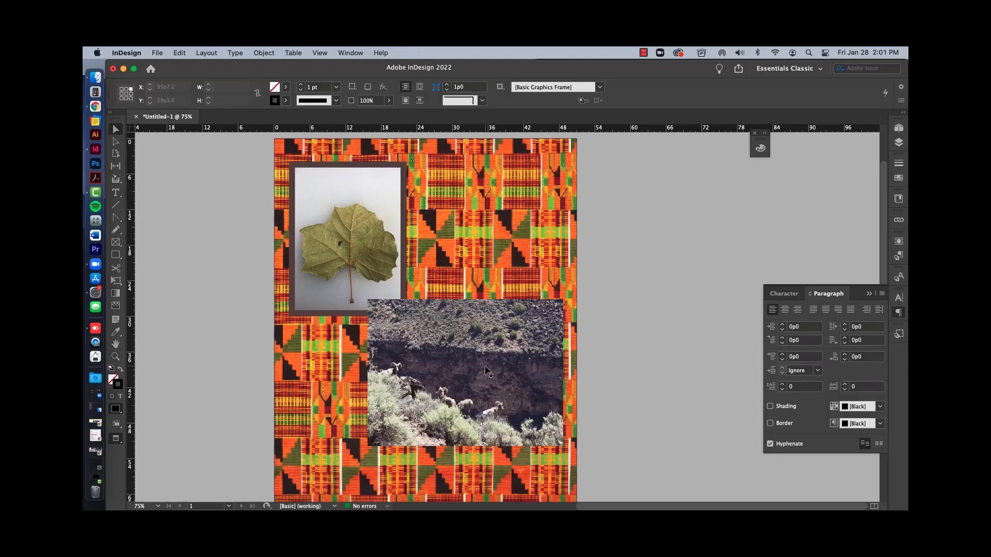
click(371, 255)
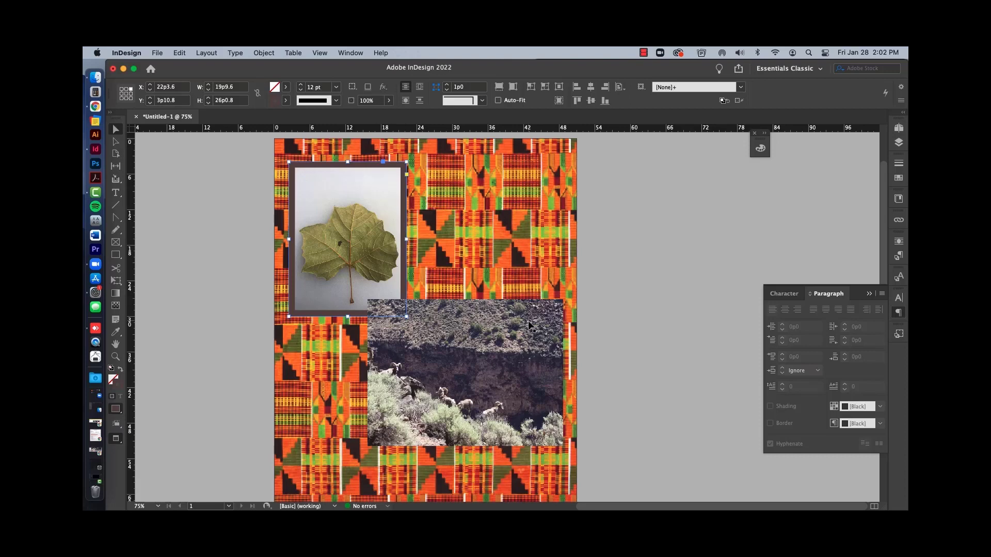
click(634, 255)
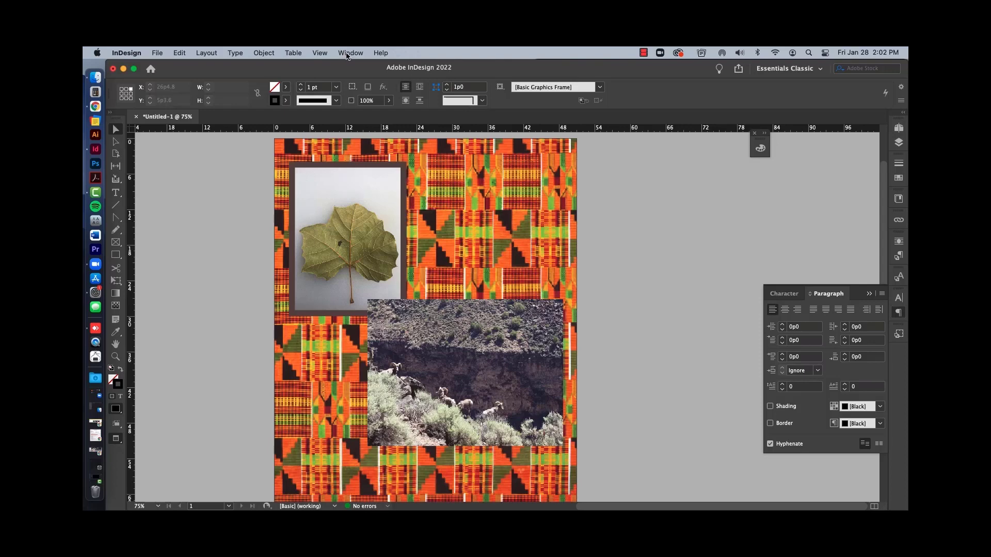
click(353, 53)
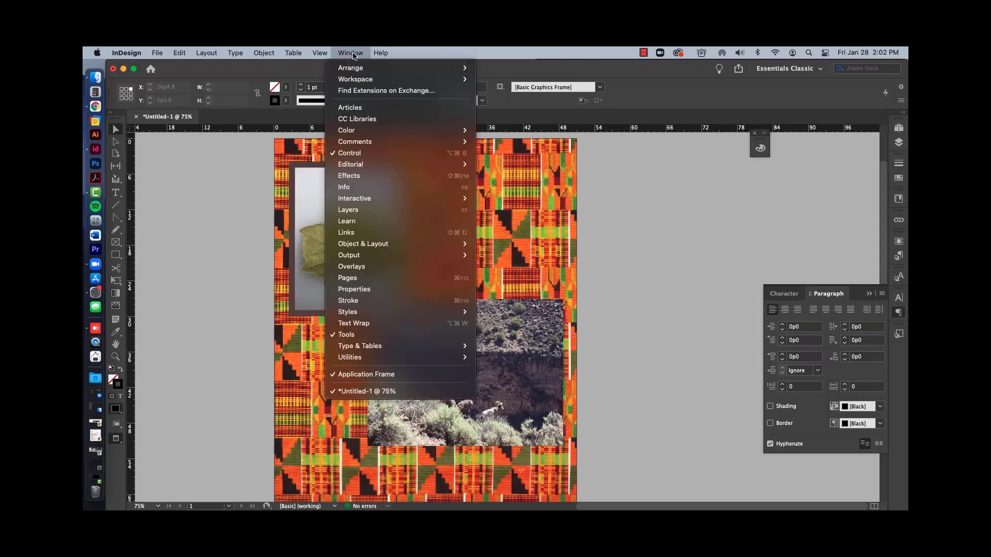
mouse_move(376, 315)
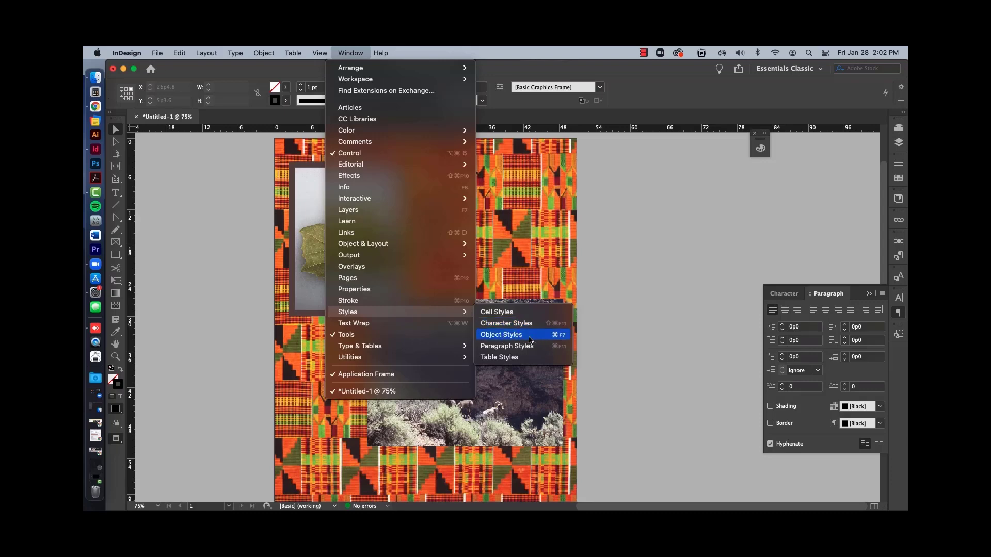
click(530, 339)
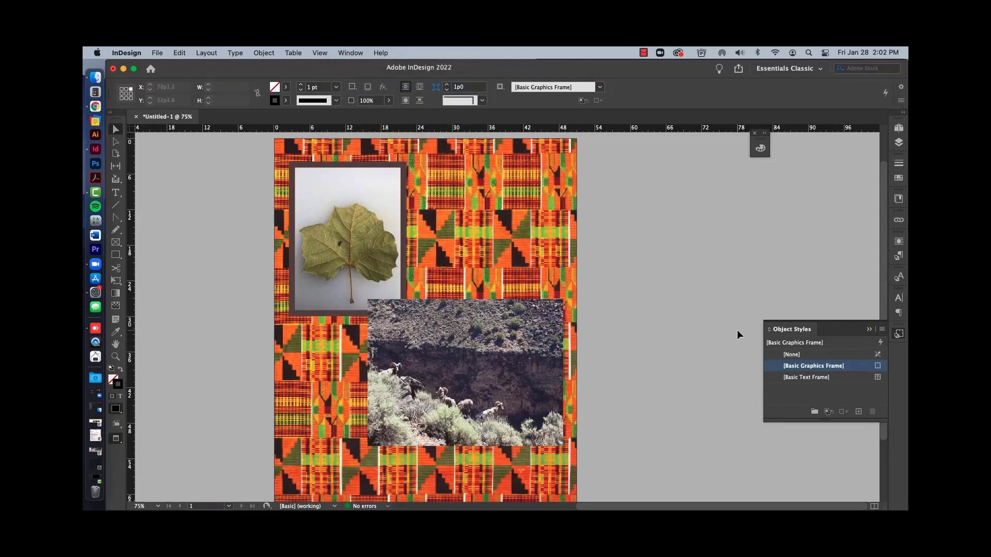
Create a new object style from the bordered leaf photo and name it Brown Border
click(375, 219)
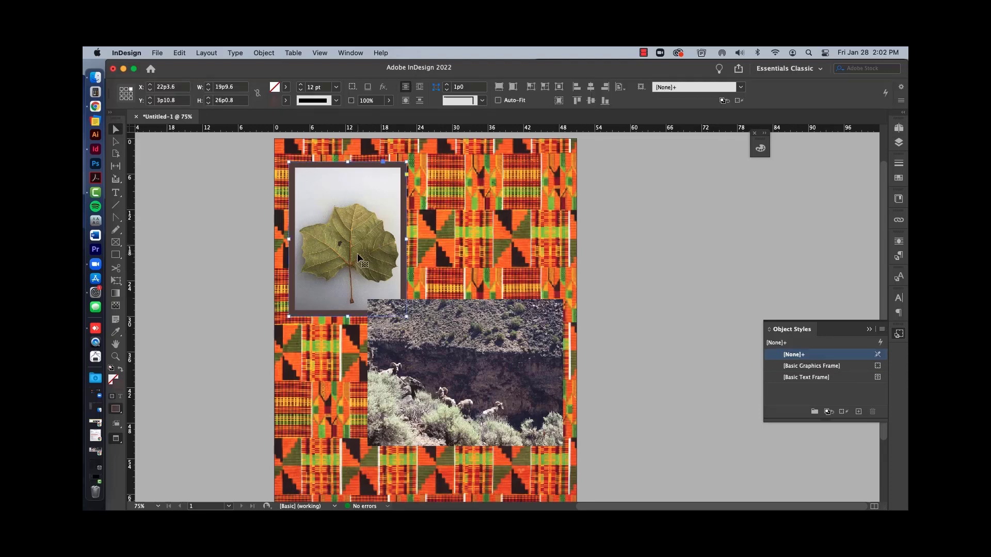
click(859, 412)
click(859, 412)
double_click(812, 390)
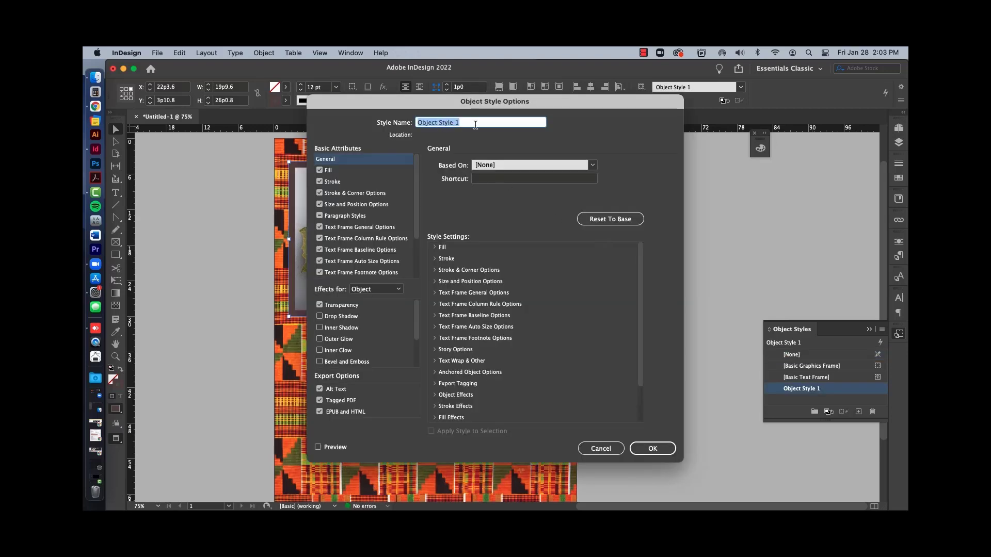
text(Brown Border)
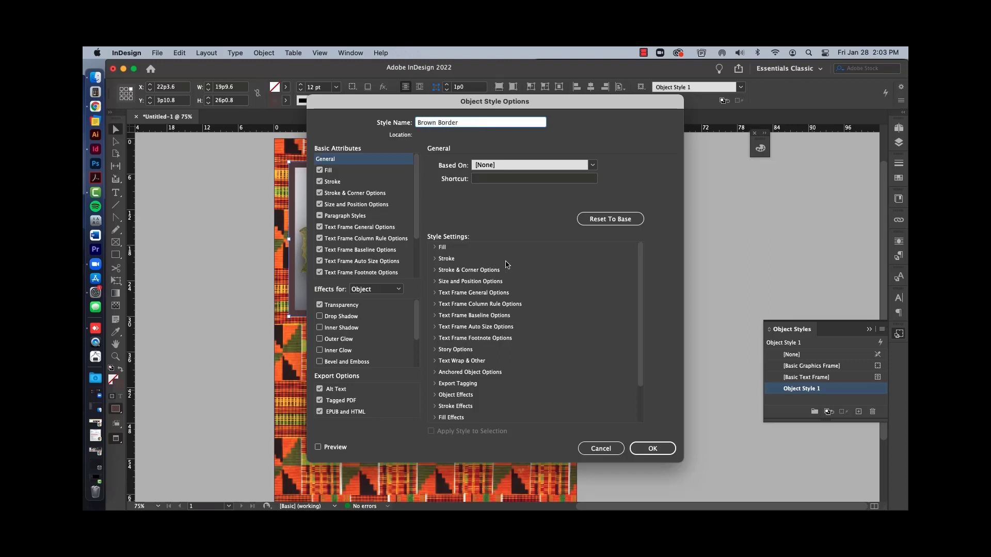
click(643, 450)
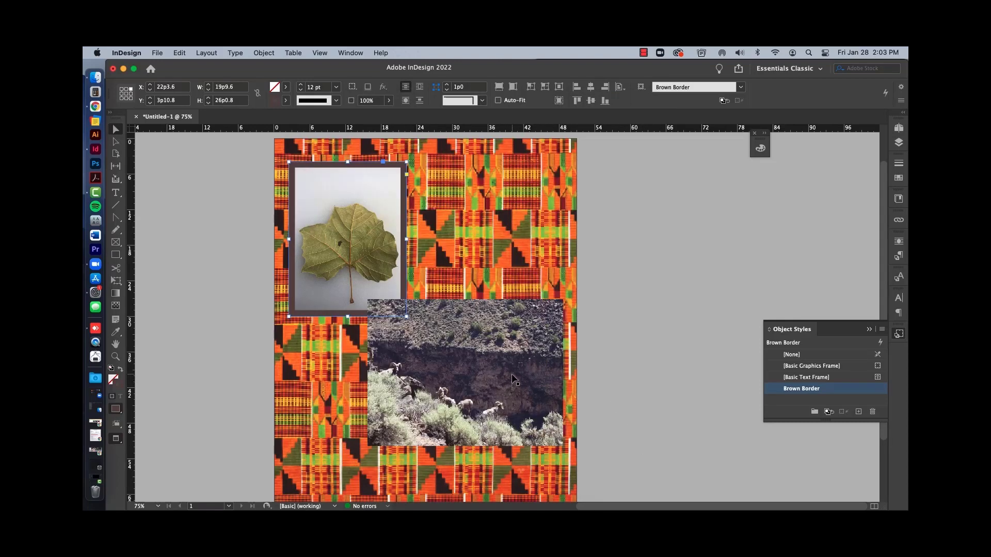
Apply the Brown Border object style to the bighorn sheep photo and deselect it
click(503, 357)
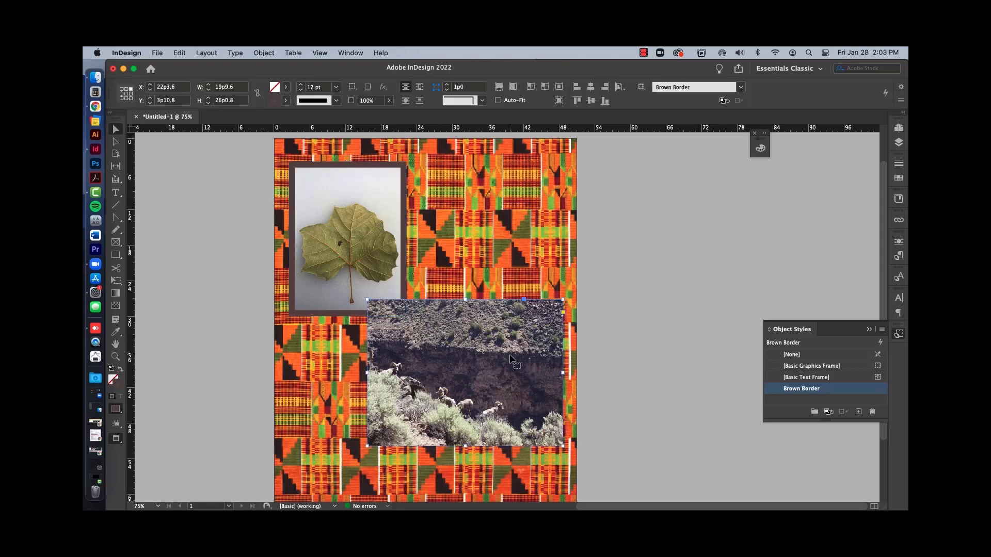
click(824, 393)
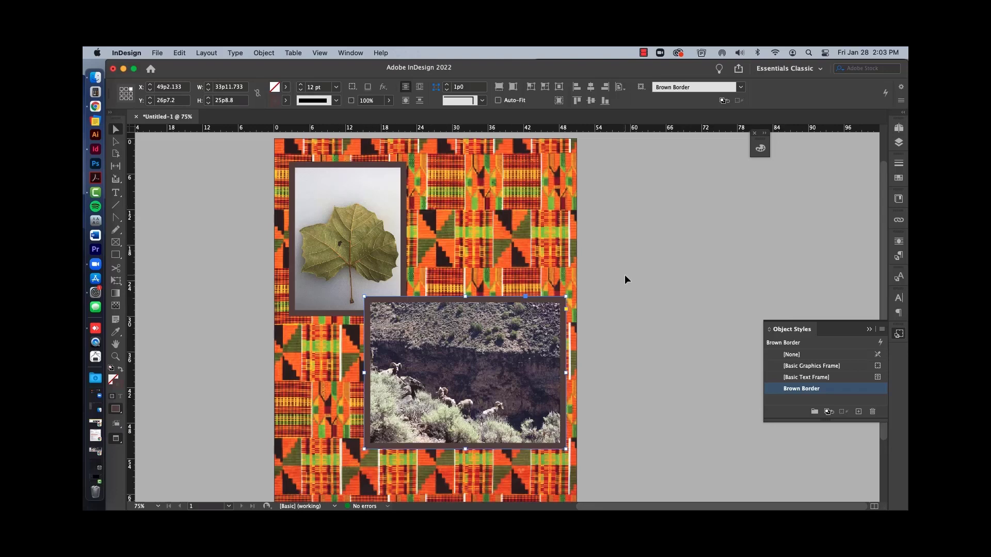
click(663, 345)
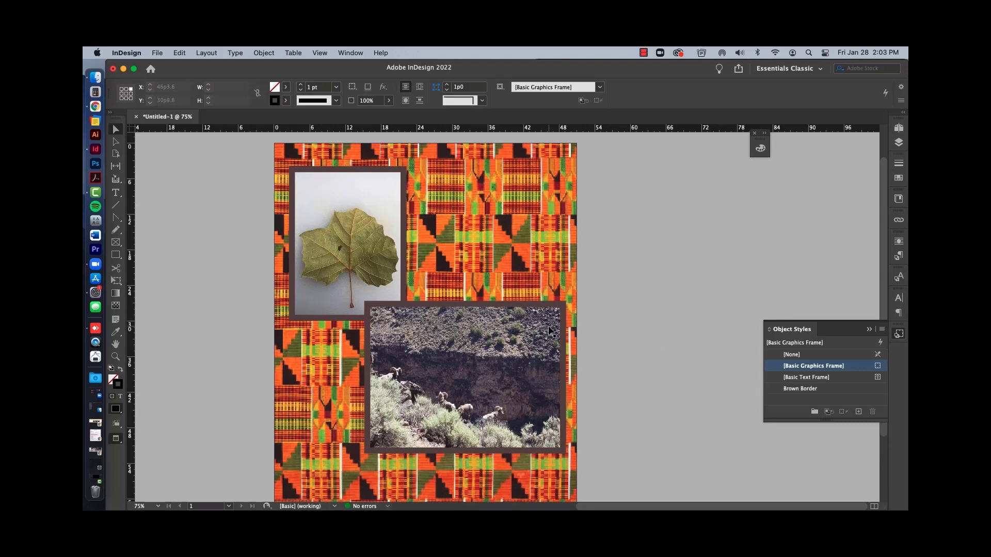
Examine the Brown Border style's fill, stroke, stroke and corner, text wrap and effects options, and close them without changes
double_click(826, 390)
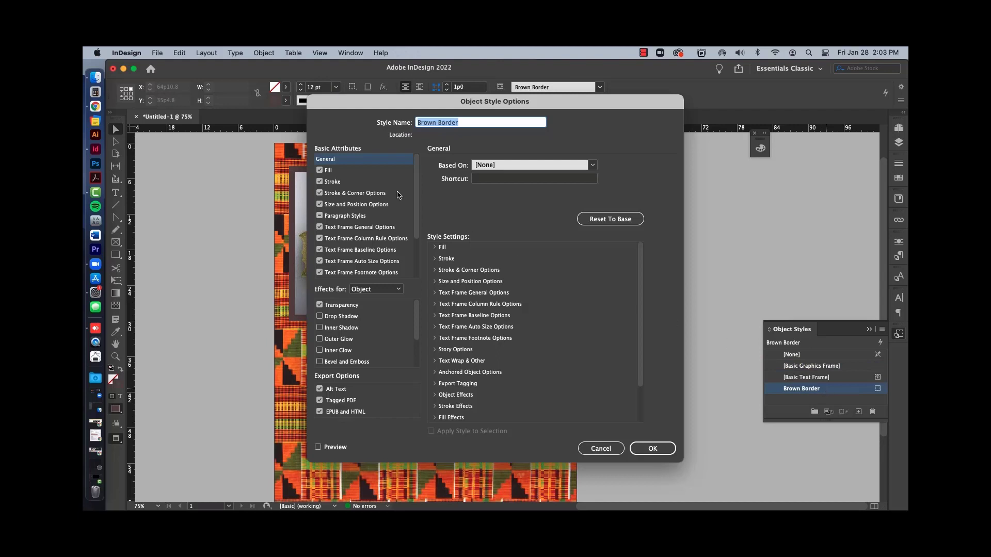
click(348, 172)
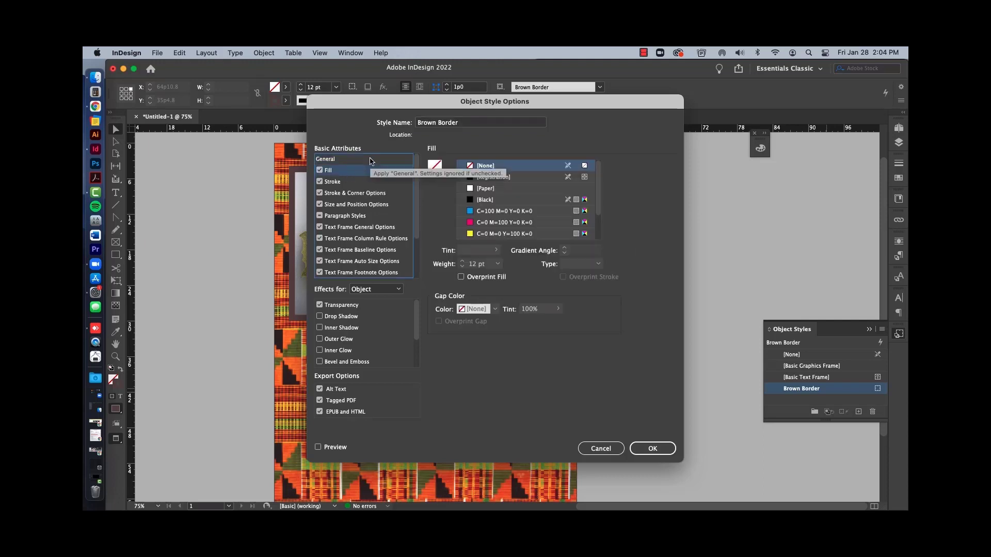
click(365, 184)
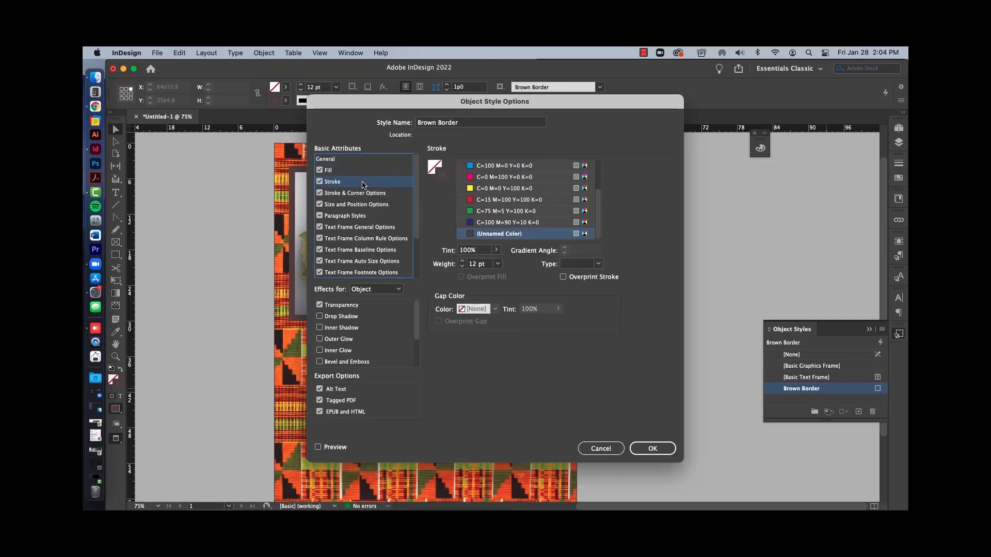
click(397, 195)
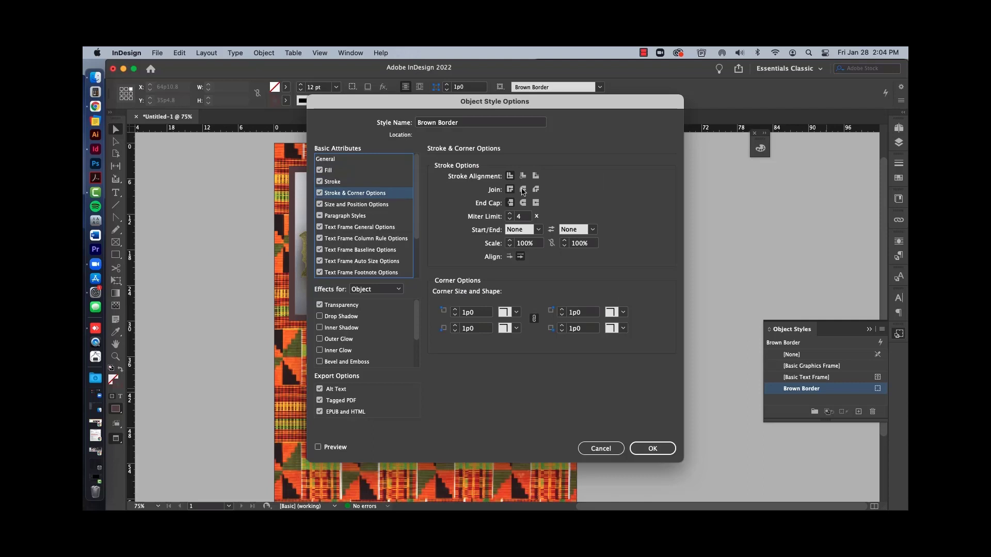
scroll(395, 251, down, 2)
scroll(395, 251, down, 3)
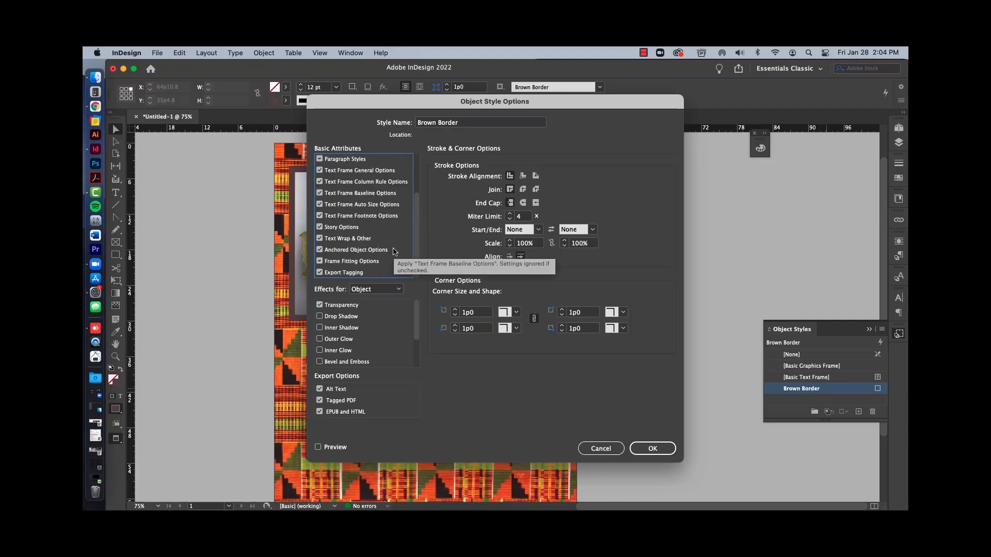
click(341, 239)
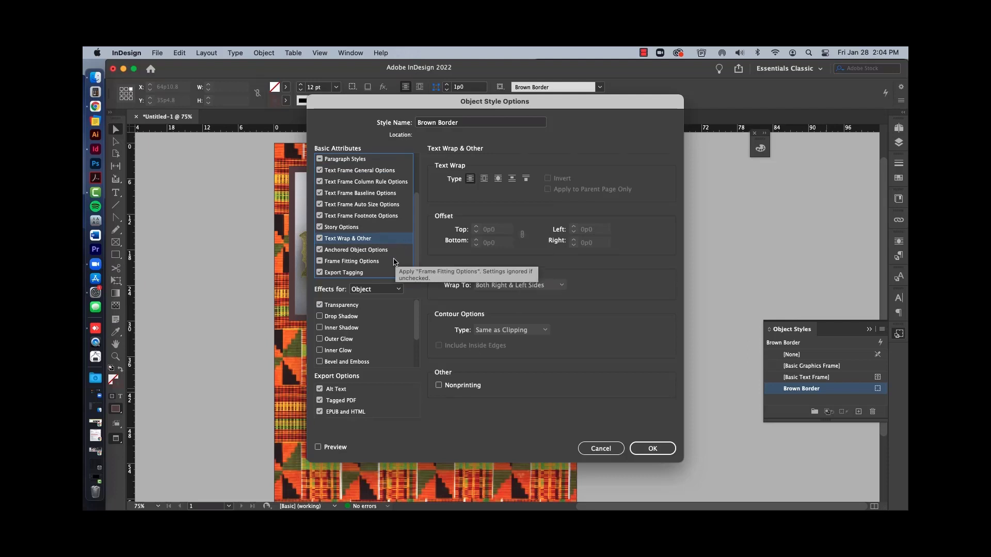
scroll(377, 226, up, 5)
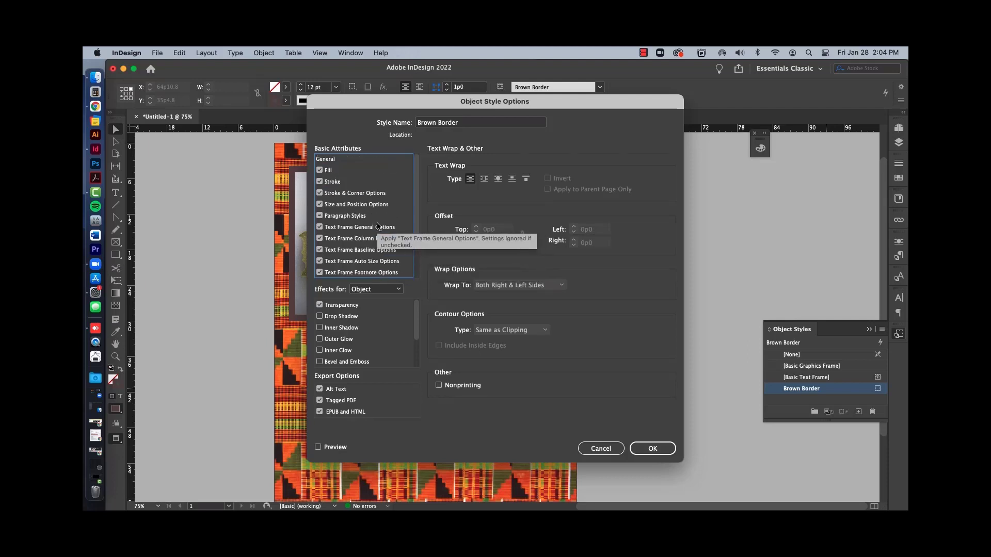
scroll(365, 239, down, 5)
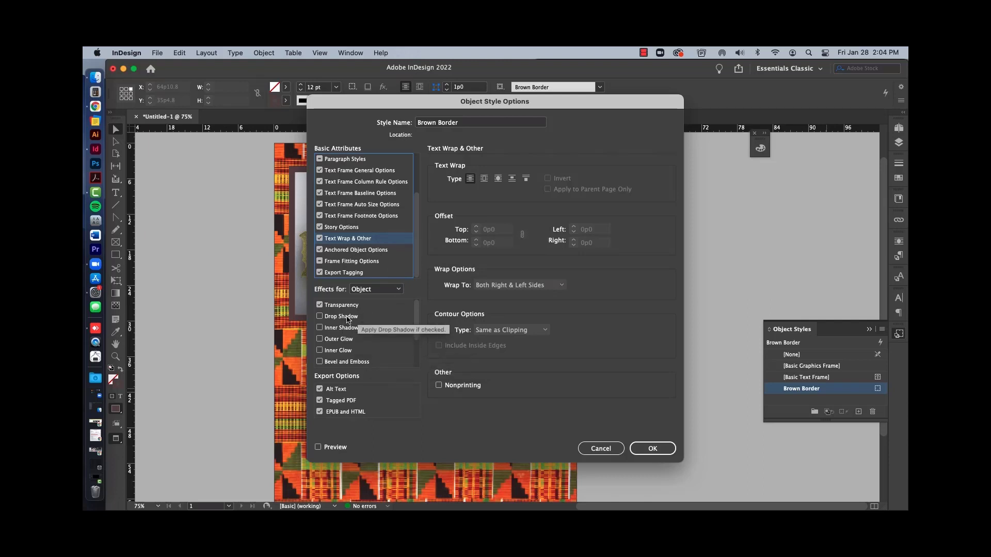
scroll(376, 338, down, 2)
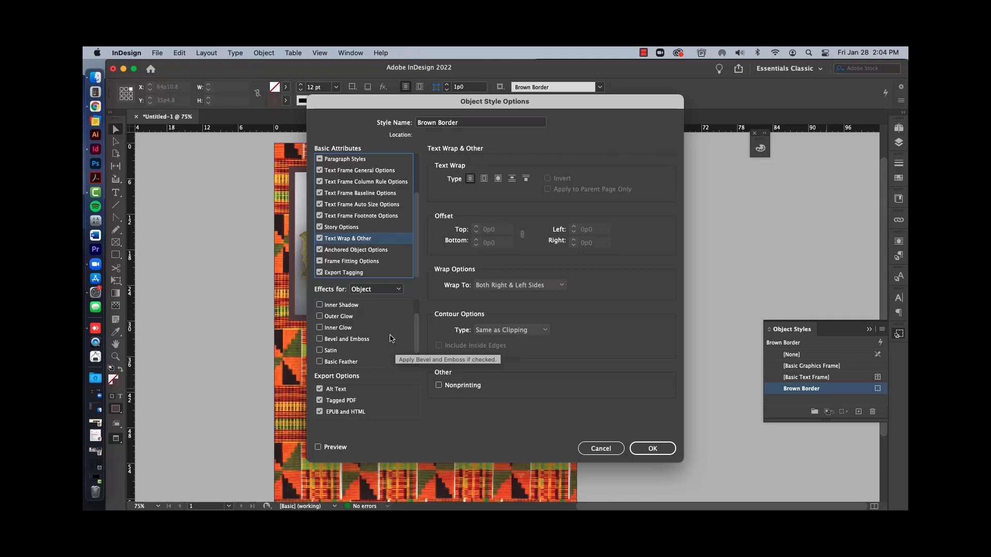
scroll(389, 340, up, 2)
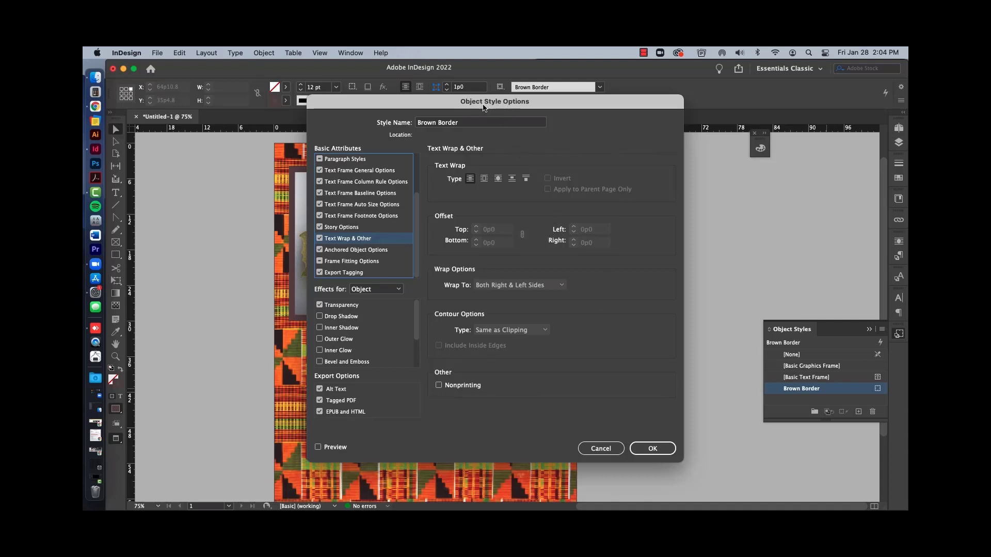
drag(599, 105, 601, 131)
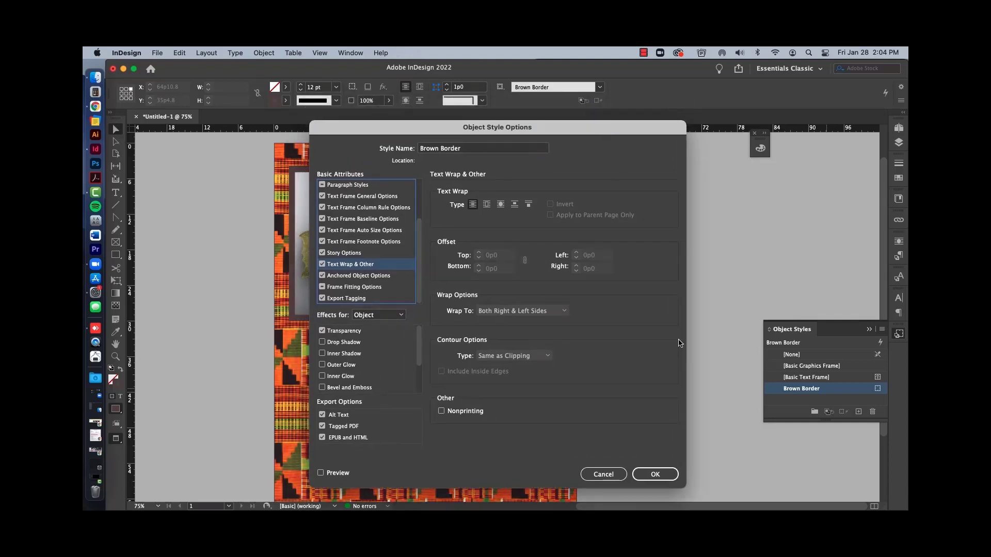
click(655, 473)
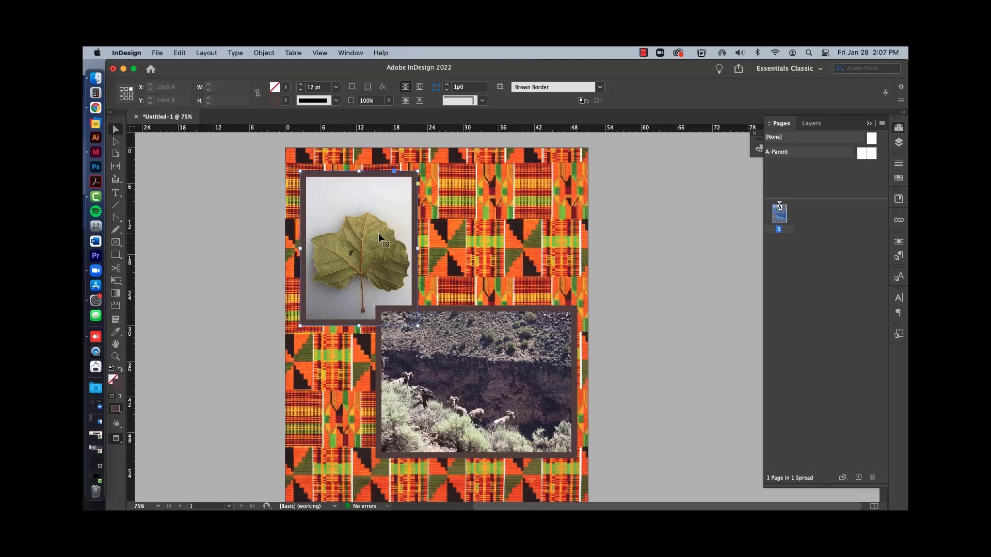
Copy the bordered leaf photo, paste a duplicate with the regular Paste command, and delete that duplicate
click(379, 233)
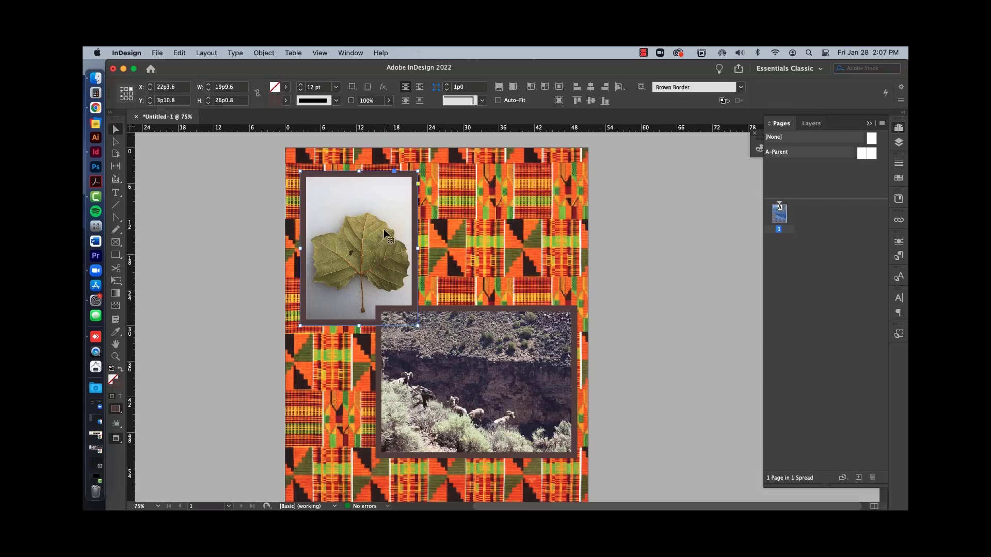
click(636, 268)
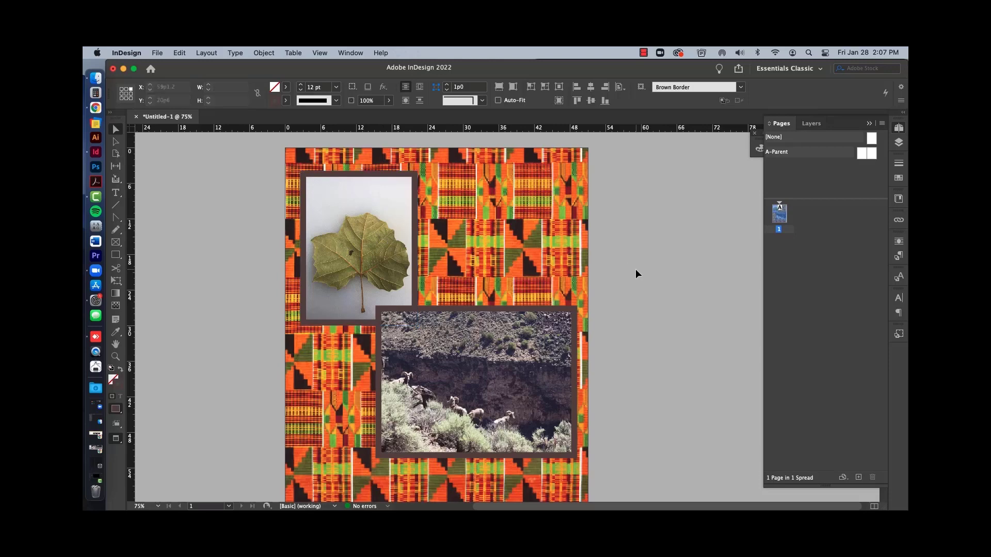
key(super+v)
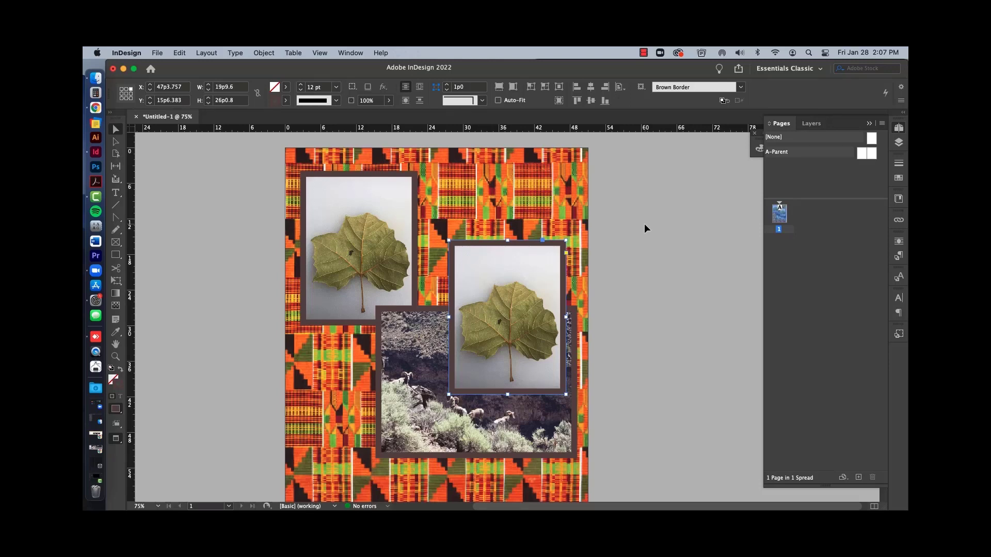
key(Delete)
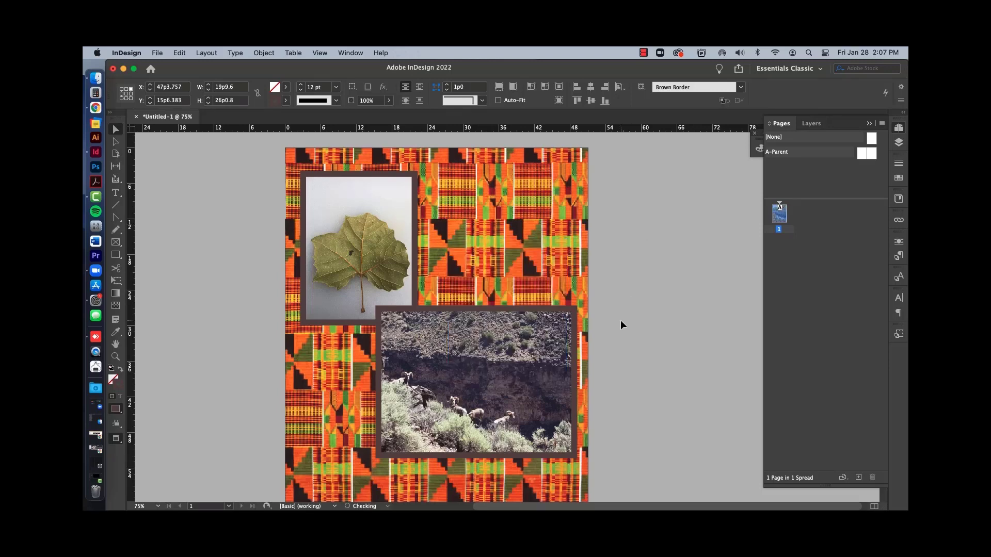
Add a second blank page to the document
click(858, 478)
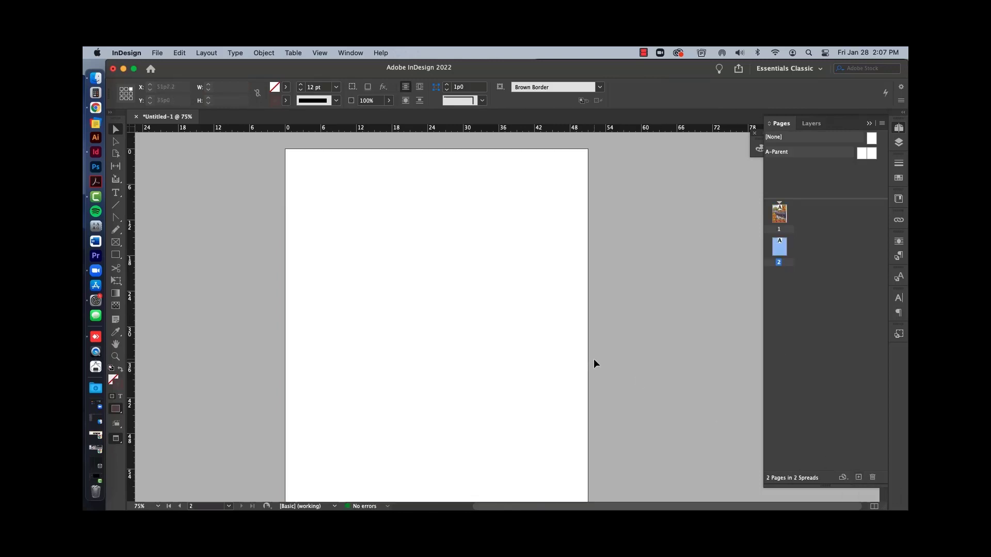
scroll(594, 363, down, 3)
scroll(480, 333, up, 10)
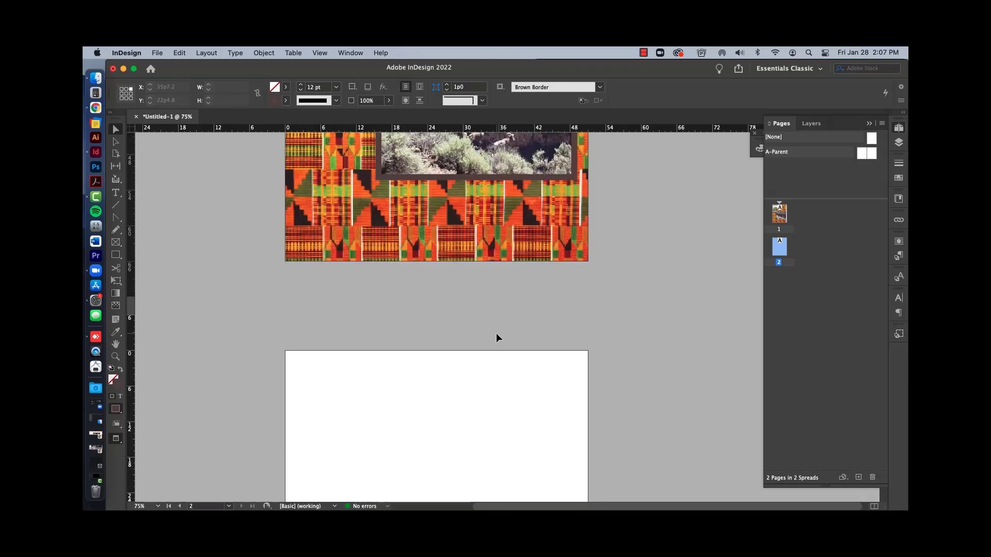
Copy the bordered leaf photo on page 1, paste it in place on page 2, and deselect it
click(399, 264)
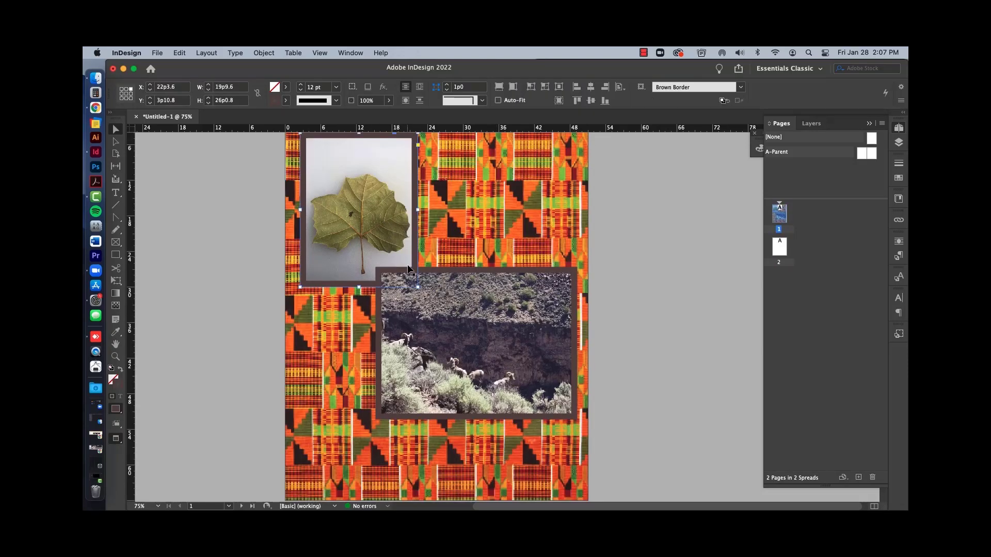
scroll(416, 345, down, 10)
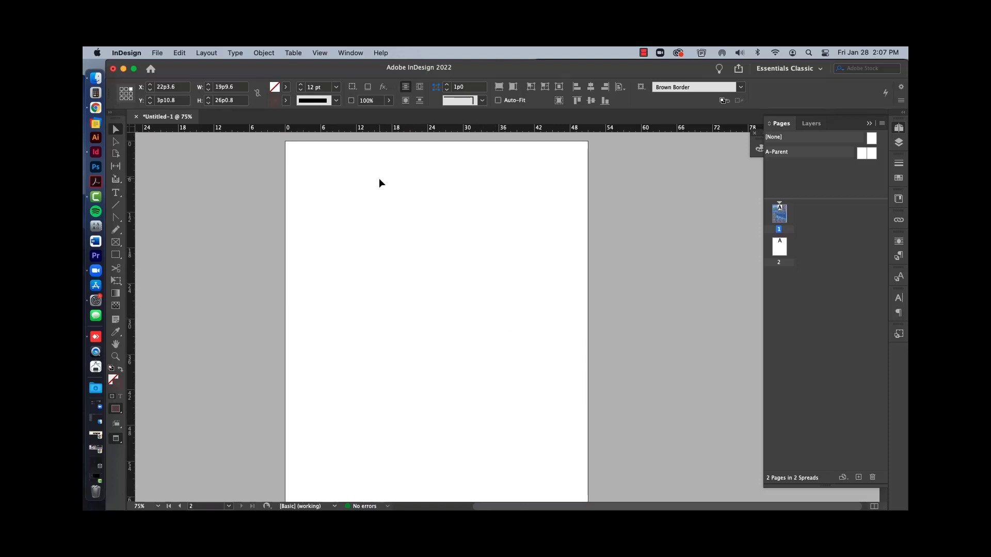
scroll(496, 367, up, 10)
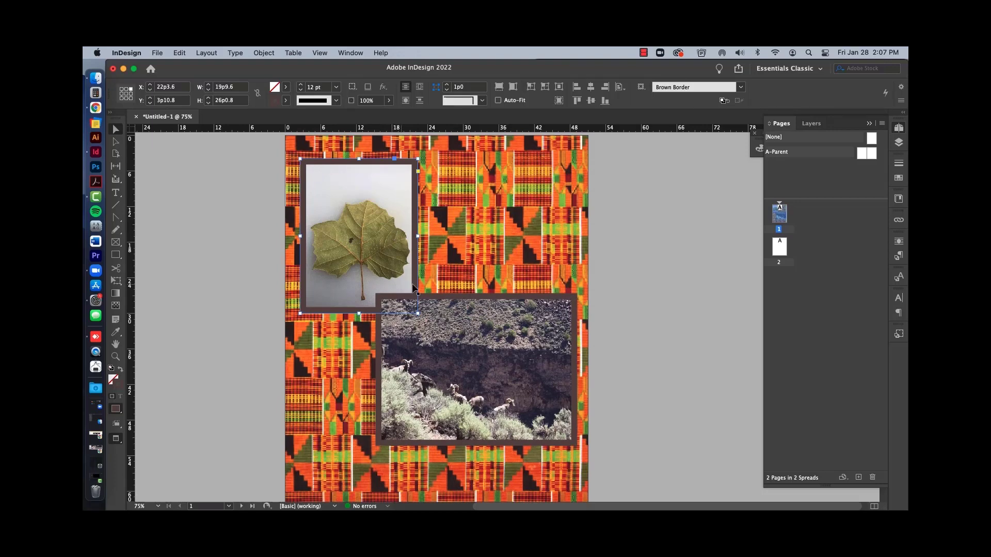
scroll(512, 392, down, 10)
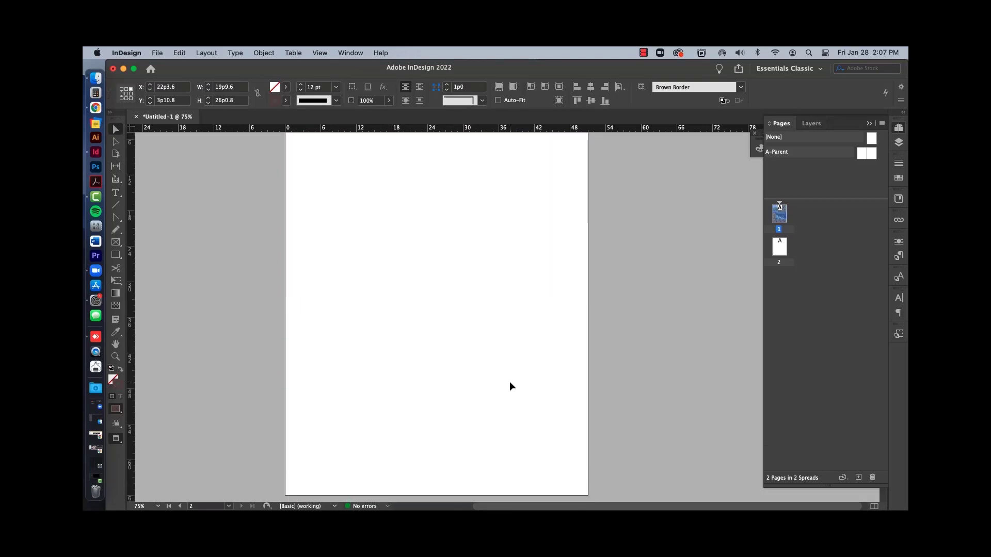
click(476, 336)
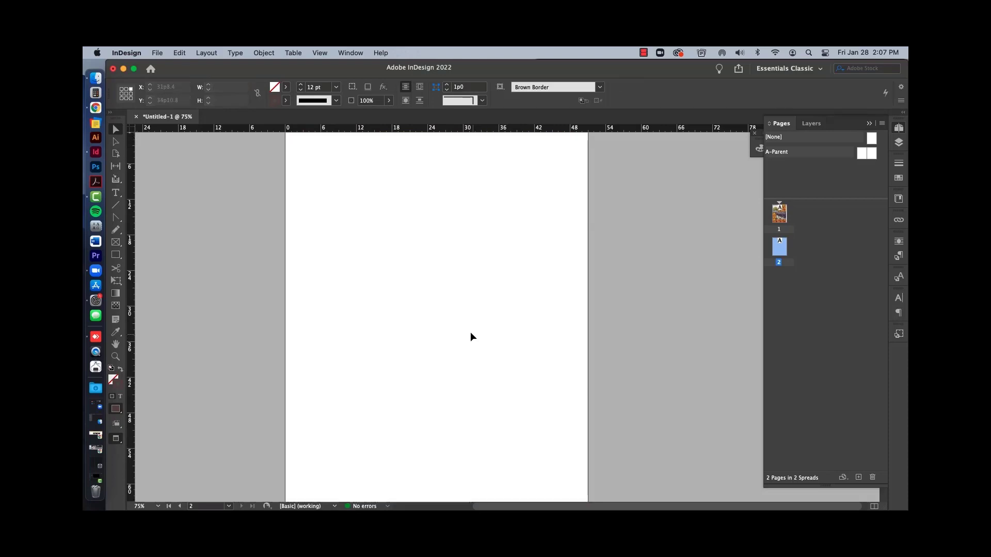
right_click(433, 279)
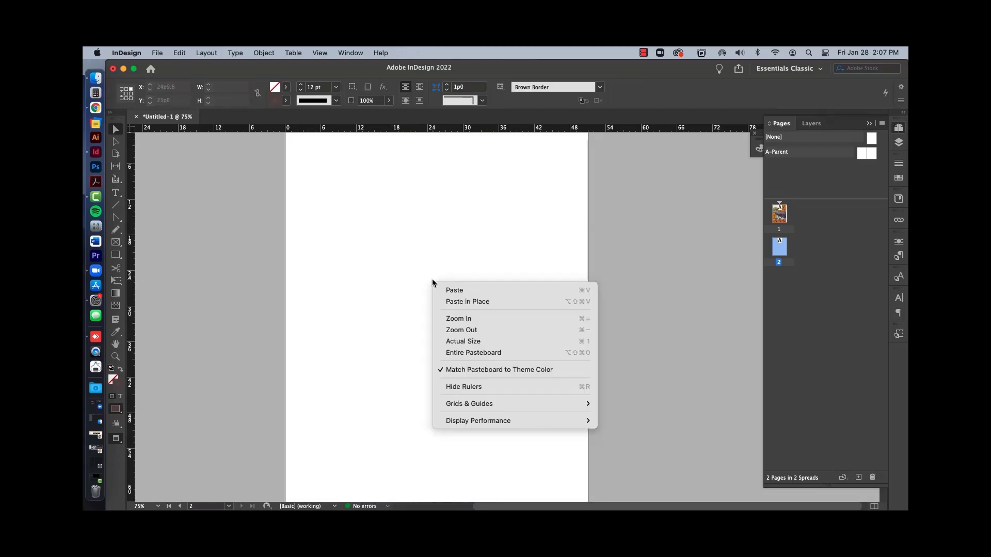
click(476, 301)
scroll(490, 361, up, 2)
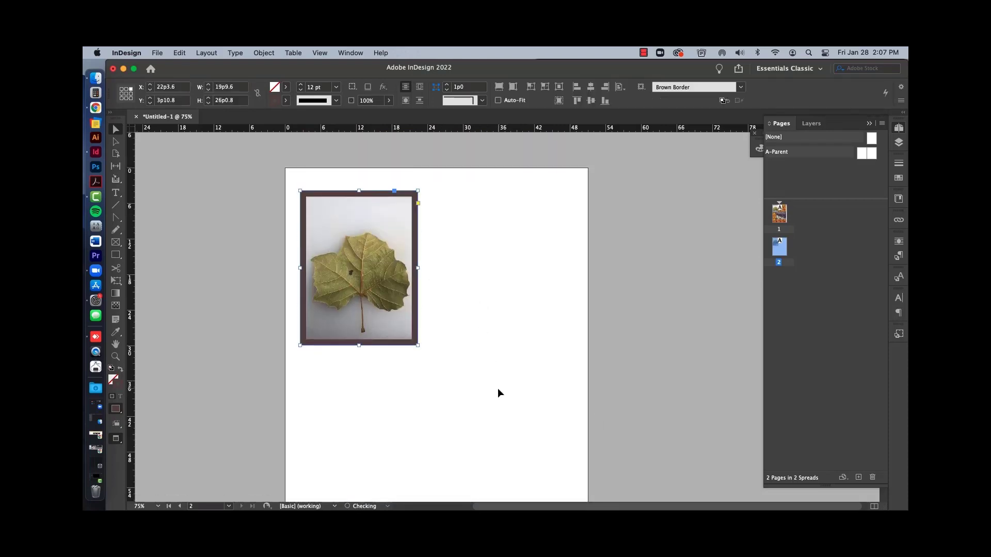
click(502, 375)
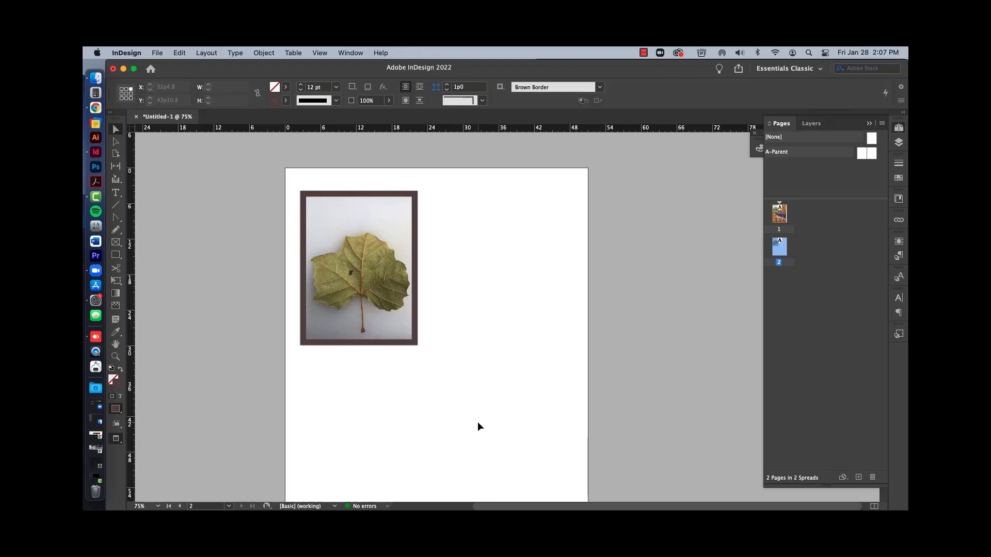
Compare the leaf photo's position on both pages and view where the Paste in Place command is offered
scroll(478, 422, up, 10)
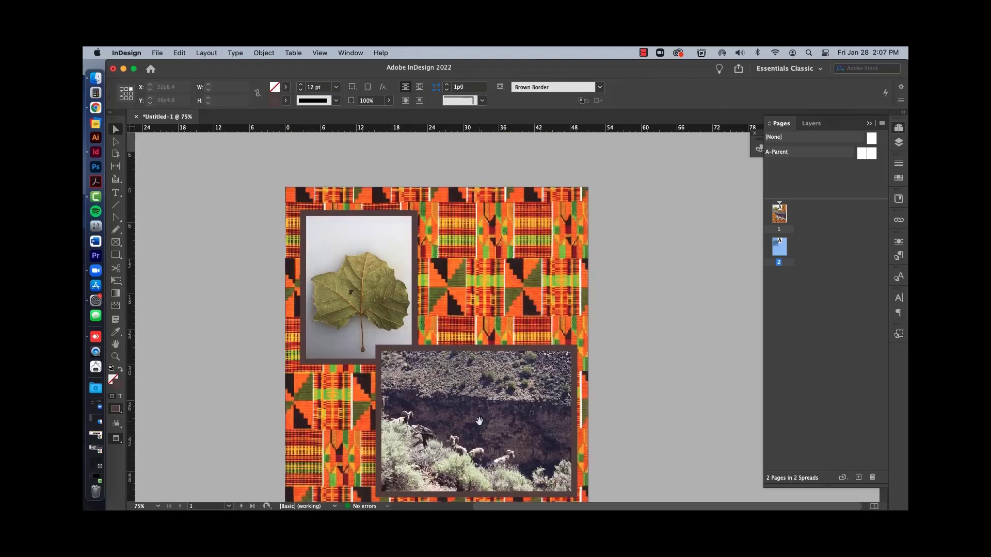
scroll(479, 421, down, 10)
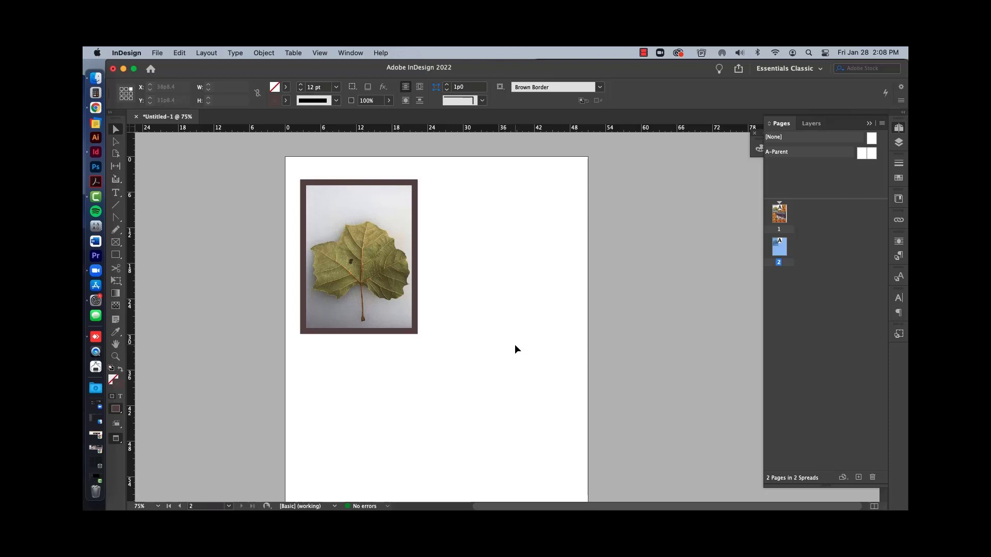
right_click(470, 261)
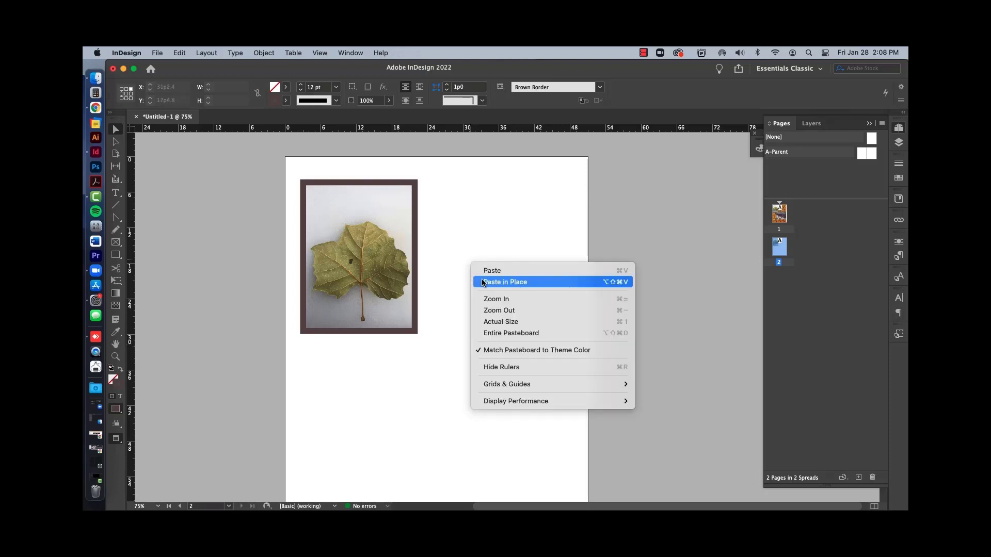
click(179, 53)
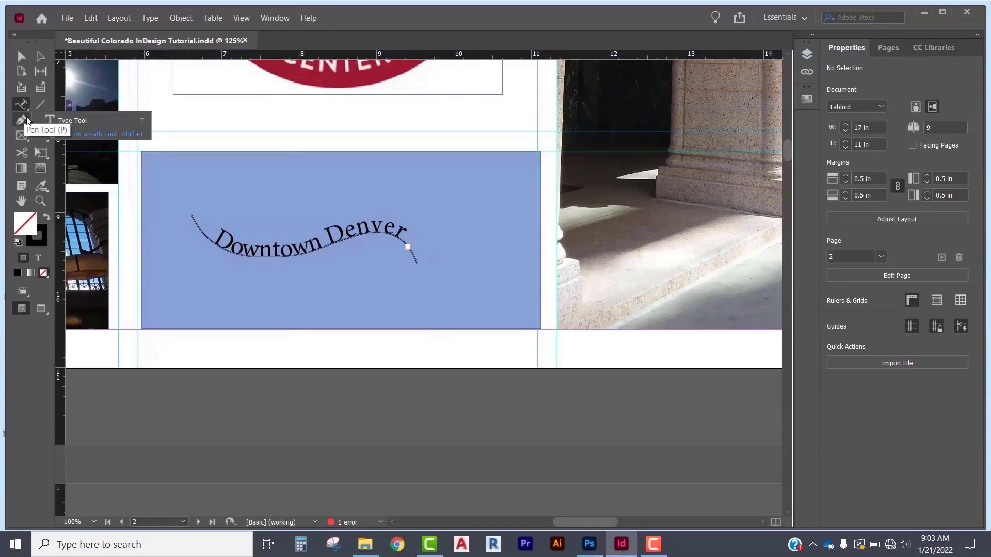
In the Beautiful Colorado document, draw a wavy Pen tool path about 2.05 in wide above the Downtown Denver text
click(26, 120)
click(214, 173)
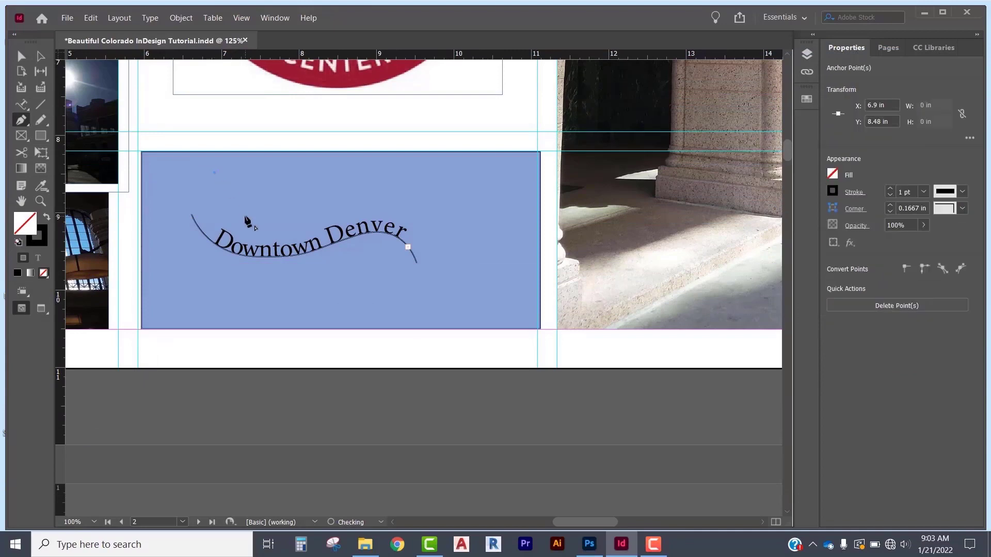
drag(245, 214, 332, 209)
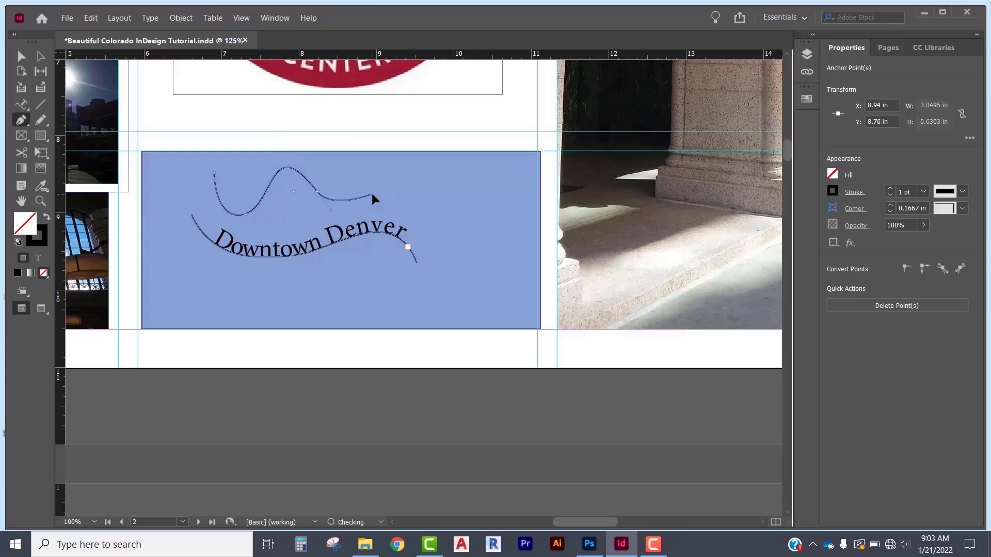
click(375, 200)
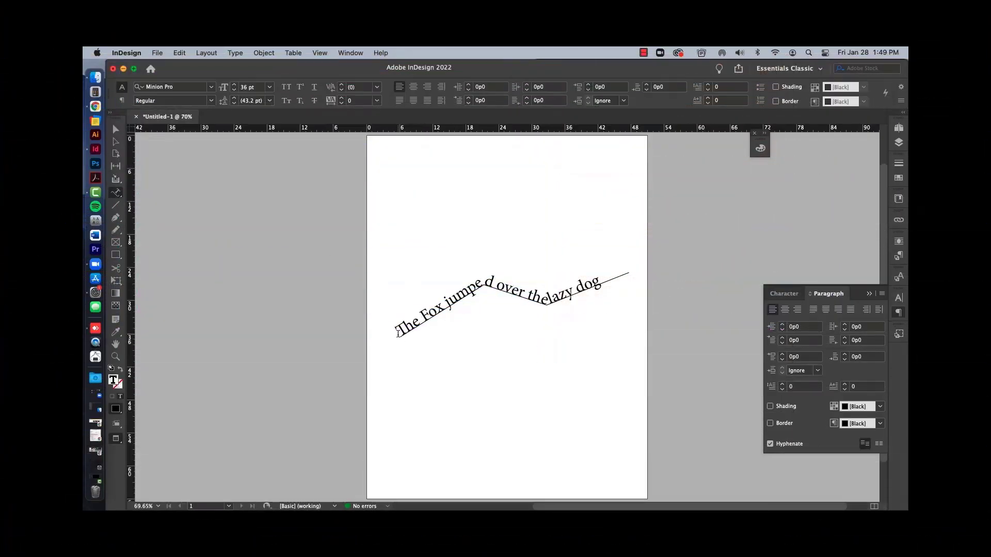
Insert spaces before "The Fox" to shift the text along the zigzag path
click(548, 292)
drag(398, 331, 444, 345)
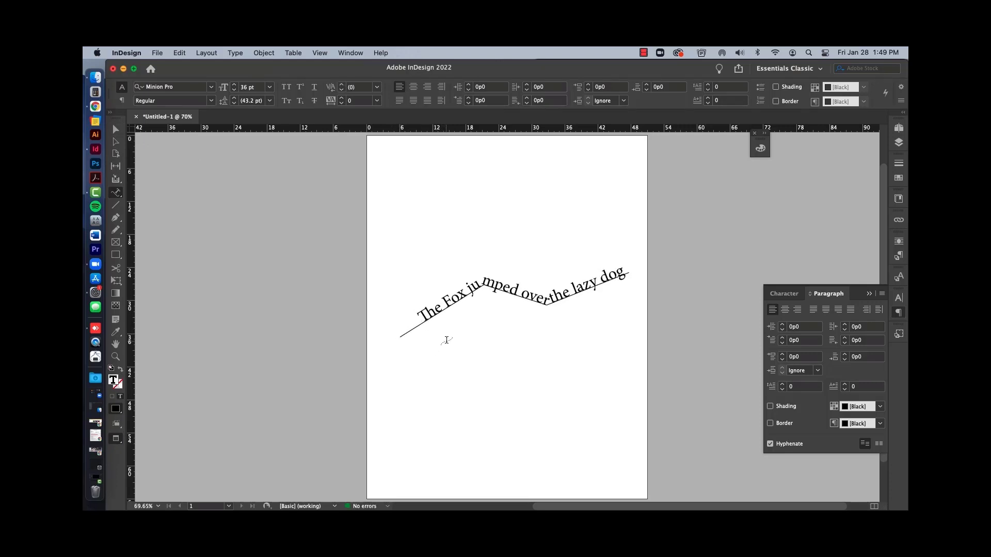
drag(417, 317, 426, 313)
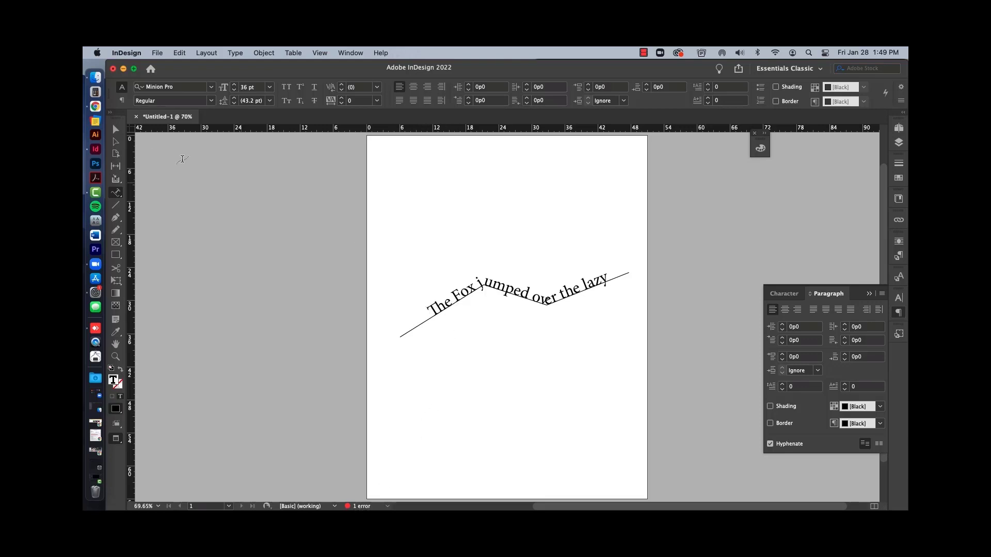
Move the zigzag type path slightly up the page and centre-align all of its text
click(116, 129)
drag(478, 307, 475, 292)
key(t)
click(494, 267)
key(super+a)
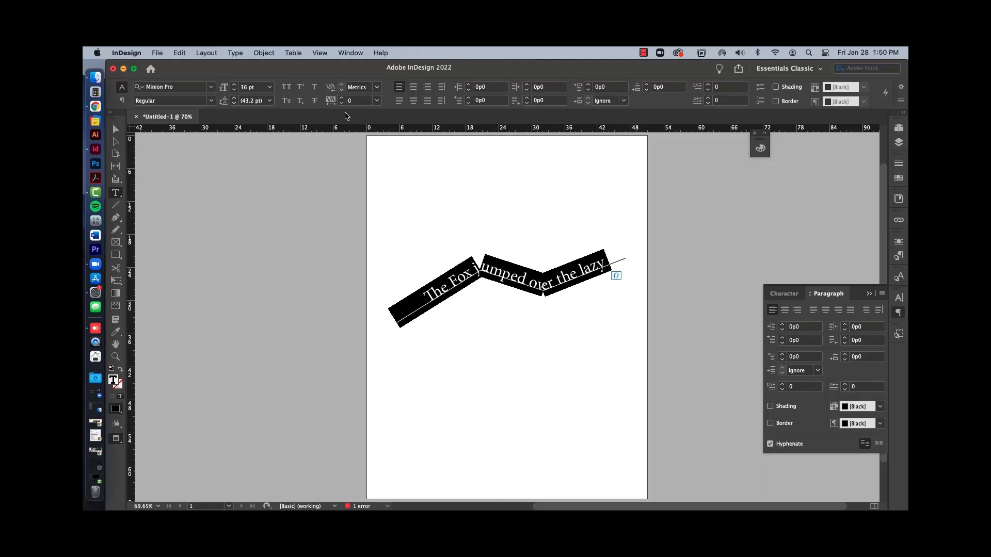
click(413, 87)
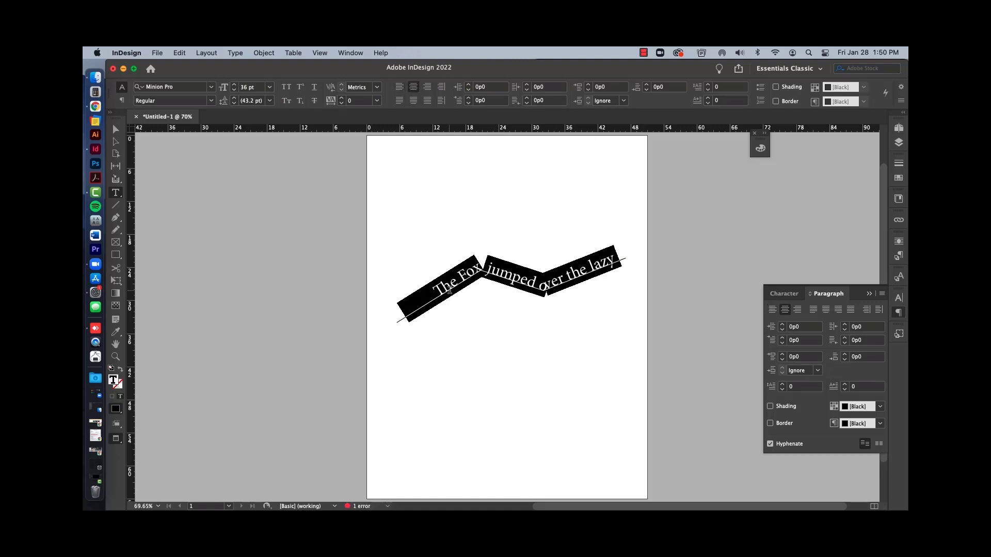
Select and delete the blank spaces in front of "The Fox" on the zigzag path
click(381, 311)
key(super+a)
click(380, 311)
key(super+a)
click(390, 311)
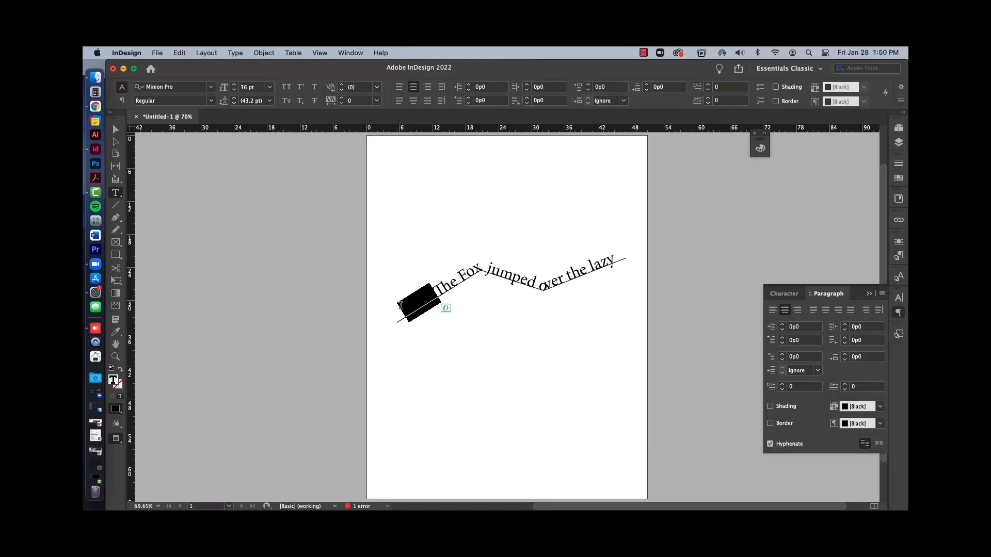
click(458, 286)
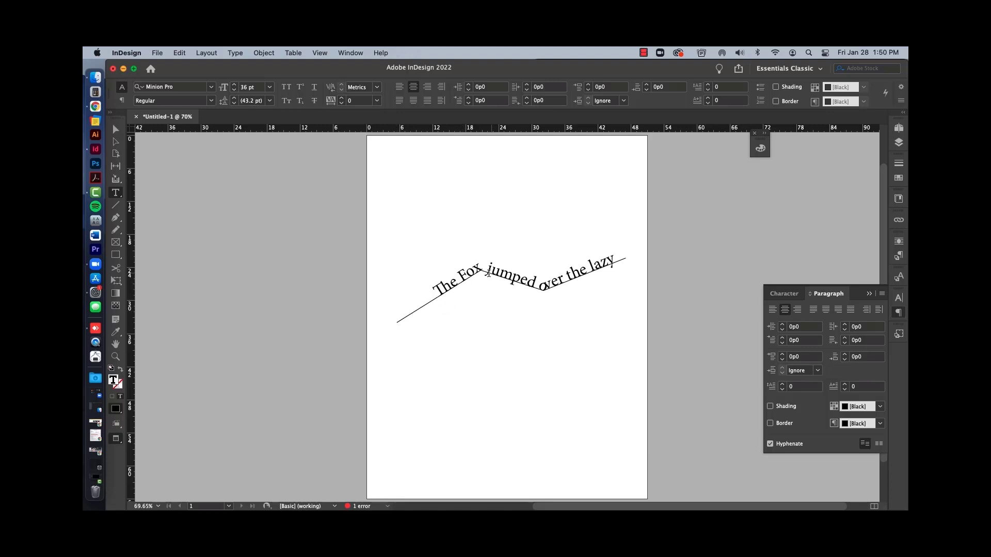
key(super+a)
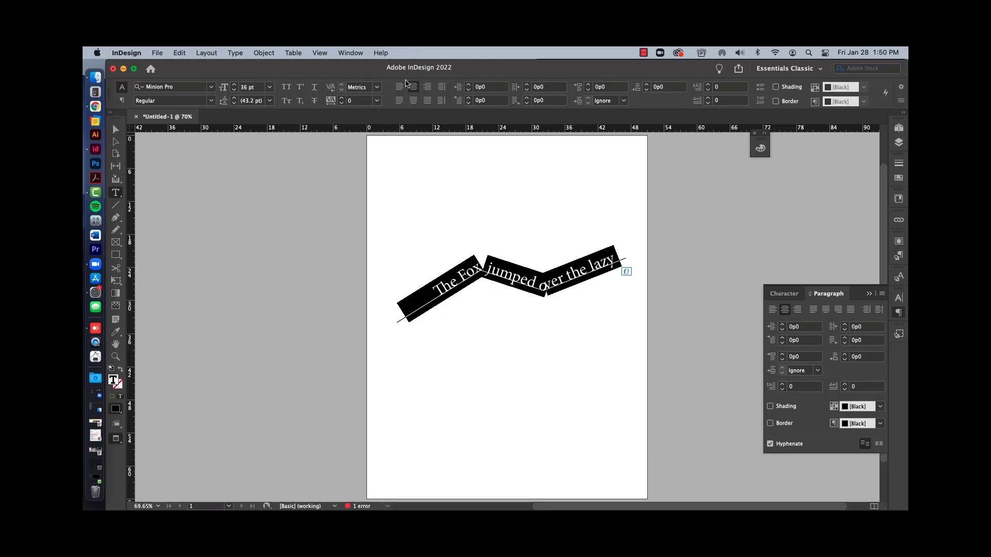
click(438, 296)
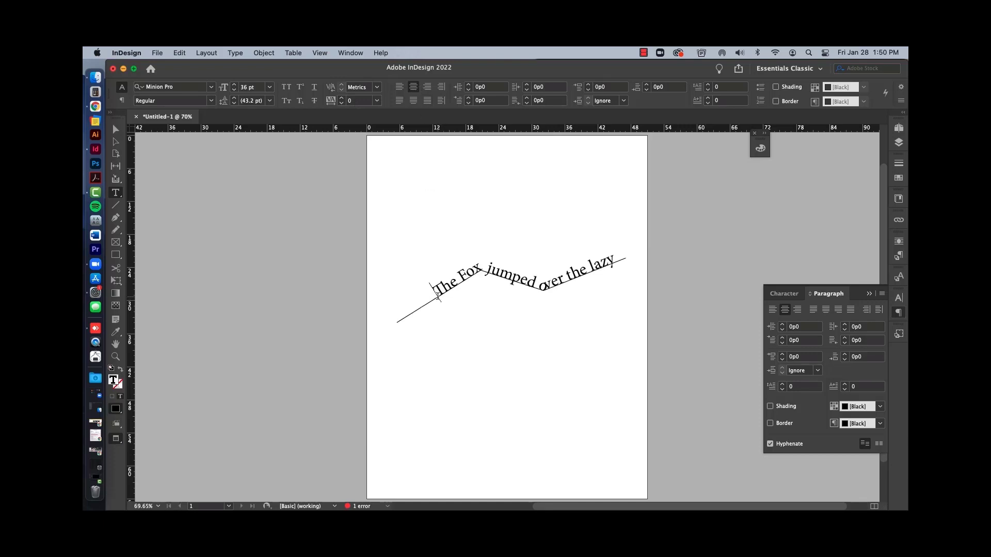
drag(438, 297, 404, 308)
click(425, 298)
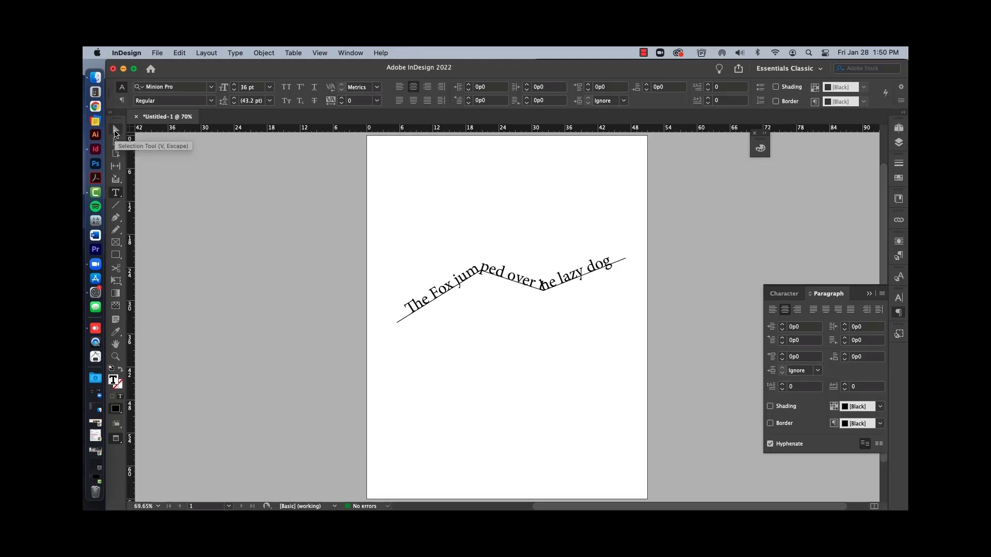
Select the zigzag type path and examine its start and end brackets at 200% zoom
click(115, 131)
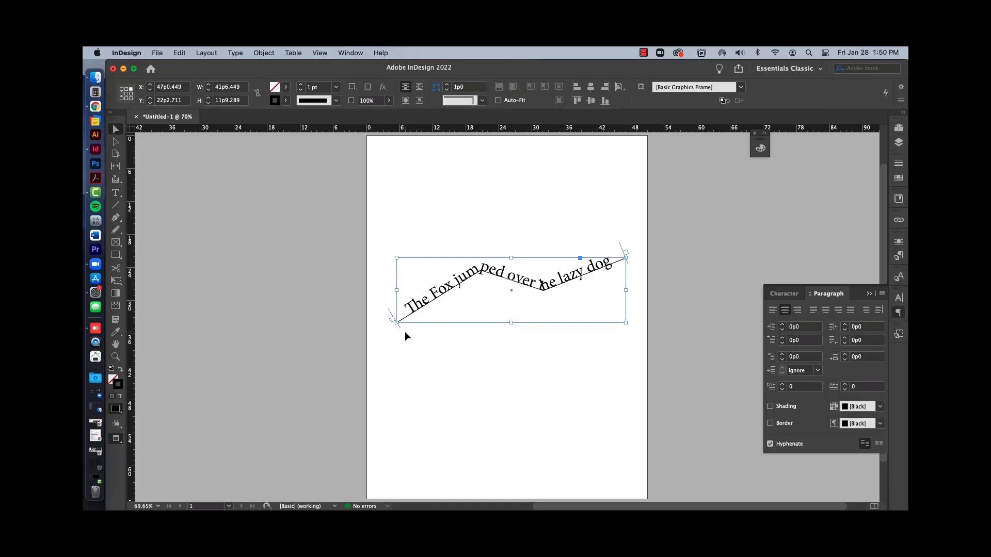
key(super+2)
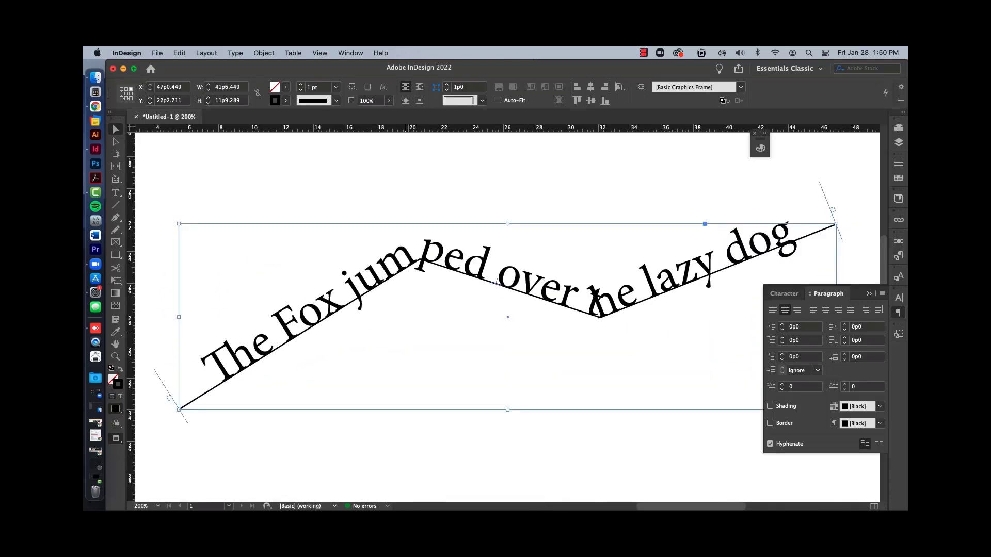
scroll(252, 376, left, 5)
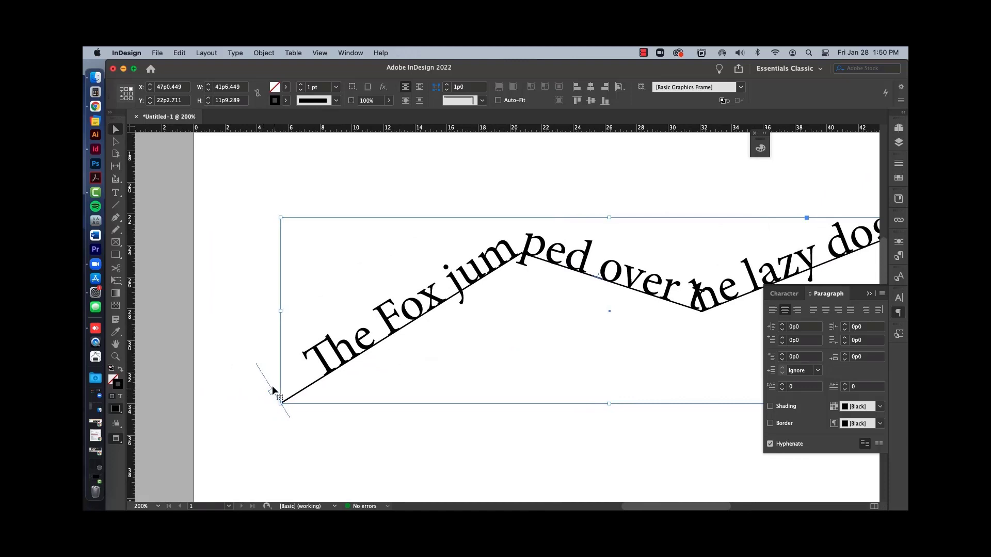
scroll(288, 392, right, 10)
scroll(288, 392, up, 3)
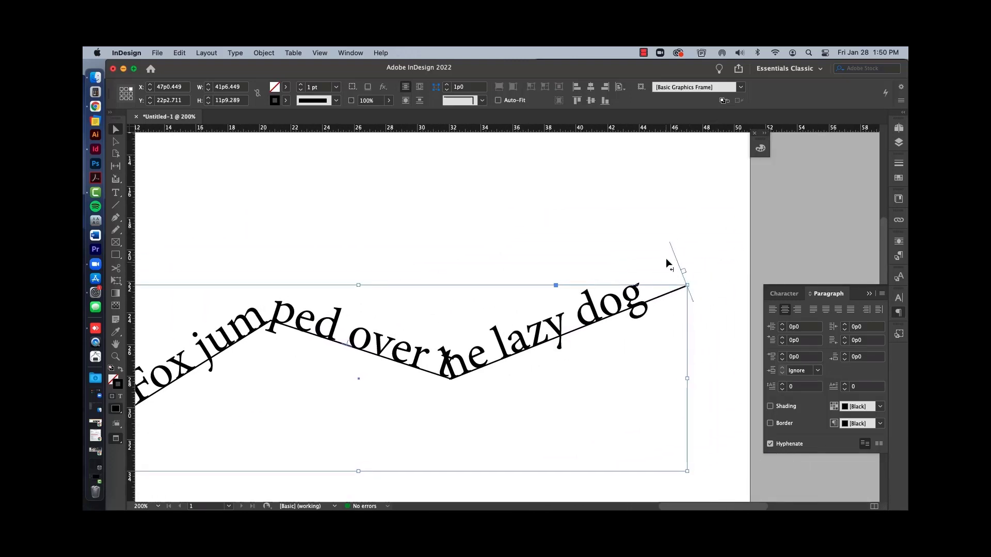
scroll(328, 382, left, 7)
scroll(327, 382, down, 3)
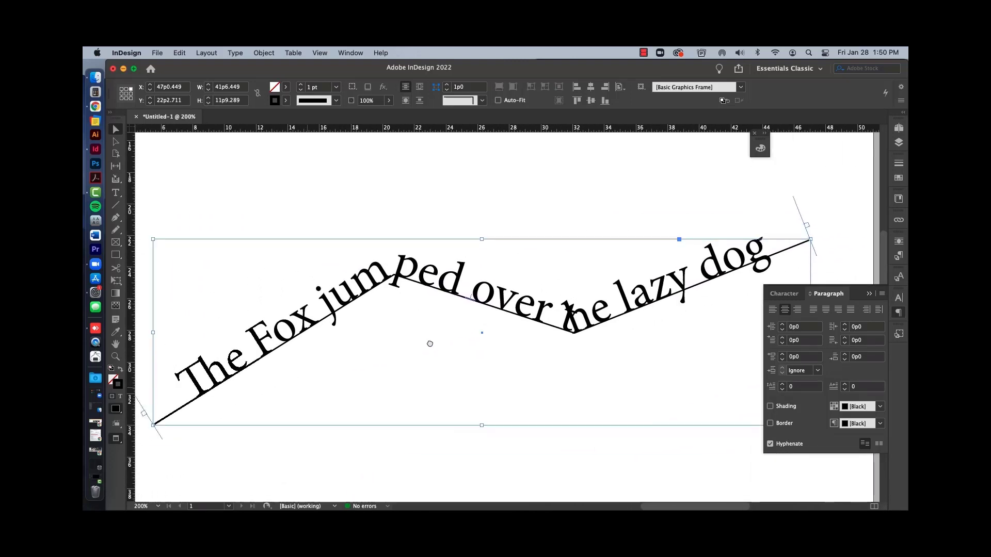
Move the start and end brackets of the zigzag type path inward, away from both ends of the line
drag(216, 370, 231, 360)
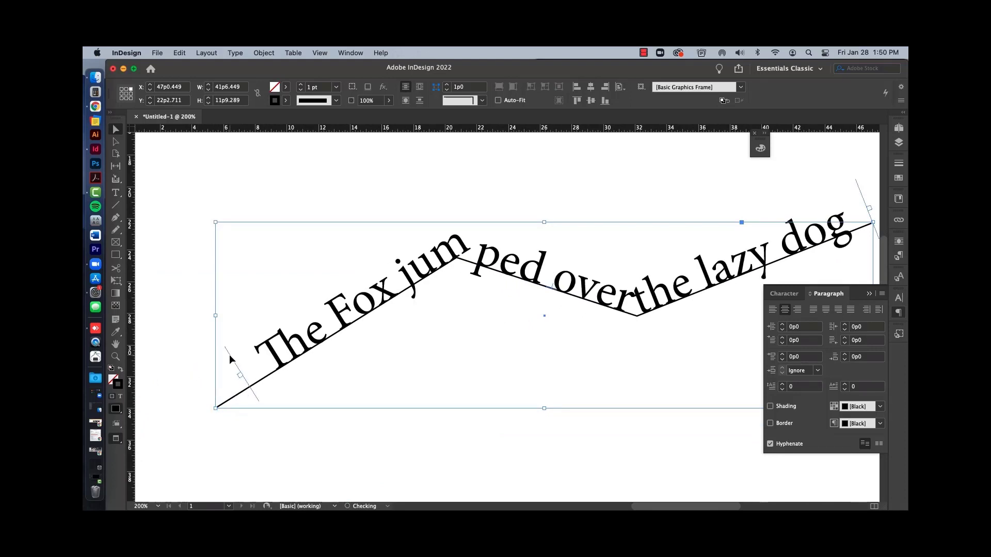
drag(548, 297, 405, 333)
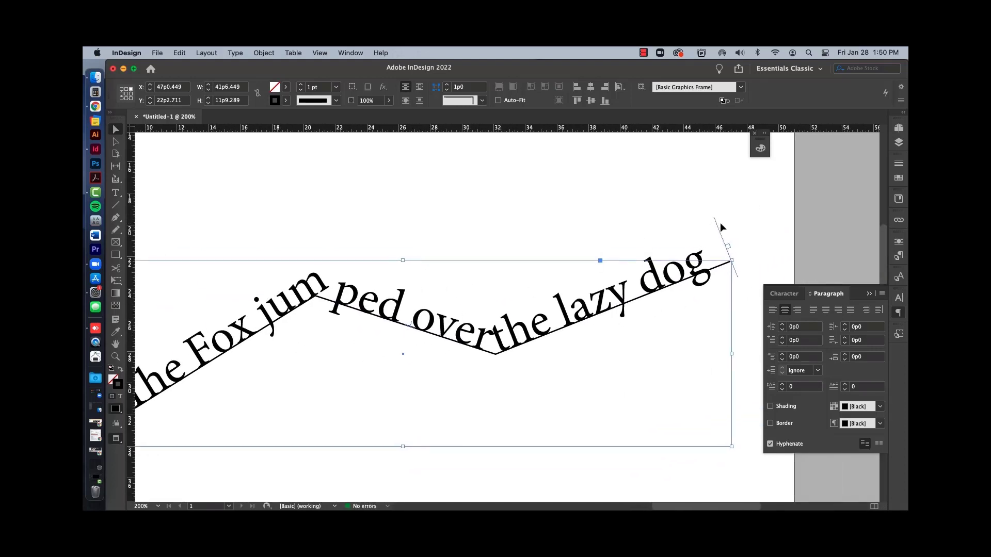
drag(717, 225, 695, 237)
drag(615, 270, 760, 210)
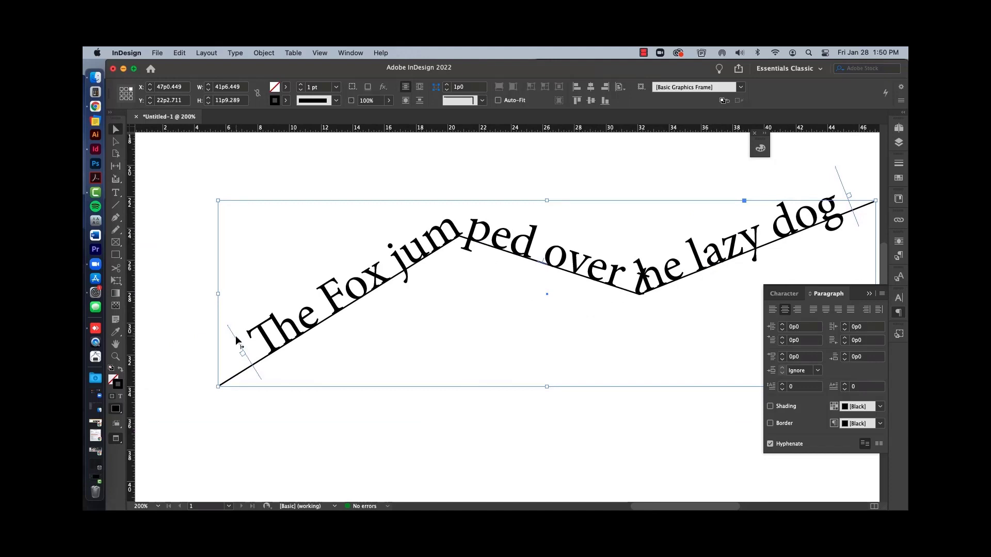
Nudge the text along the zigzag path with its centre bracket, and try flipping it to the line's other side and back
scroll(393, 315, right, 2)
scroll(392, 315, up, 1)
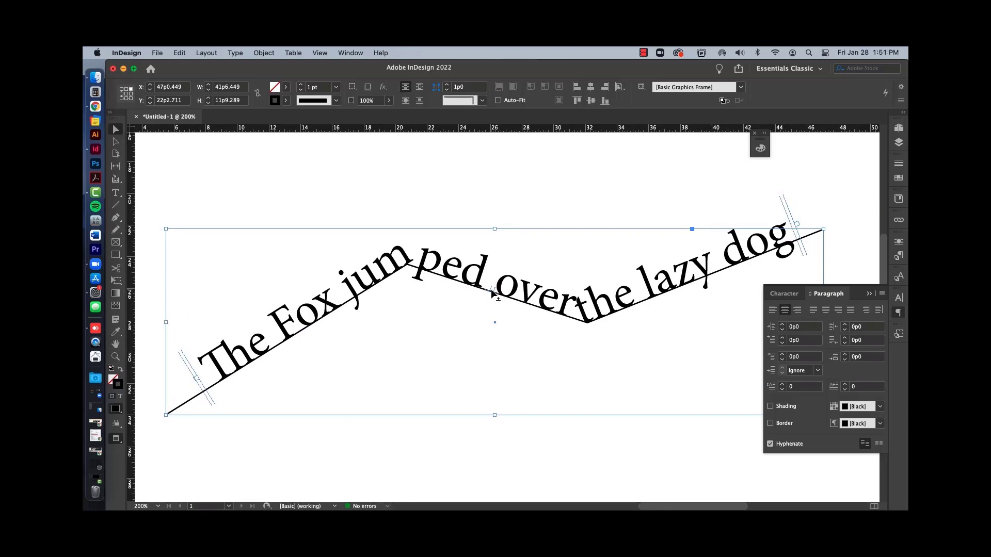
mouse_move(494, 293)
mouse_down()
mouse_move(473, 289)
mouse_move(497, 292)
mouse_up()
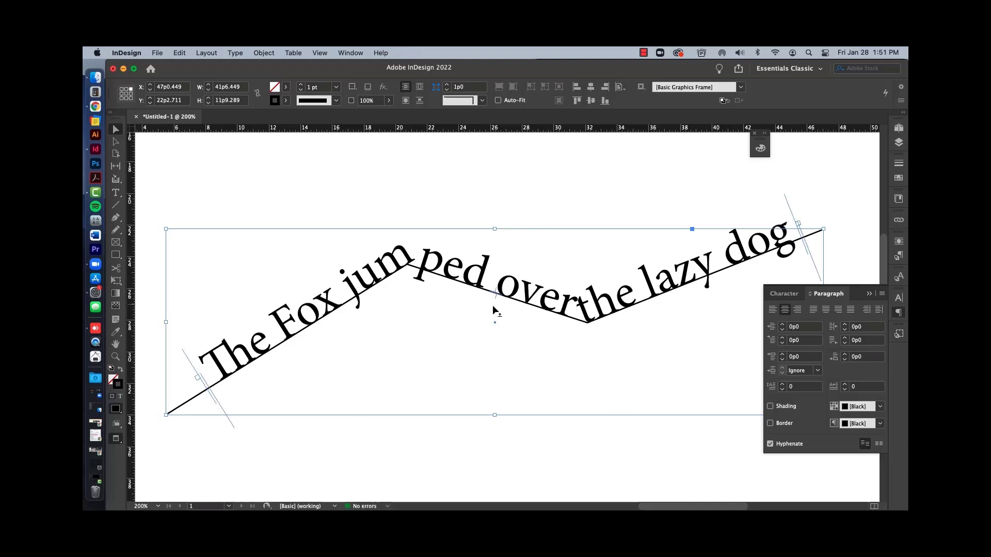
drag(489, 317, 489, 317)
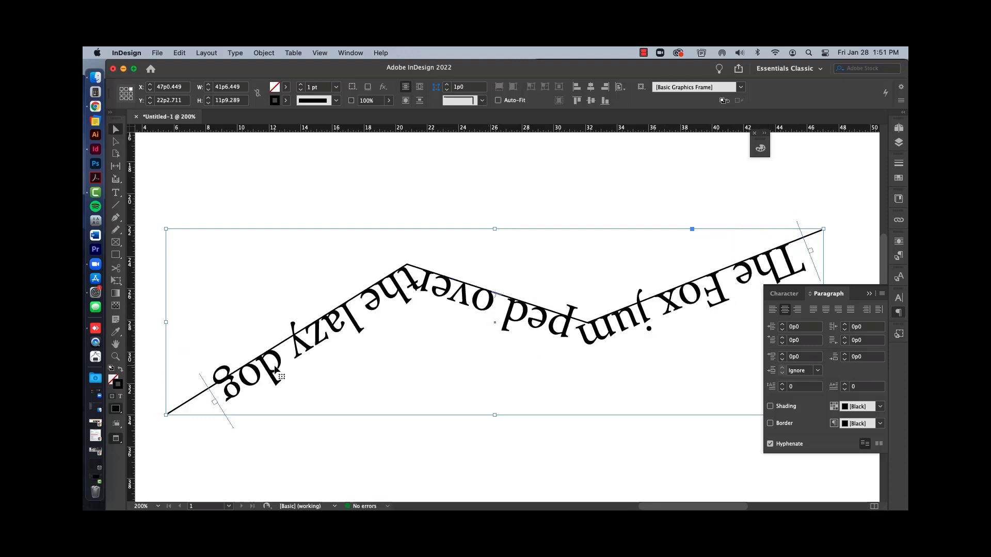
drag(494, 310, 544, 281)
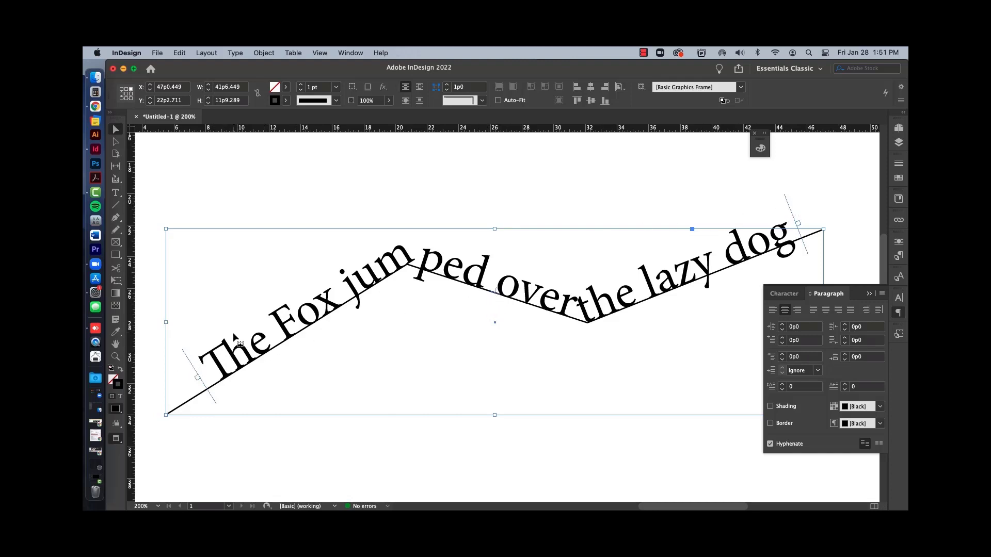
Convert the zigzag path's upper and lower corner points into smooth curve points with the Convert Direction Point Tool
click(116, 130)
key(super+minus)
key(super+minus)
scroll(434, 268, right, 3)
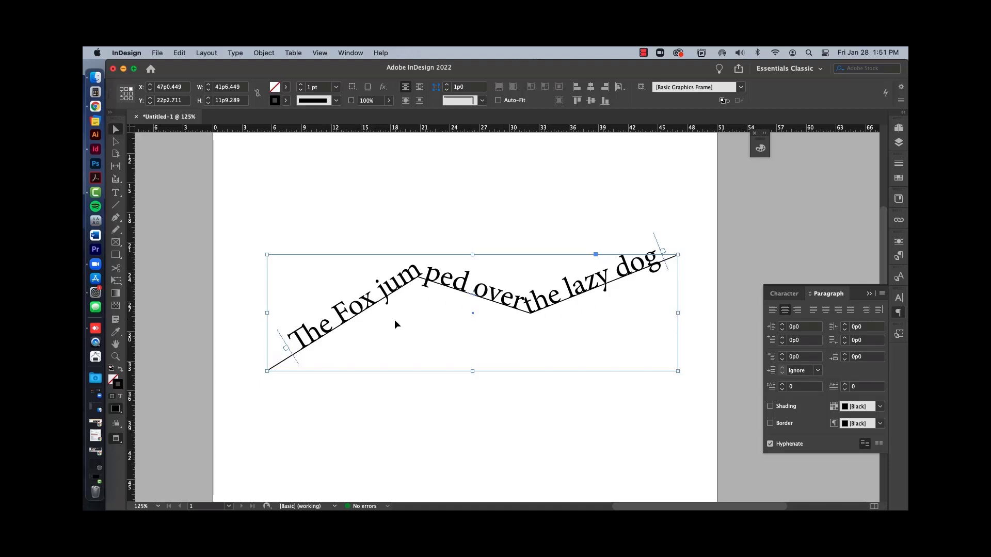
click(116, 221)
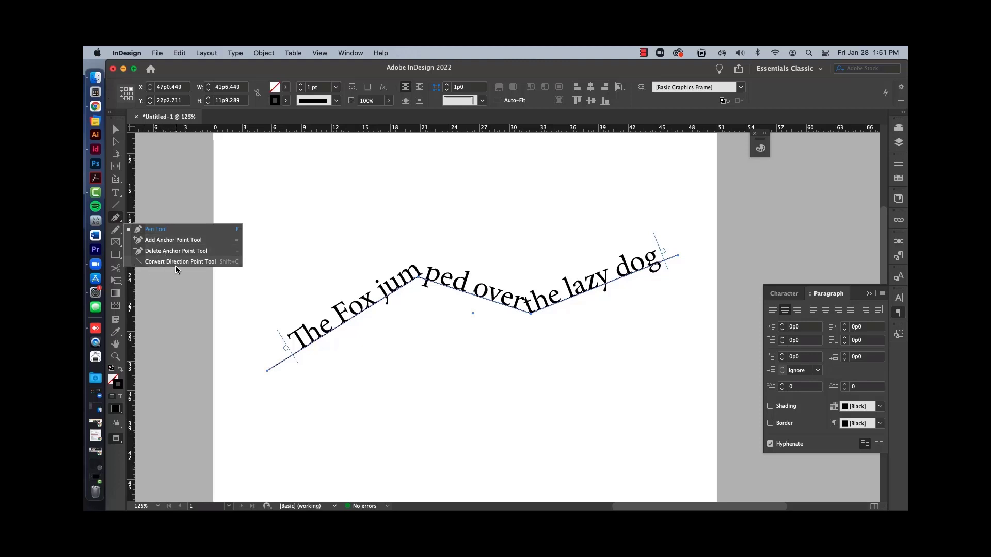
click(208, 262)
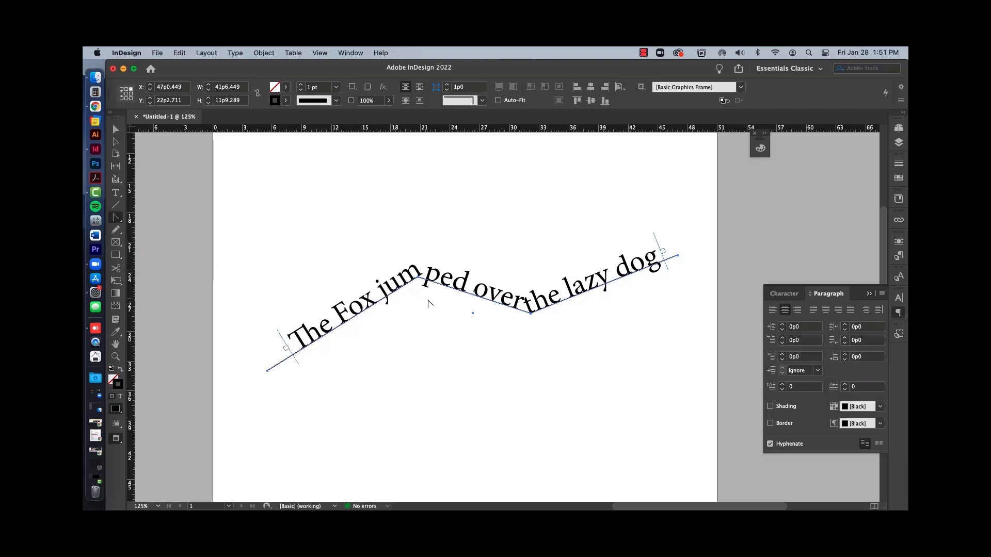
click(419, 279)
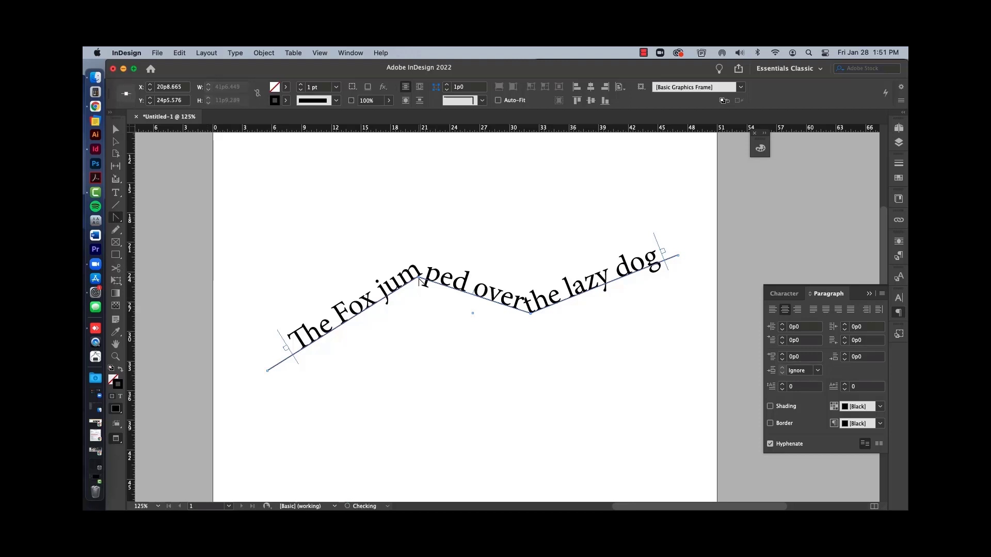
mouse_move(428, 281)
mouse_down()
mouse_move(458, 280)
mouse_move(424, 281)
mouse_up()
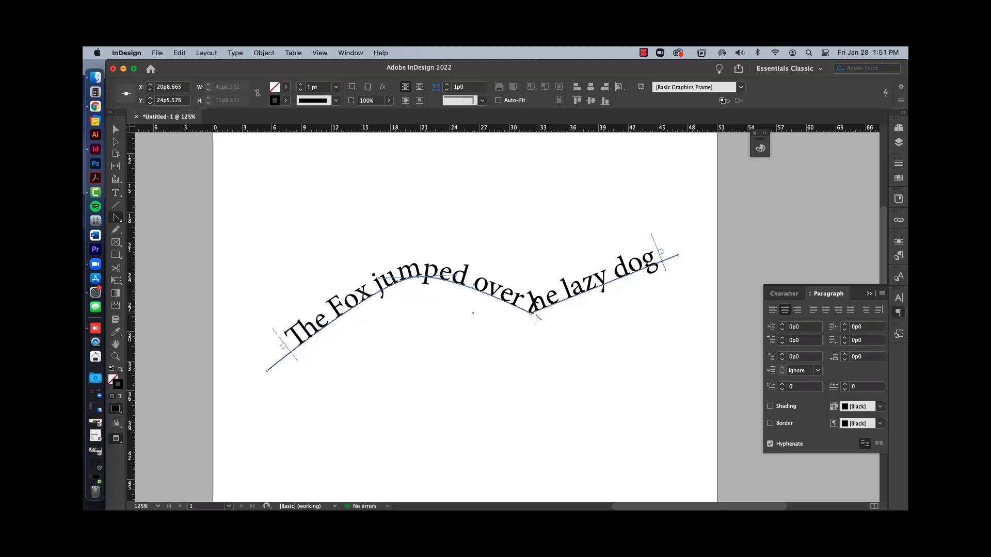
drag(530, 314, 570, 316)
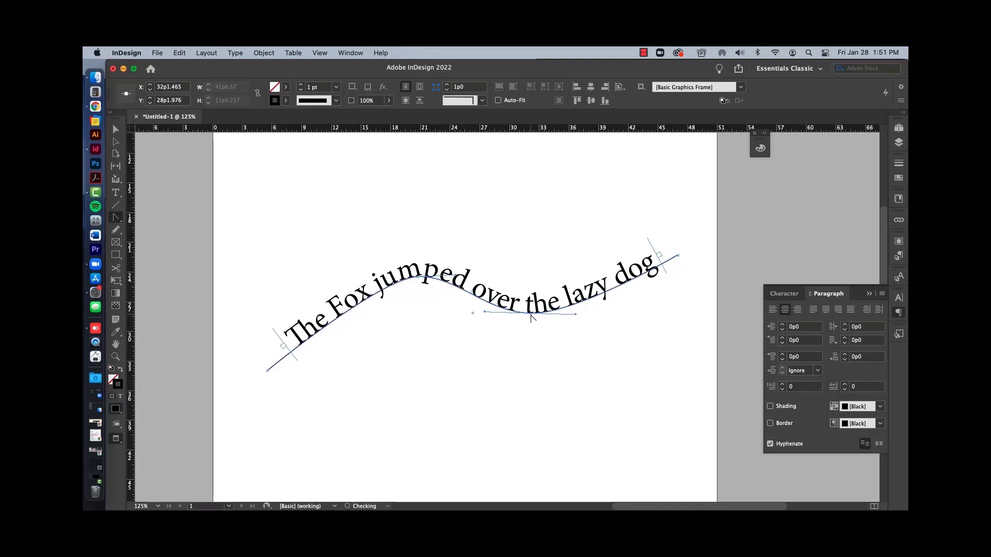
drag(530, 313, 550, 319)
Reposition the crest and trough anchor points of the curved type path to even out the text, and deselect the path
click(117, 144)
mouse_move(419, 282)
mouse_down()
mouse_move(411, 295)
mouse_move(410, 276)
mouse_up()
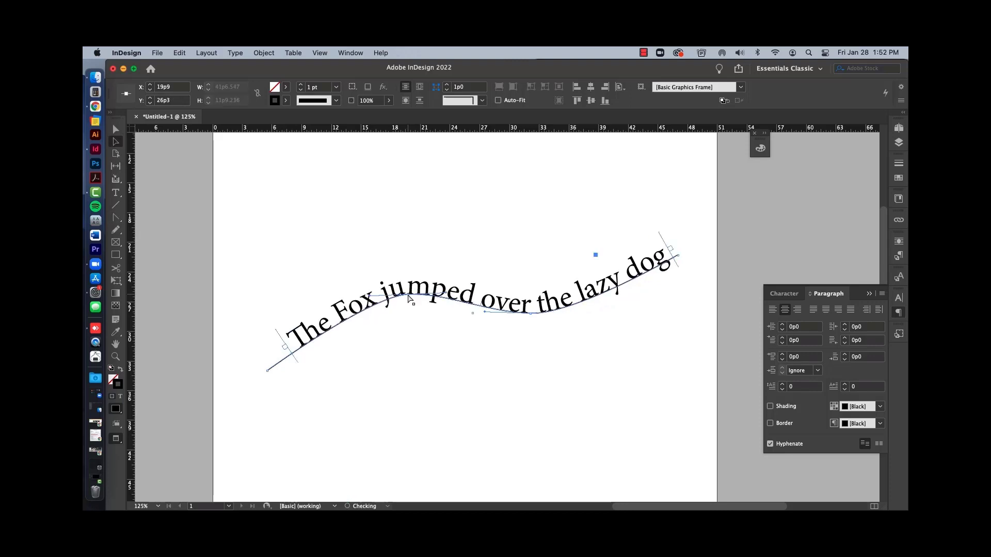
drag(539, 317, 558, 320)
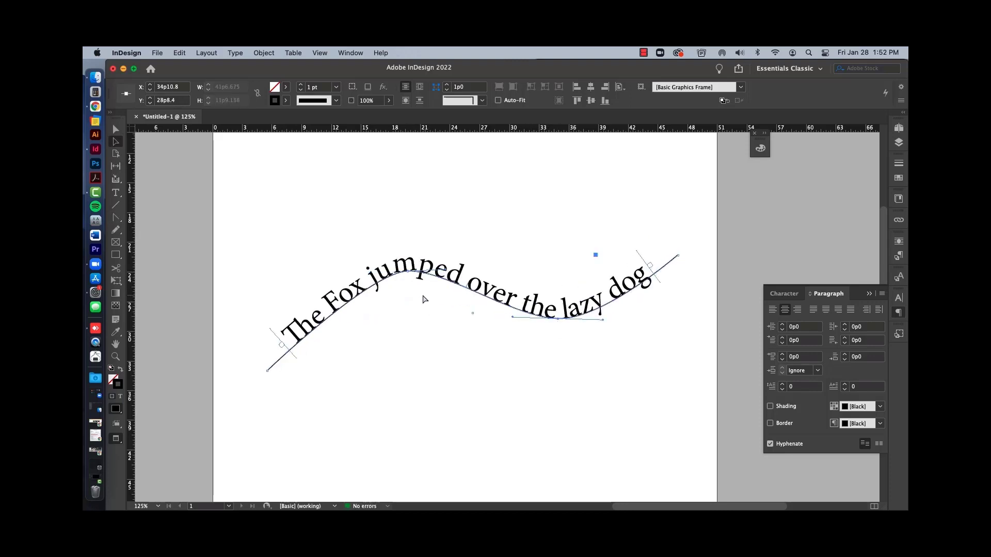
drag(409, 277, 398, 277)
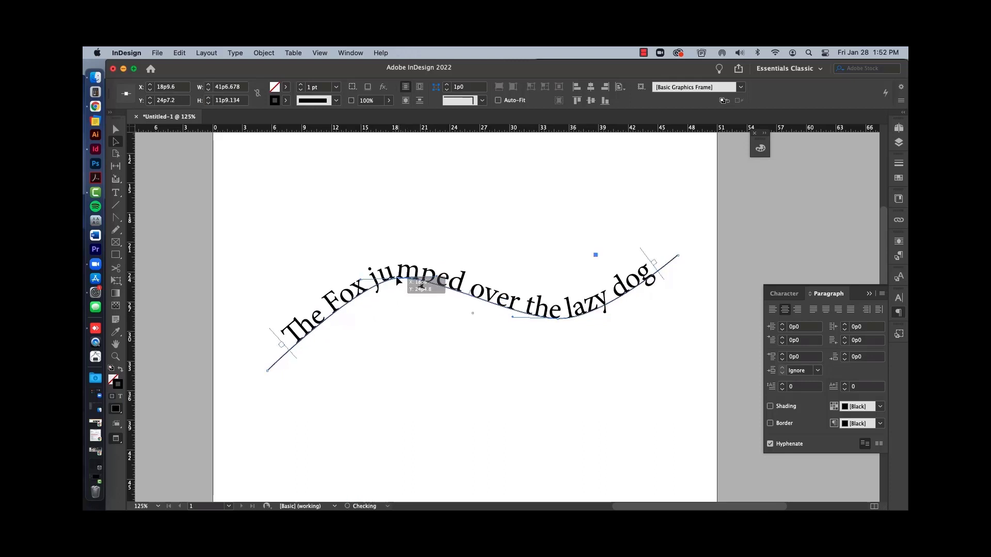
drag(559, 321, 565, 324)
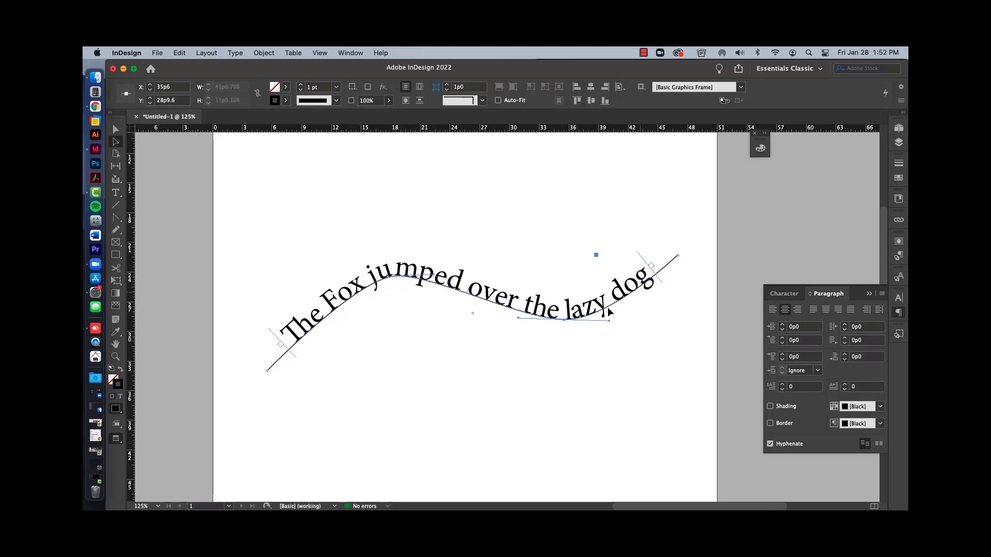
click(403, 419)
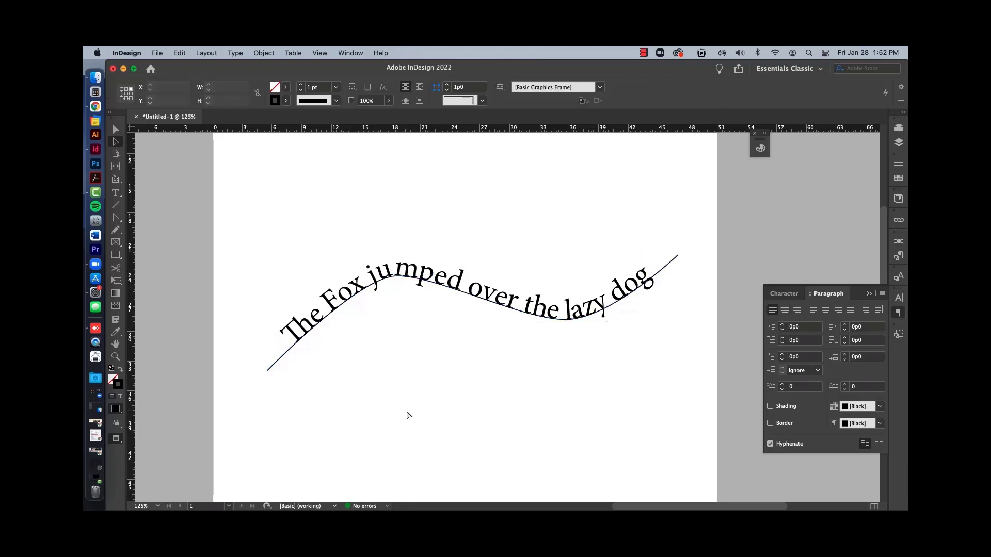
Select the whole curved type path and set its stroke to None, leaving just the lettering
key(v)
click(383, 283)
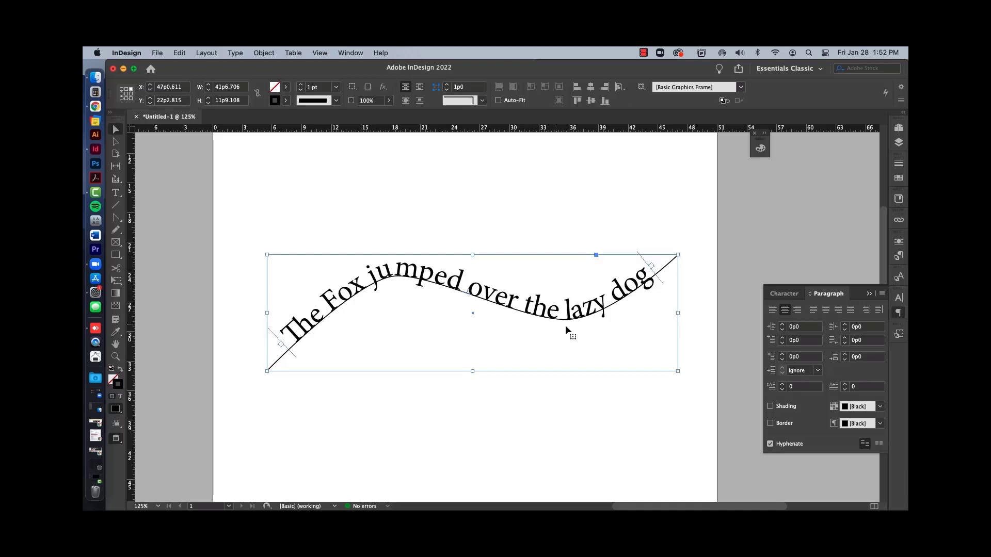
click(410, 384)
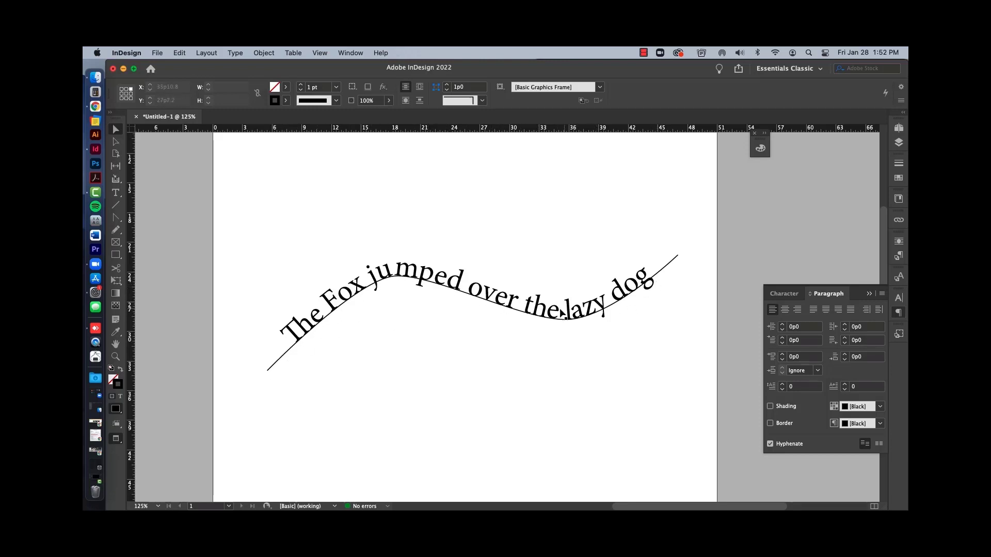
click(533, 315)
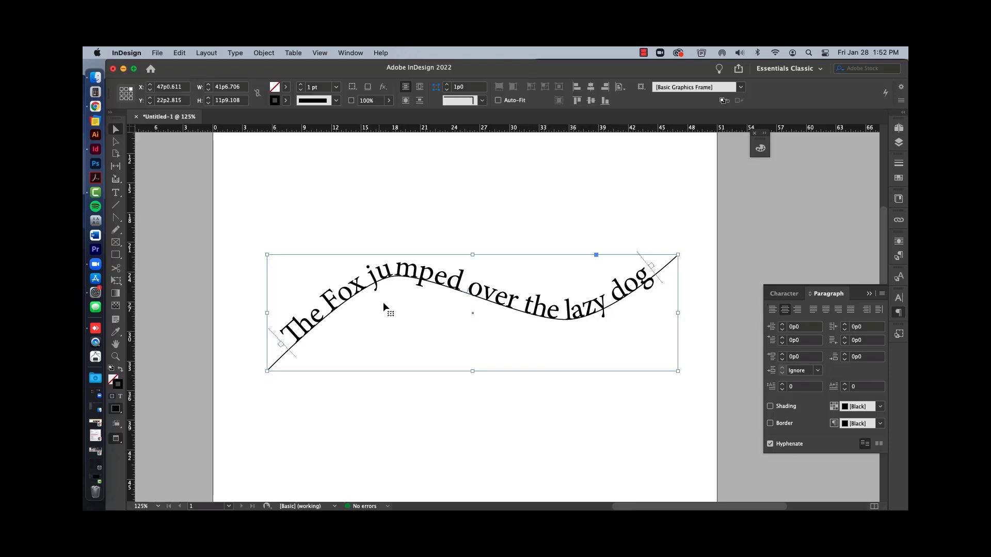
click(115, 410)
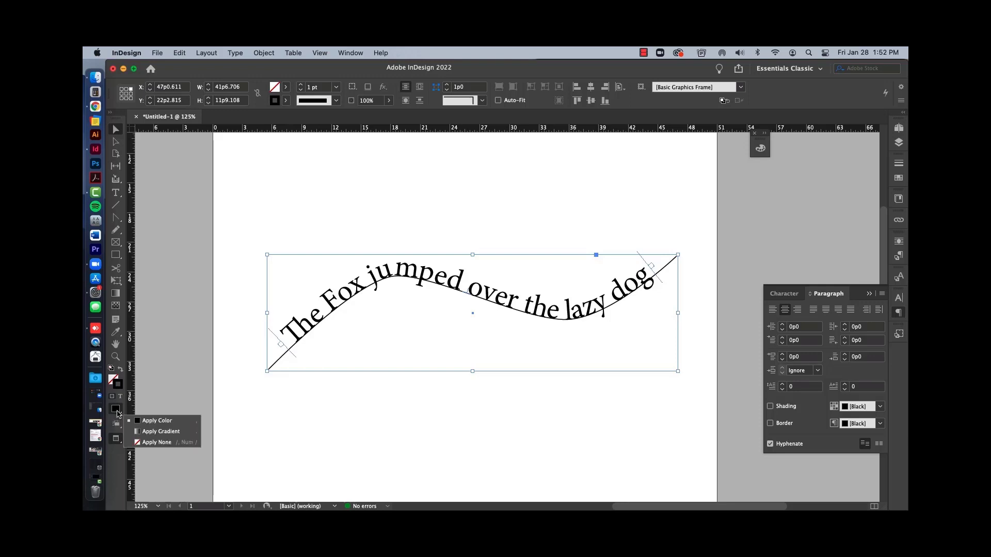
click(169, 442)
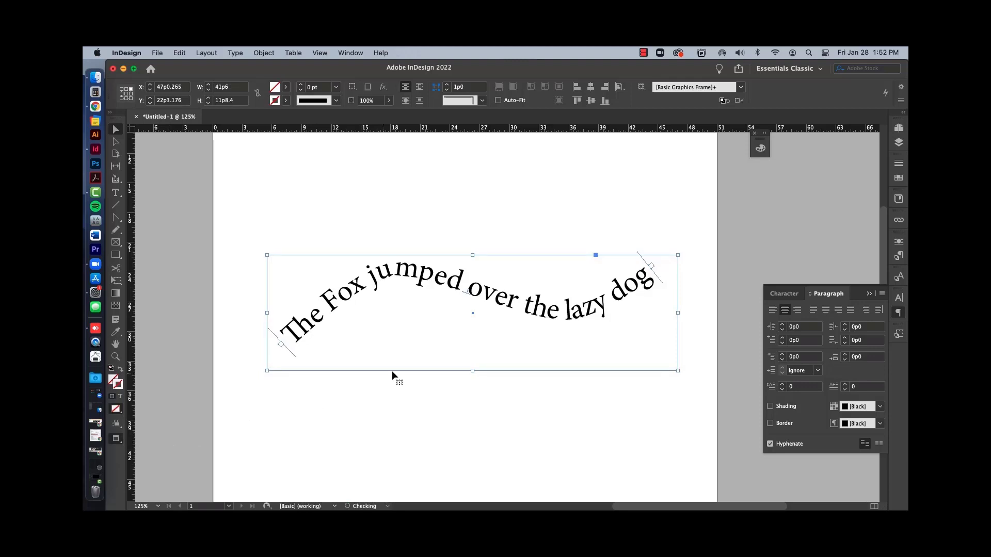
click(436, 400)
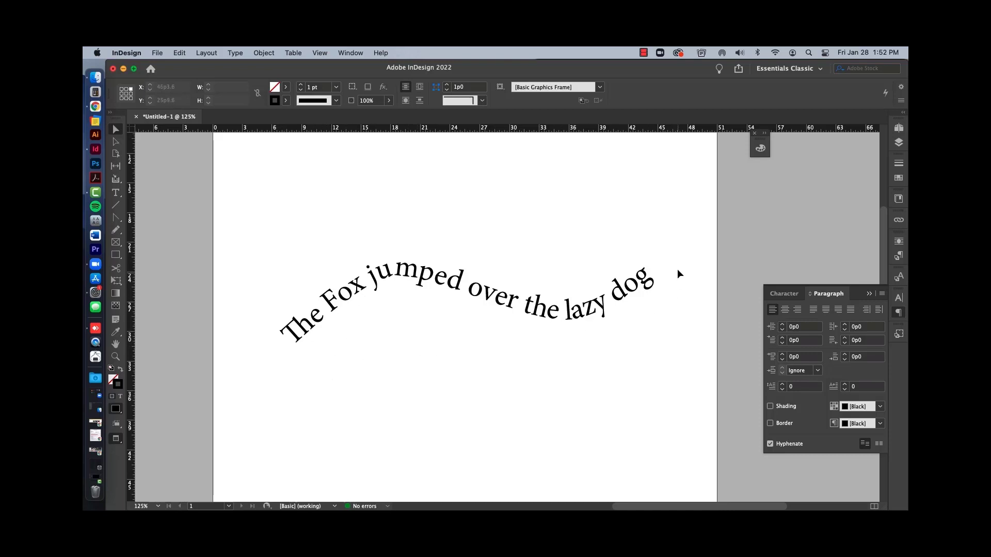
Move the curved text about 3 picas up the page and open its Type on a Path Options beside it
drag(588, 308, 587, 279)
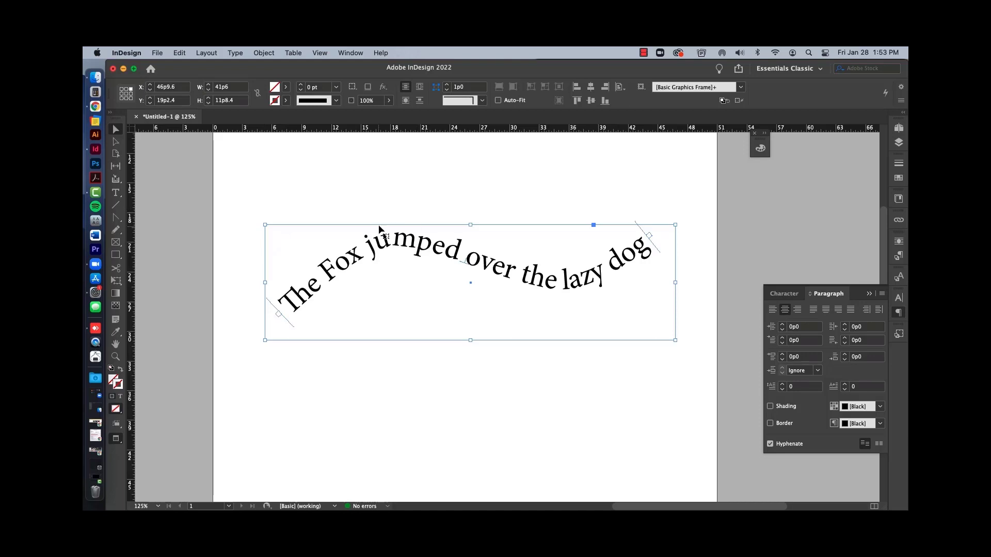
click(235, 53)
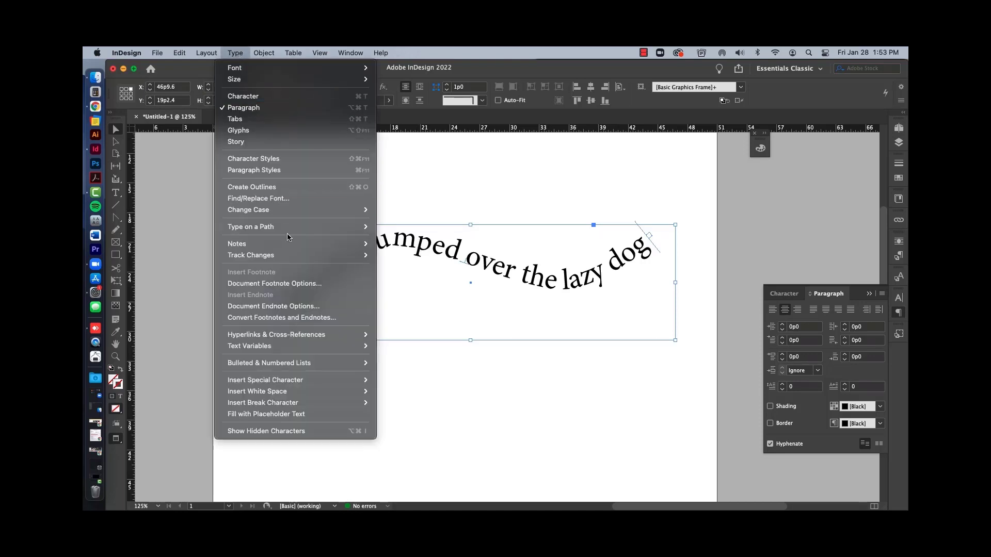
mouse_move(288, 228)
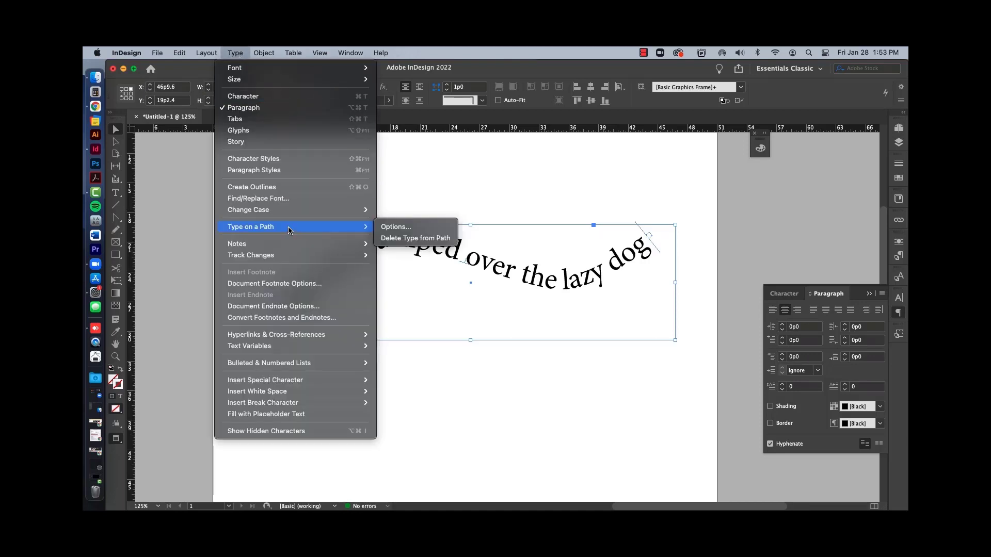
click(400, 228)
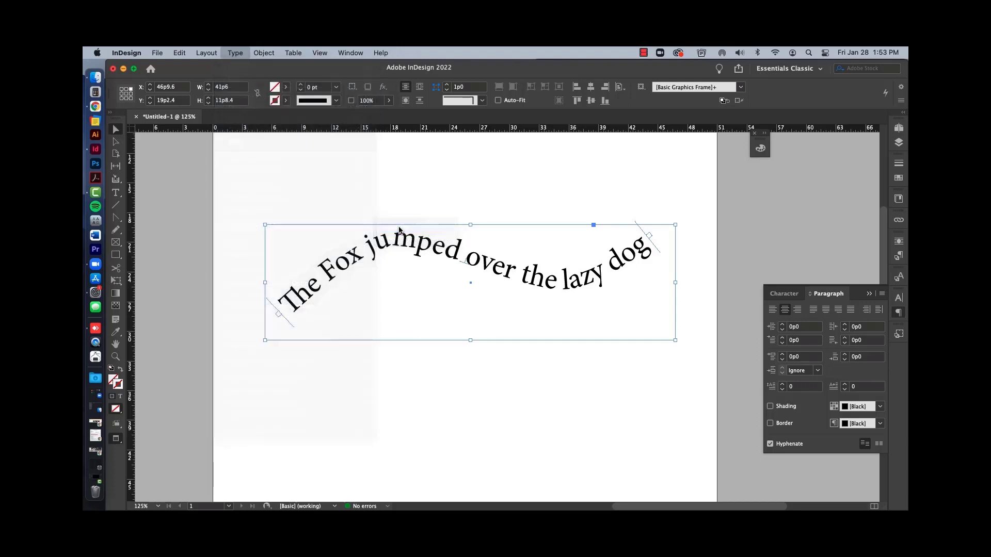
drag(570, 145, 731, 170)
Preview alternative type-on-a-path effects, including 3D Ribbon and Gravity, on the curved text and restore the Rainbow effect
click(688, 192)
click(681, 211)
click(682, 190)
click(671, 222)
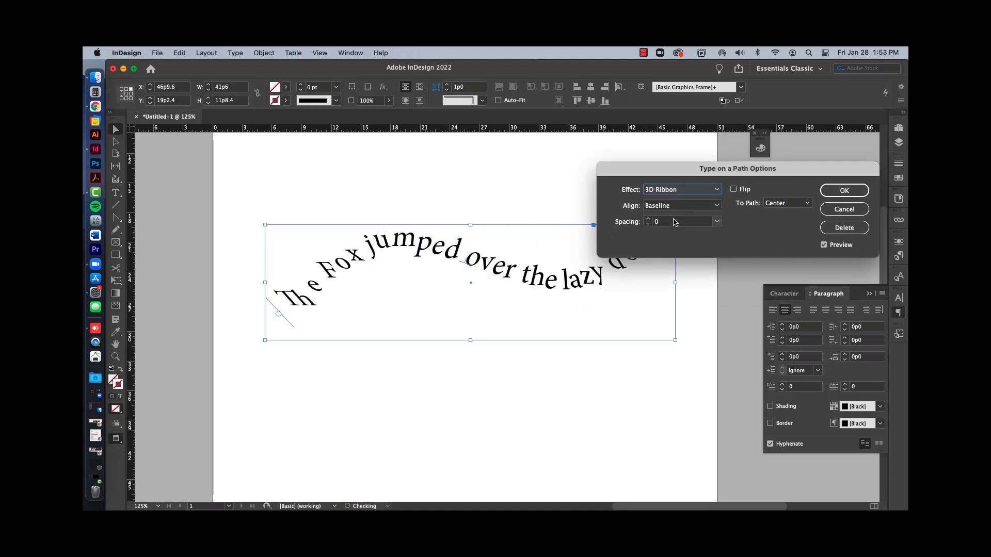
click(677, 191)
click(669, 233)
click(674, 190)
click(665, 244)
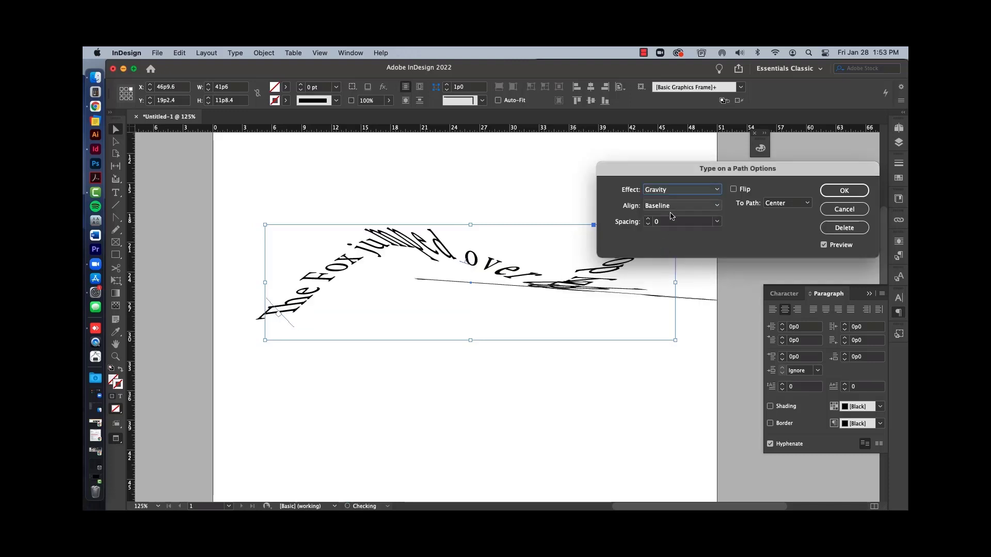
click(675, 191)
click(669, 201)
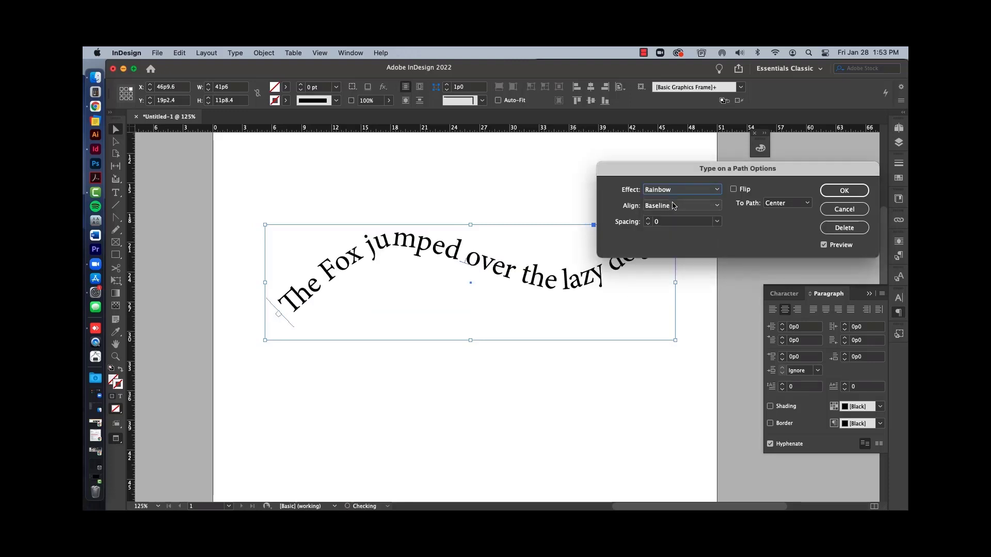
Try the alternative Align settings for the curved text in the Type on a Path Options
click(718, 207)
click(710, 217)
click(713, 206)
click(705, 228)
click(708, 204)
click(702, 238)
click(705, 205)
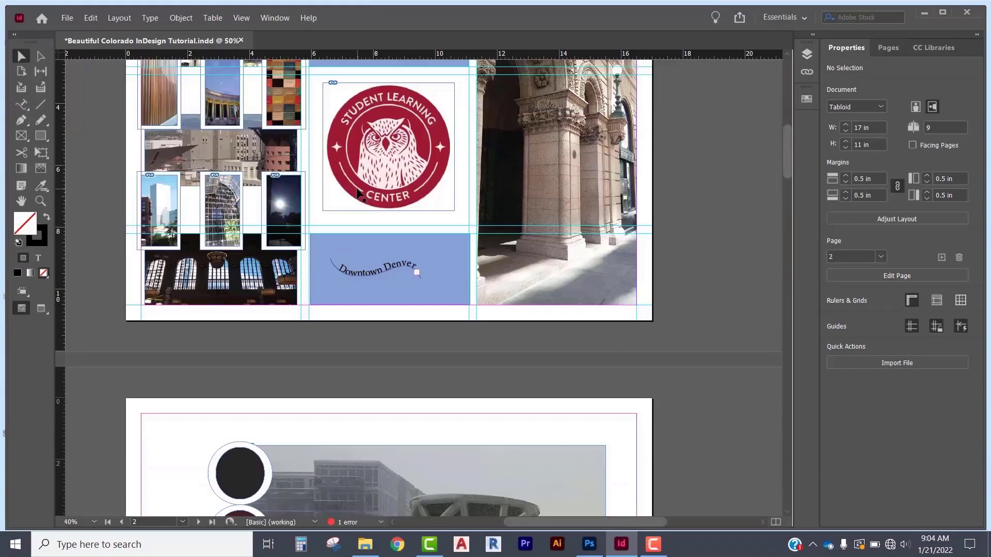
Draw a text frame about 3.6 by 7.2 in in the first column of page 6, above the photo
key(ctrl+minus)
key(ctrl+minus)
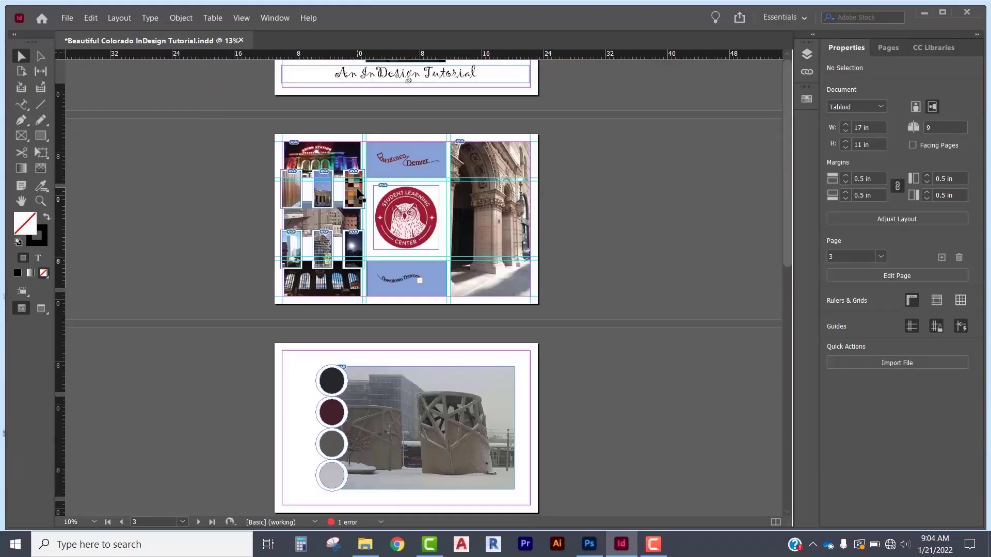
key(ctrl+minus)
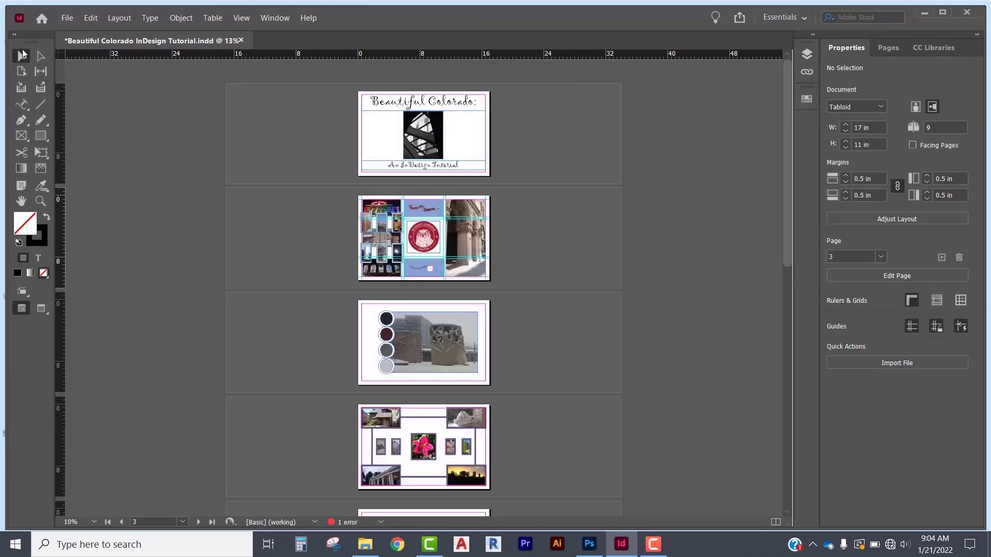
scroll(432, 138, down, 5)
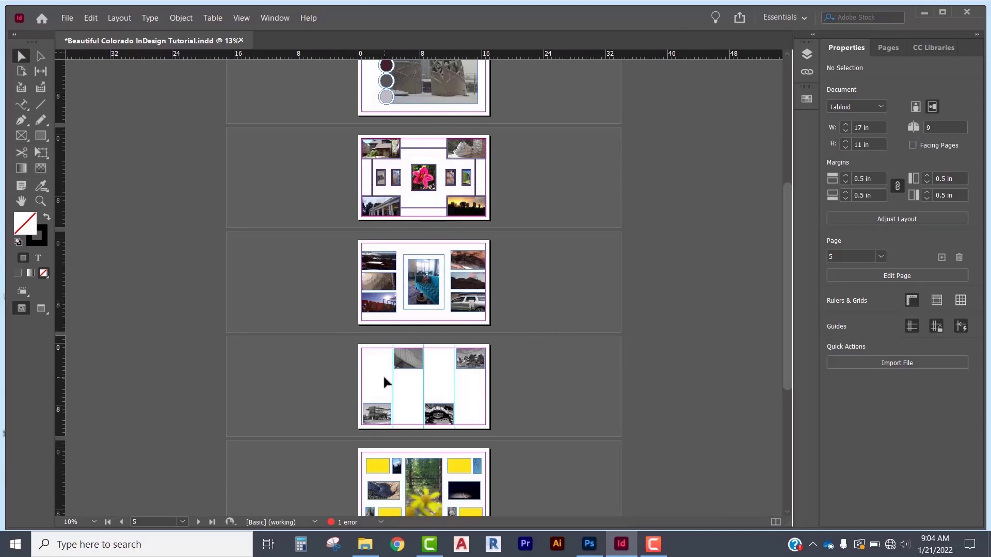
key(ctrl+equal)
key(ctrl+equal)
drag(21, 105, 58, 122)
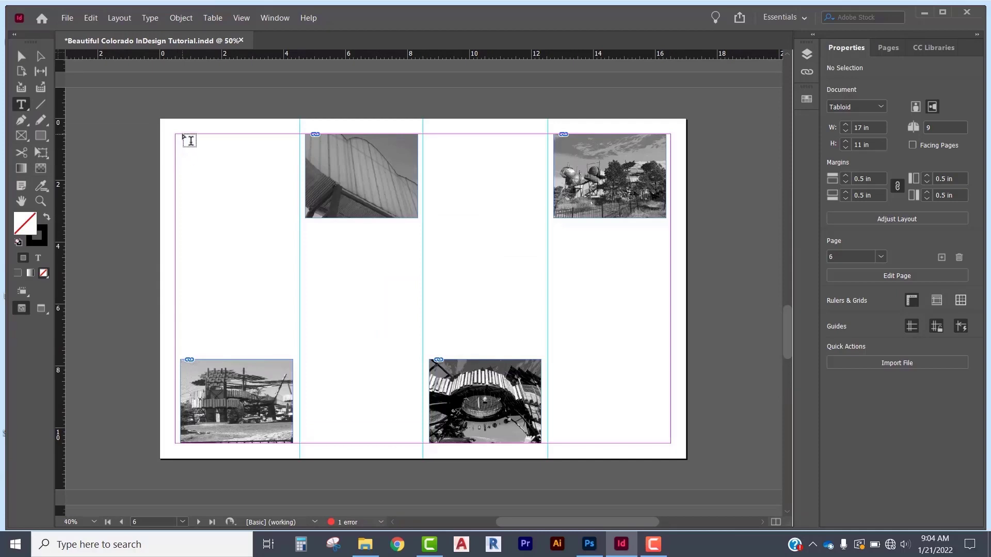
drag(180, 134, 293, 356)
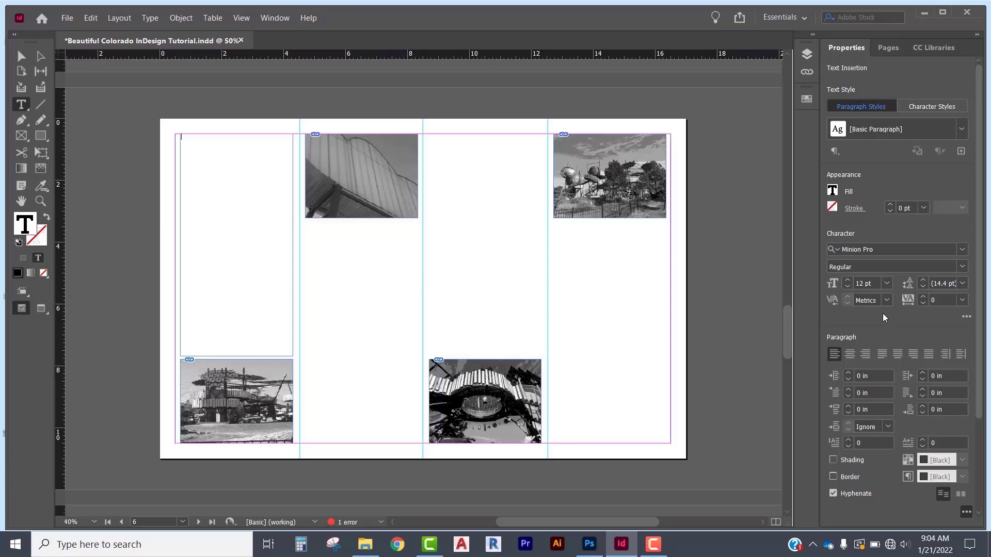
Set the new text frame's font to Bookman Old Style
click(963, 250)
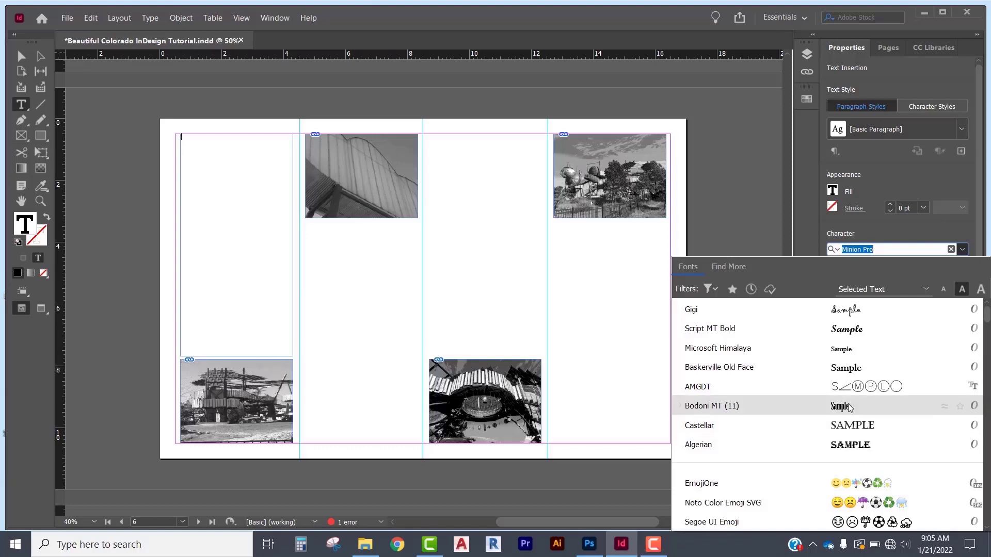
scroll(844, 375, down, 3)
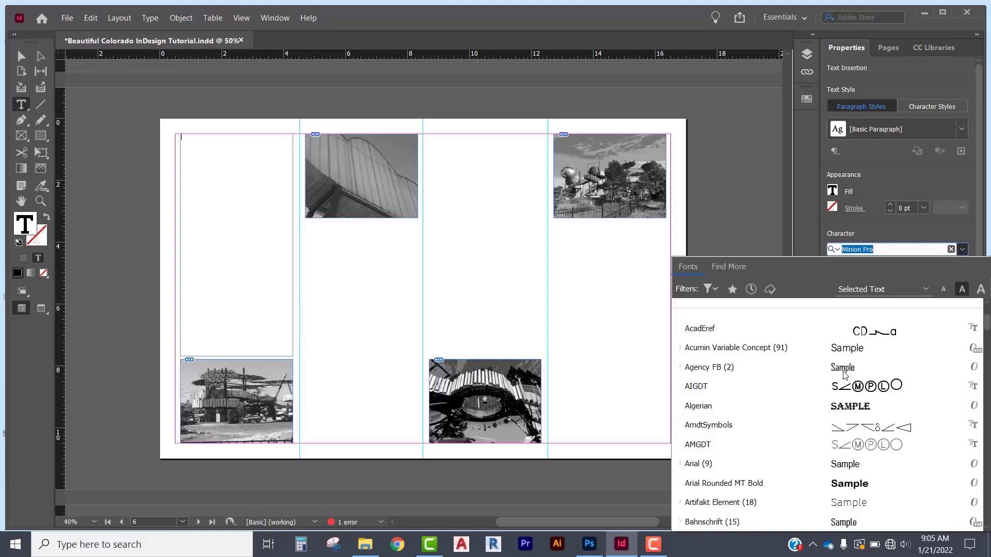
scroll(846, 367, down, 6)
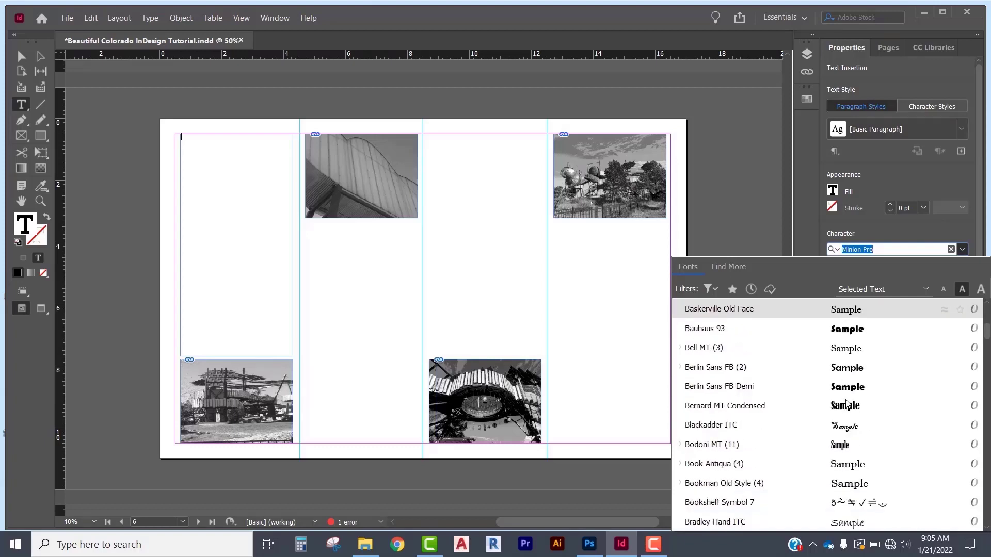
scroll(849, 407, down, 1)
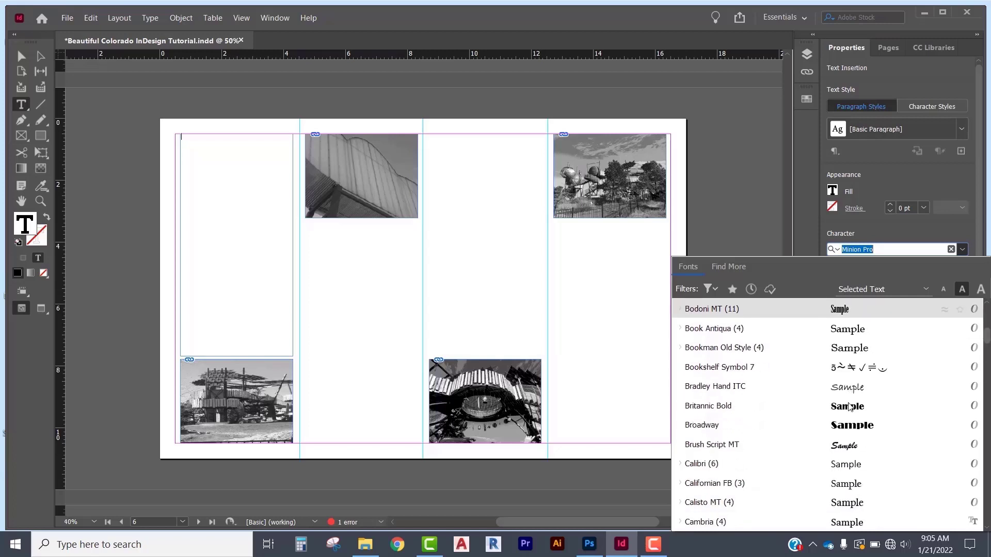
click(722, 347)
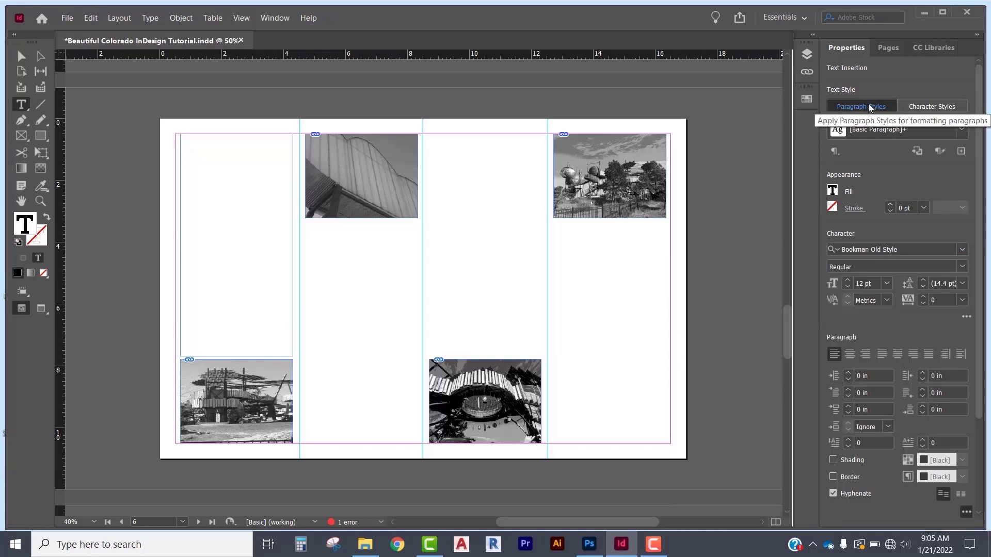
Enter several lines of random filler characters in the text frame and finish editing it
text(bnekljbbbbbbbaennnnnat'c[)
key(Return)
text(v]l.e)
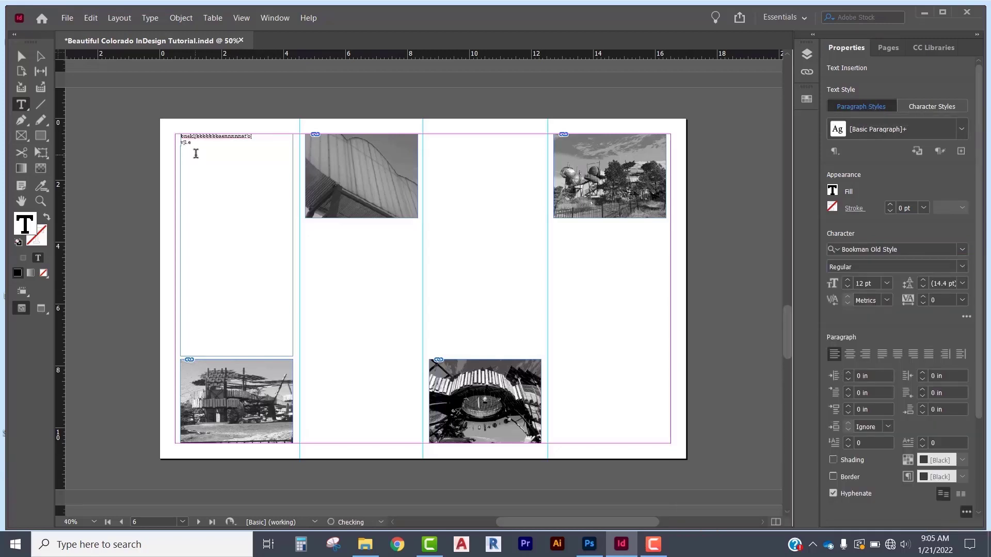
text(eeeeeeeeeeeeeeeeeeeeeeeeeeeeeeeeeeeeeeeeeeeeeeeeeeeeeeeeeeeeeeeeeeeeeeeeeeeeeeeeeeeeeeeprl)
key(Return)
text(gkolfdkahm..n";FGD"::::::::::::::::::::::::::::EDVWE{:ES?"D>R"E:NMHLSDG-F>?XC?|)
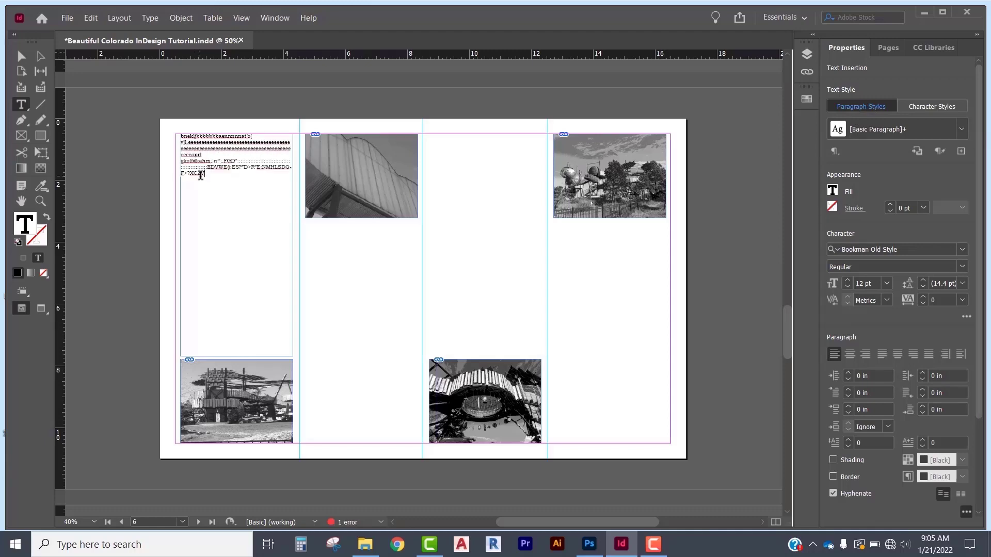
key(ctrl+minus)
key(Escape)
click(253, 314)
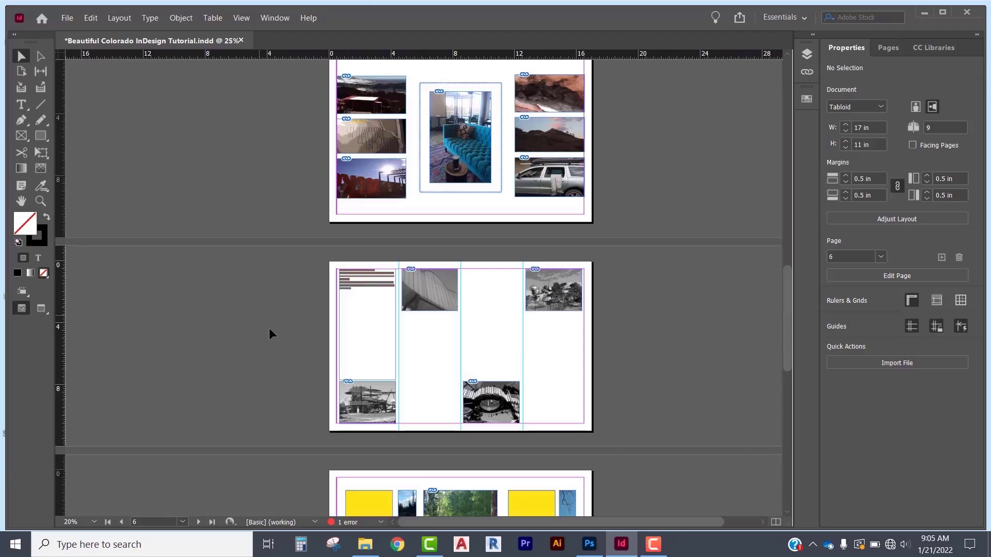
Select all the filler text in the first column and set its leading to 25 pt
key(ctrl+equal)
key(ctrl+equal)
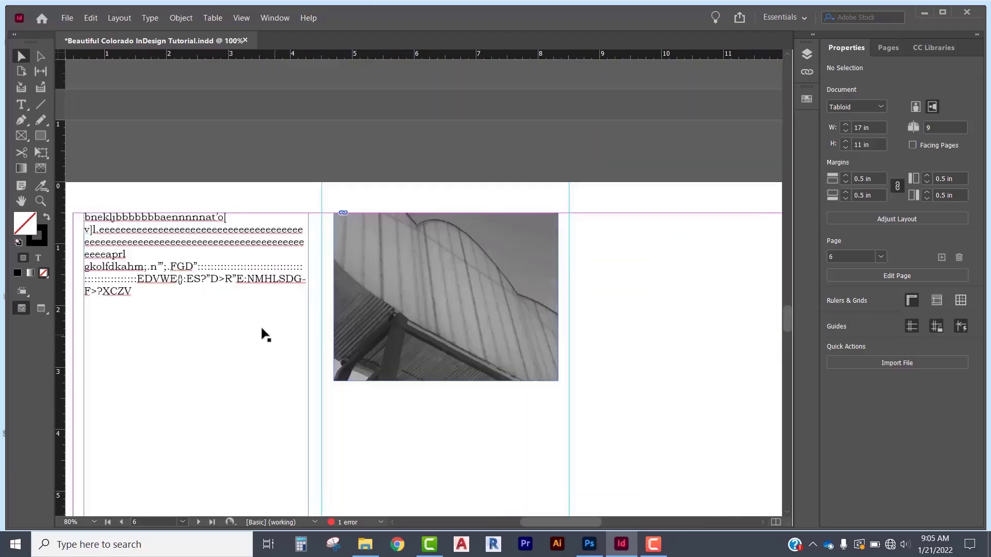
click(307, 303)
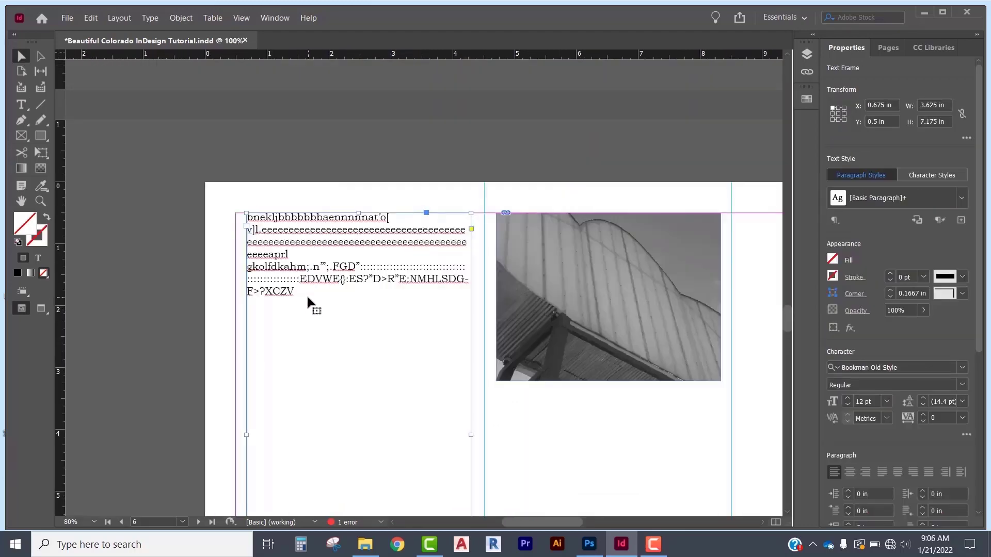
double_click(308, 298)
key(ctrl+a)
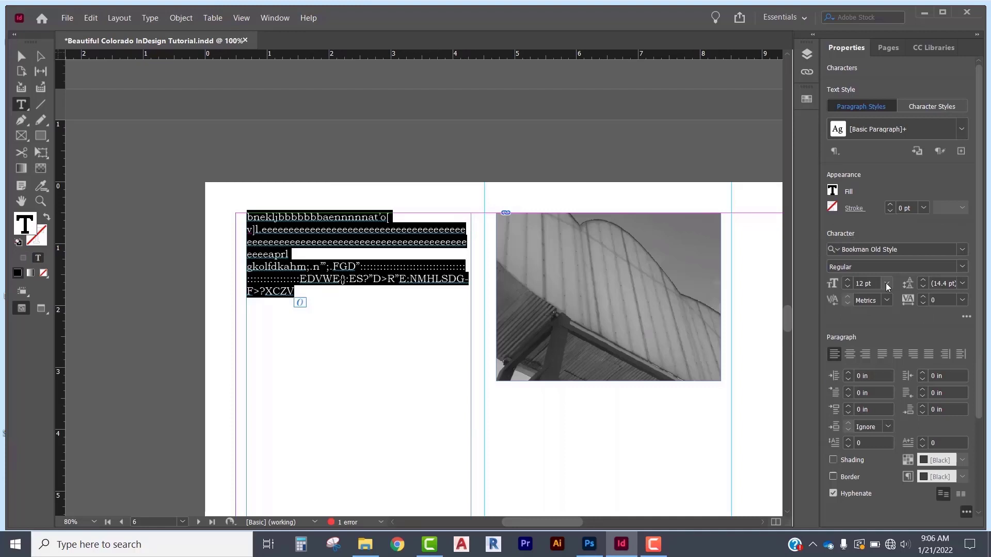
click(923, 281)
shift+click(926, 281)
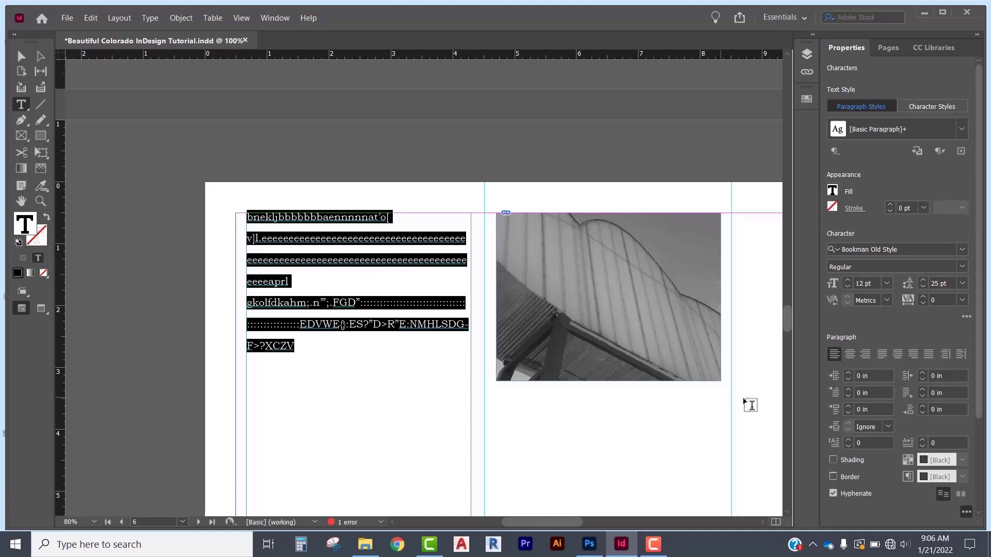
Try loose tracking of 280 and tight tracking of -360 on the filler text, and reset the tracking to 0
shift+click(923, 297)
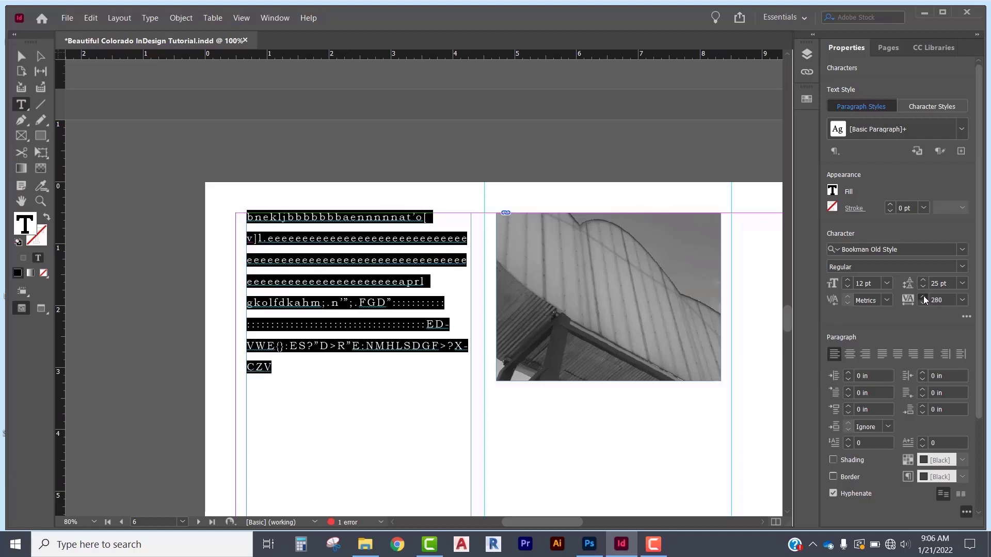
shift+click(923, 303)
shift+click(924, 304)
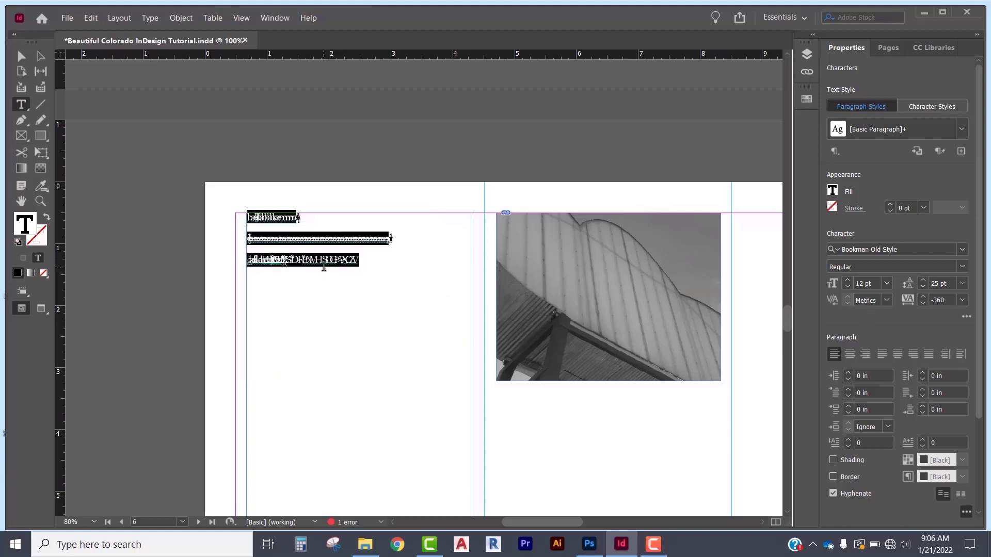
click(954, 299)
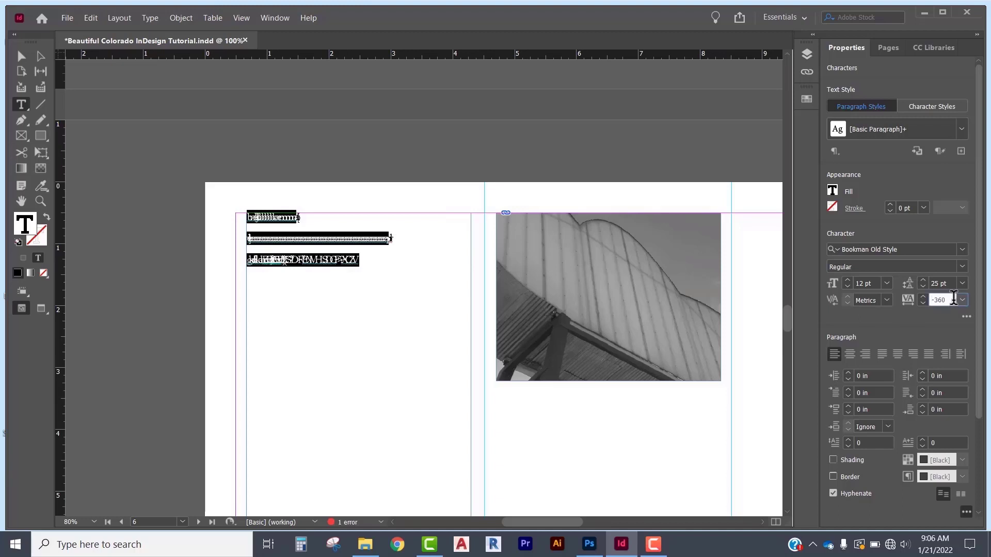
drag(954, 299, 895, 310)
text(0)
key(Return)
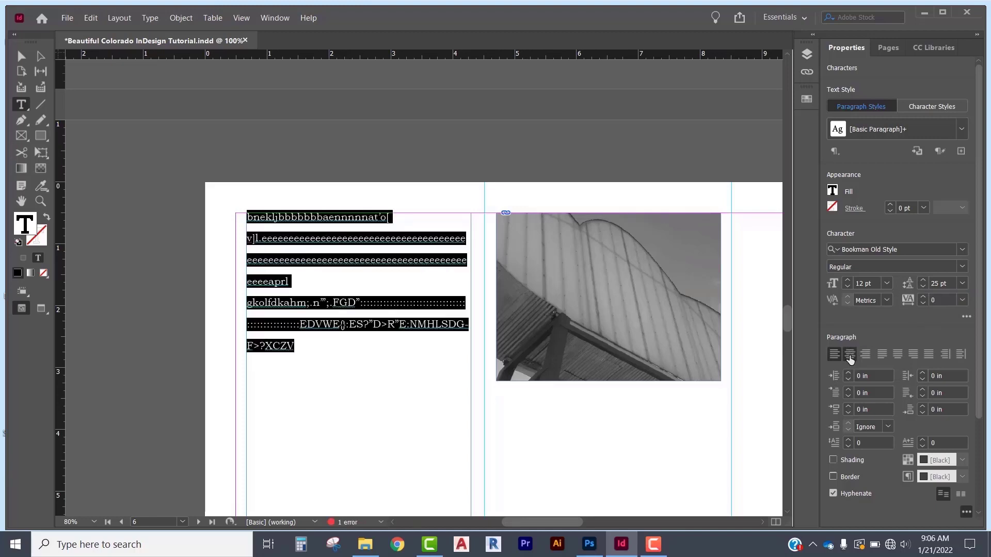
Justify the filler text with the last line aligned left and set the first paragraph's left indent to 1 in
click(850, 355)
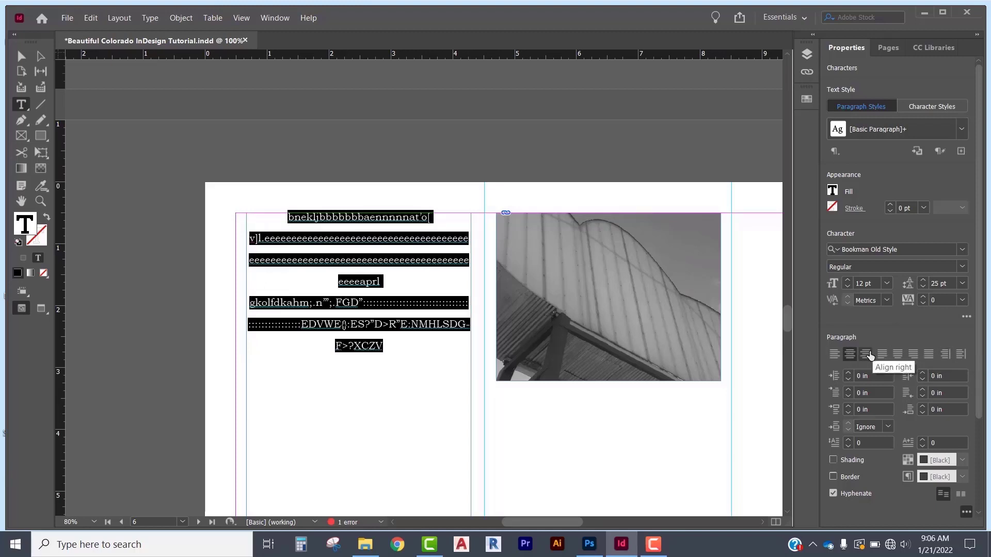
key(ctrl+z)
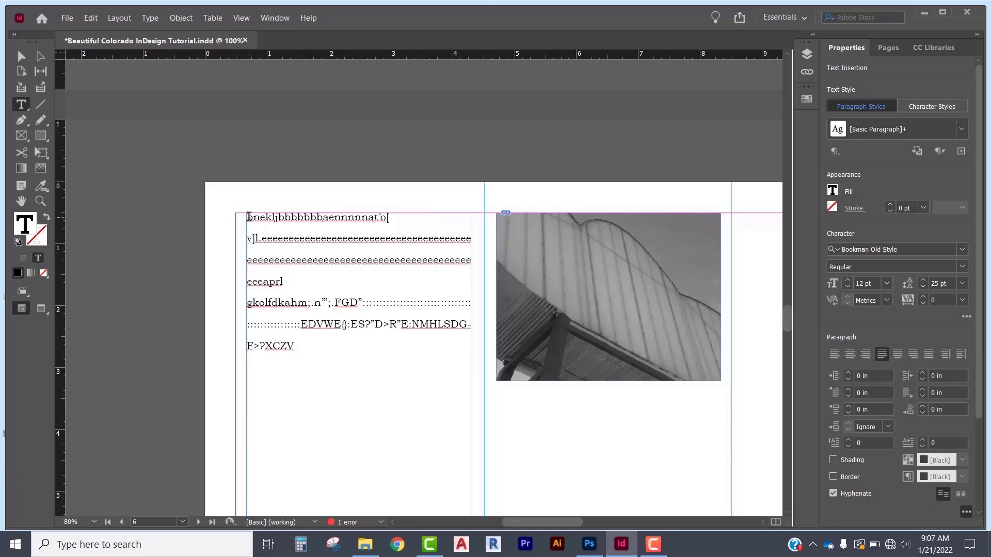
click(834, 381)
text(1)
key(Return)
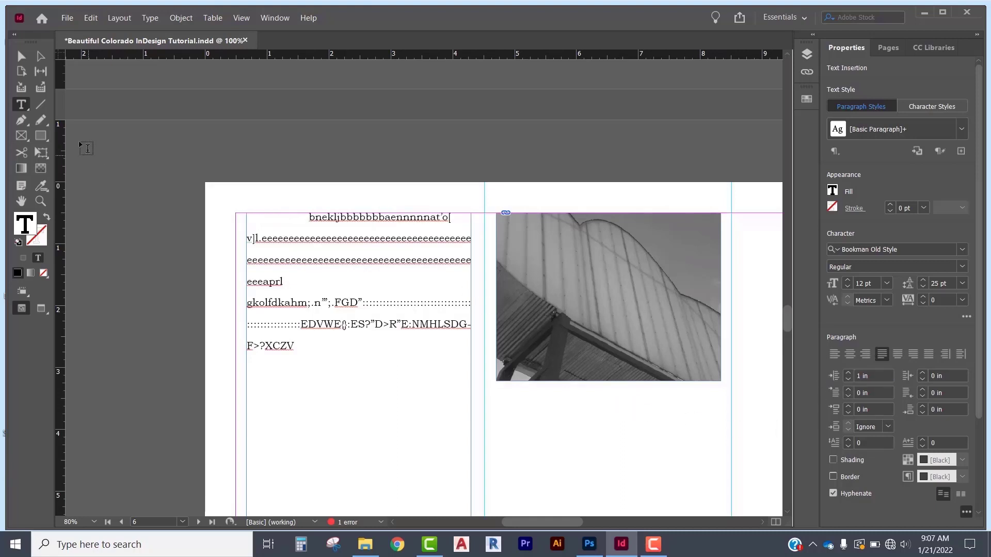
click(25, 54)
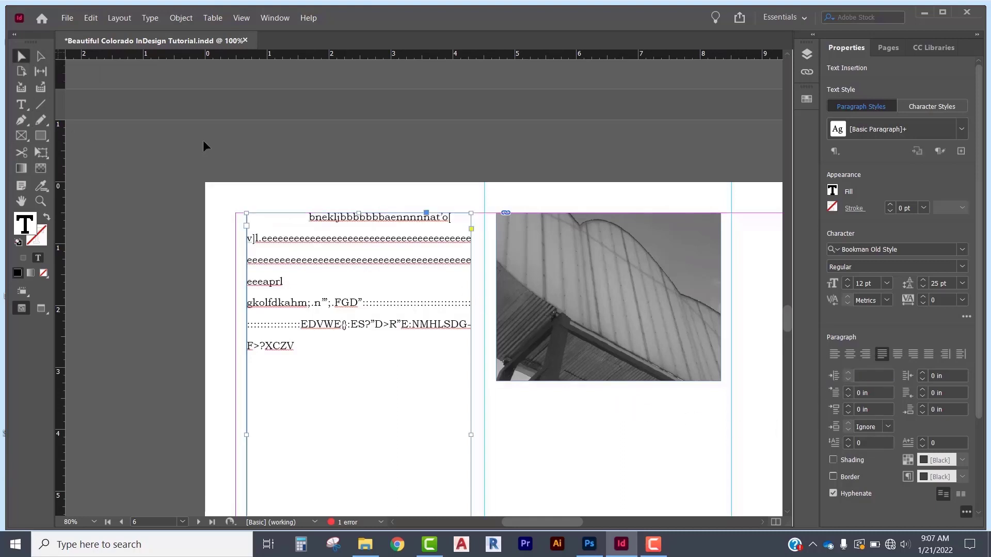
Create a small separate text frame with a 24 pt letter T and place it just before the indented first line
click(21, 104)
drag(248, 189, 305, 230)
click(886, 284)
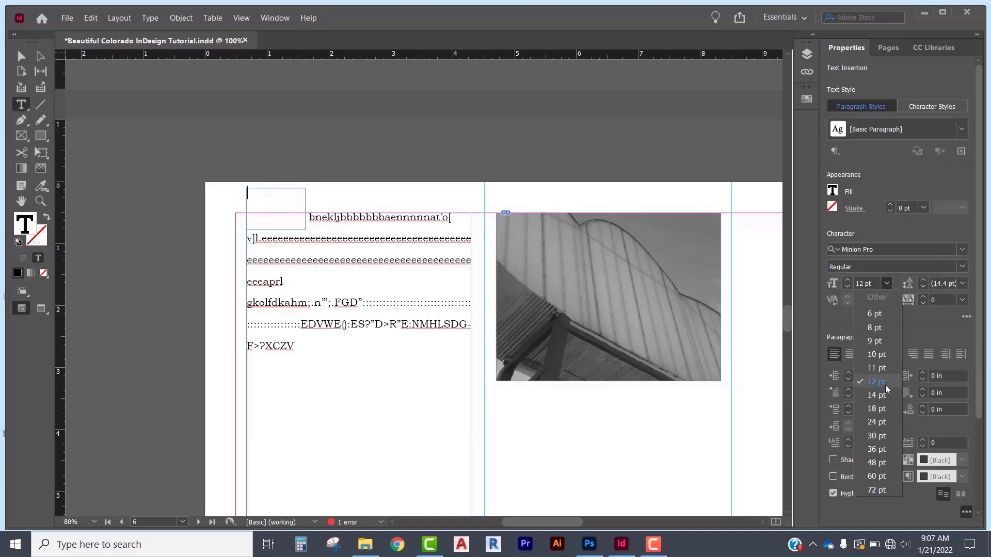
click(880, 423)
drag(254, 198, 298, 216)
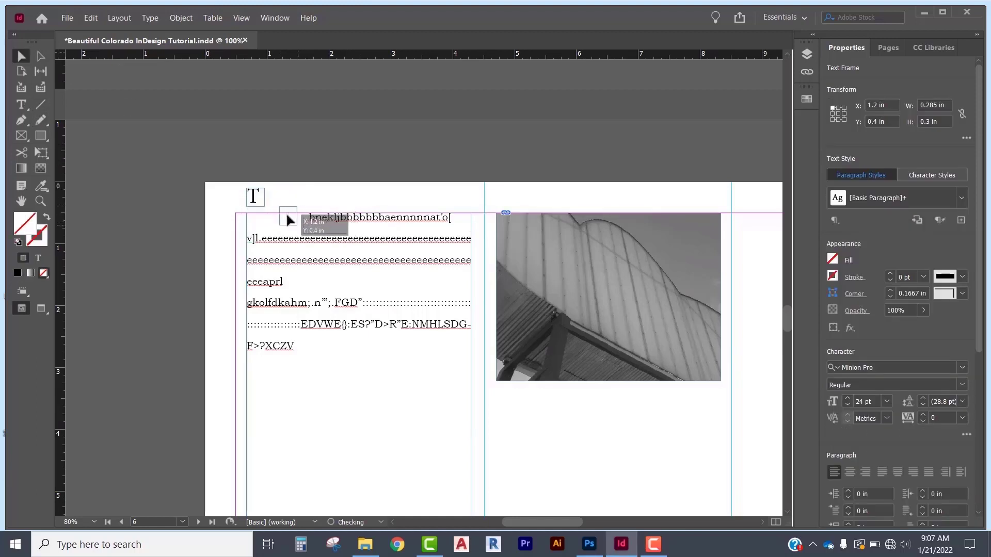
click(155, 173)
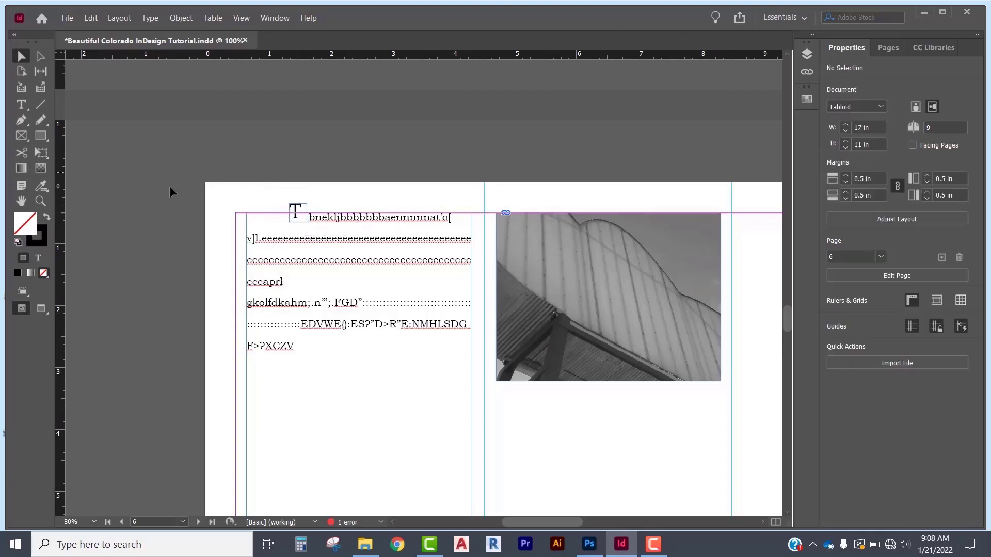
Shrink the T's frame to about 0.22 by 0.21 in to demonstrate overset text, and enlarge it again
drag(307, 222, 303, 216)
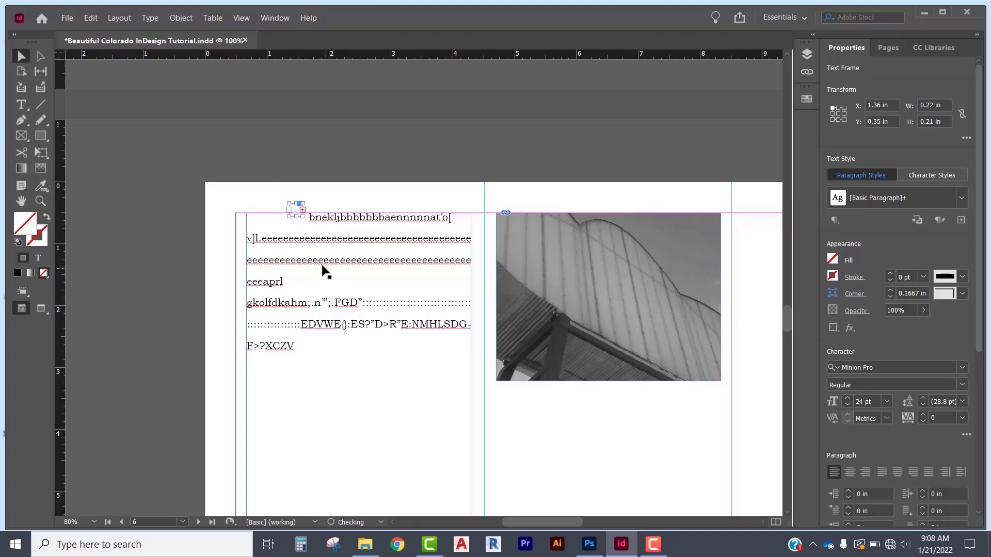
click(303, 213)
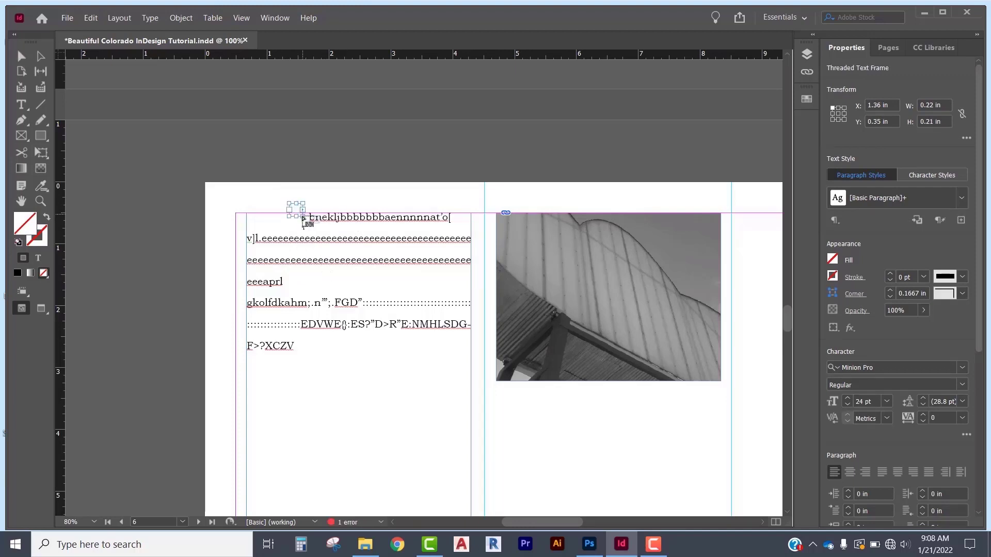
key(Escape)
mouse_move(305, 216)
mouse_down()
mouse_move(327, 235)
mouse_move(308, 223)
mouse_up()
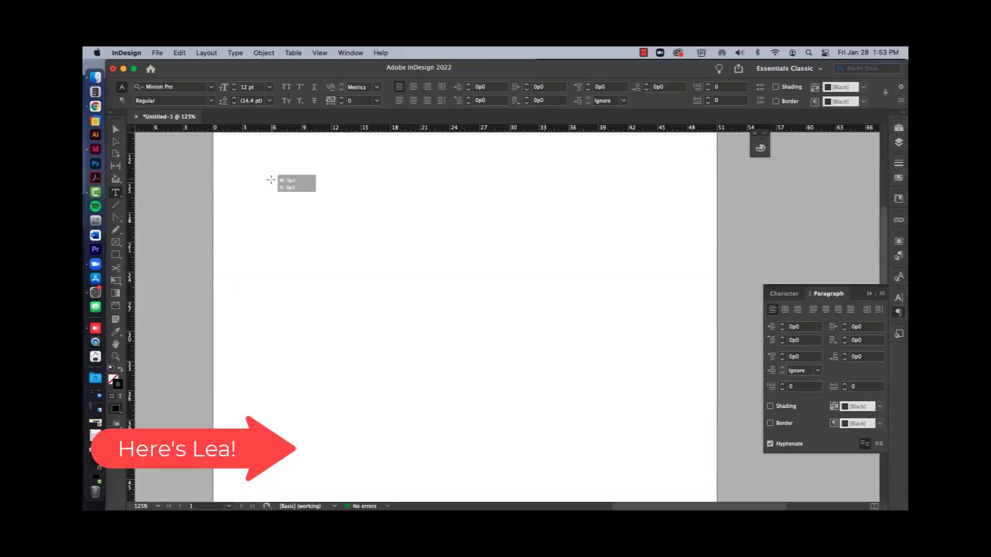
Draw a text frame about 28 picas wide on the blank page of the untitled document and fill it with placeholder text
drag(271, 179, 552, 453)
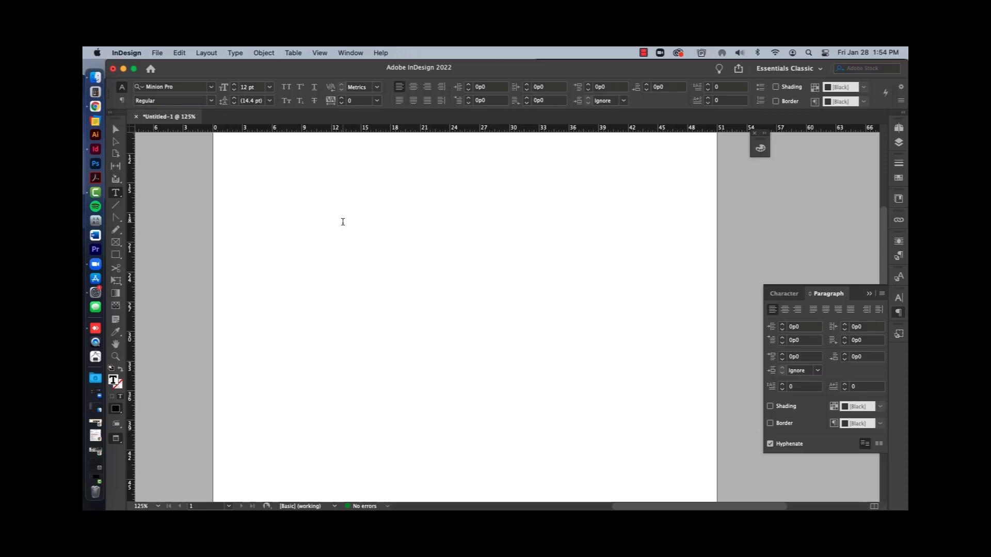
right_click(300, 176)
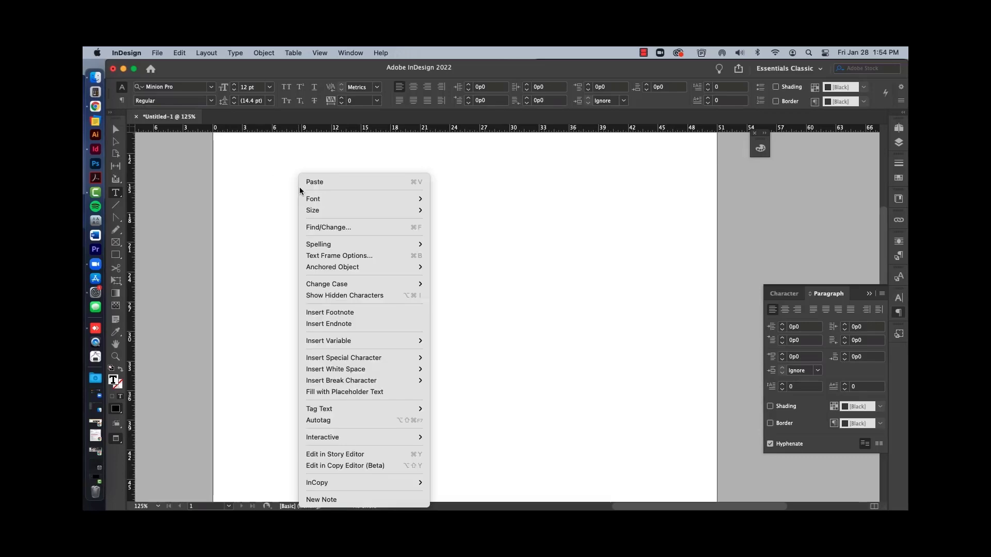
click(346, 392)
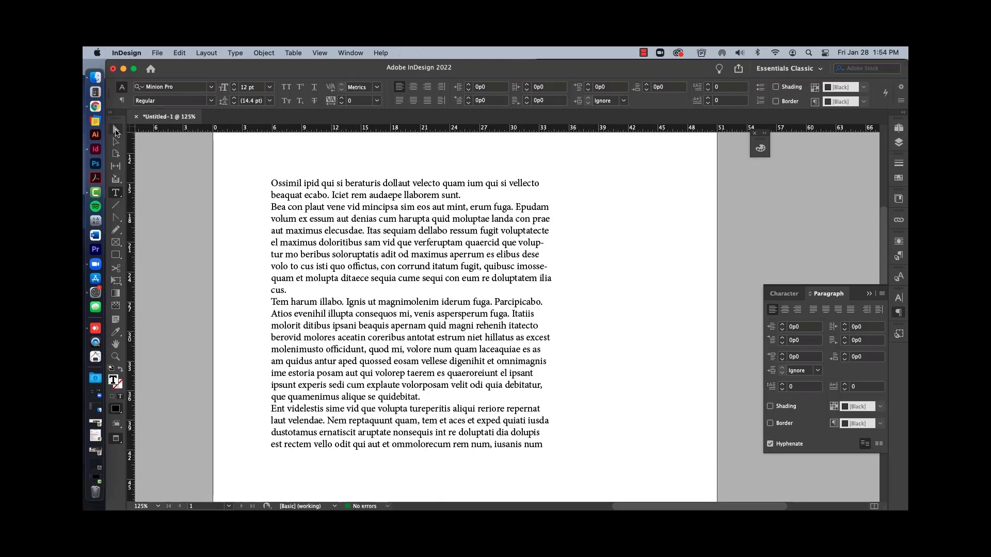
Merge the first two placeholder paragraphs by deleting the break between them, and select the whole merged paragraph
click(115, 129)
double_click(292, 275)
drag(287, 290, 228, 171)
click(302, 211)
key(BackSpace)
triple_click(272, 208)
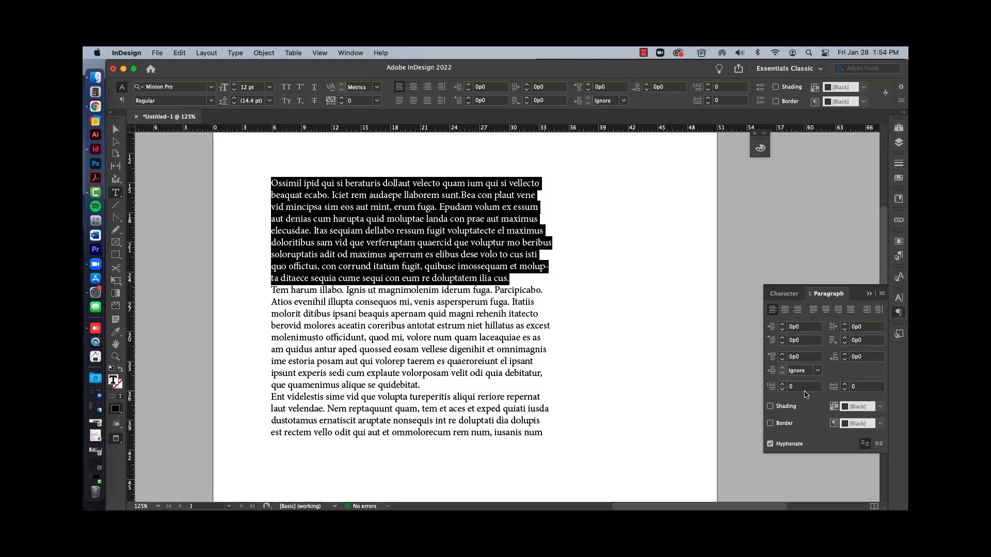
Give the selected first paragraph a drop cap three lines high
click(782, 385)
click(782, 385)
click(782, 385)
click(782, 385)
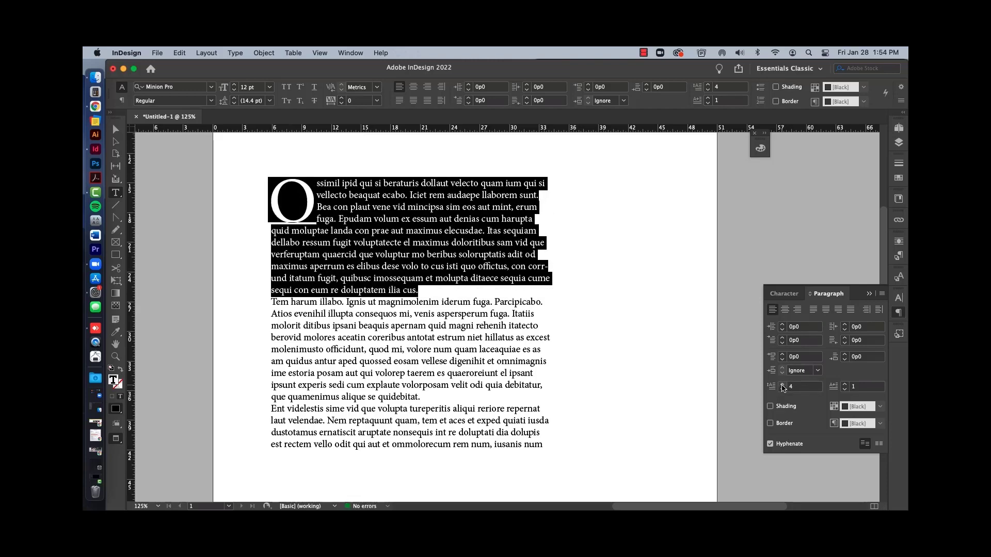
click(782, 384)
click(782, 390)
click(781, 390)
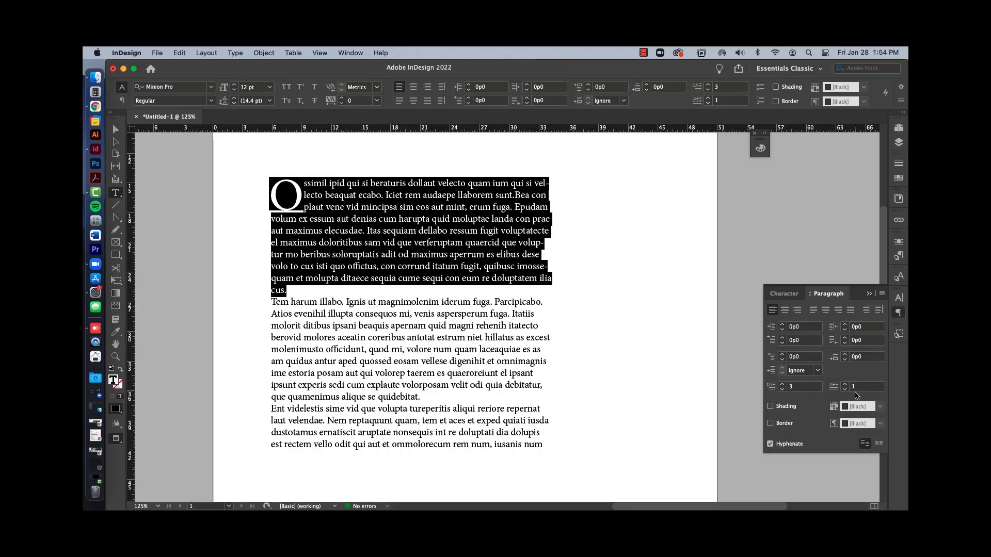
Try extending the drop cap to seven characters, return it to one character, and reselect the first paragraph
click(844, 384)
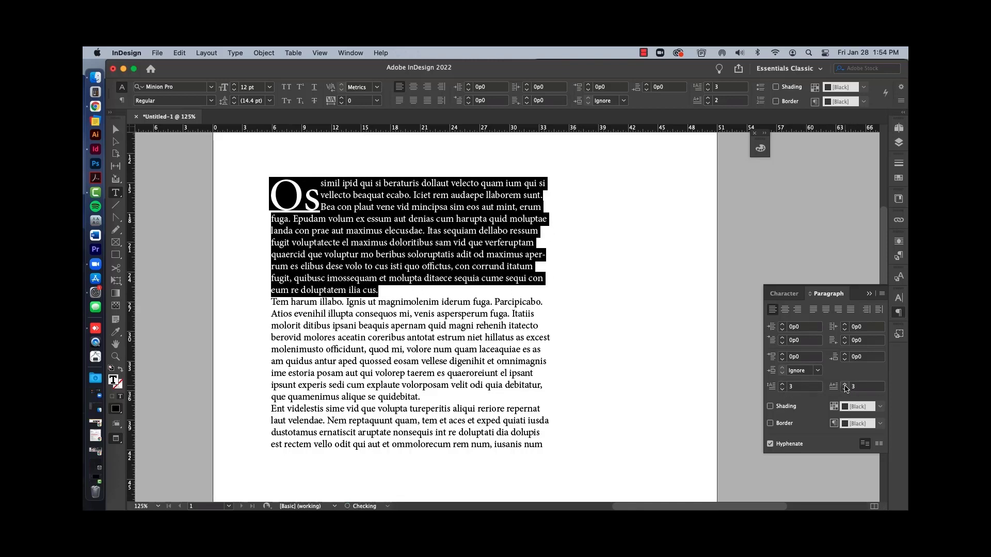
click(845, 385)
click(845, 385)
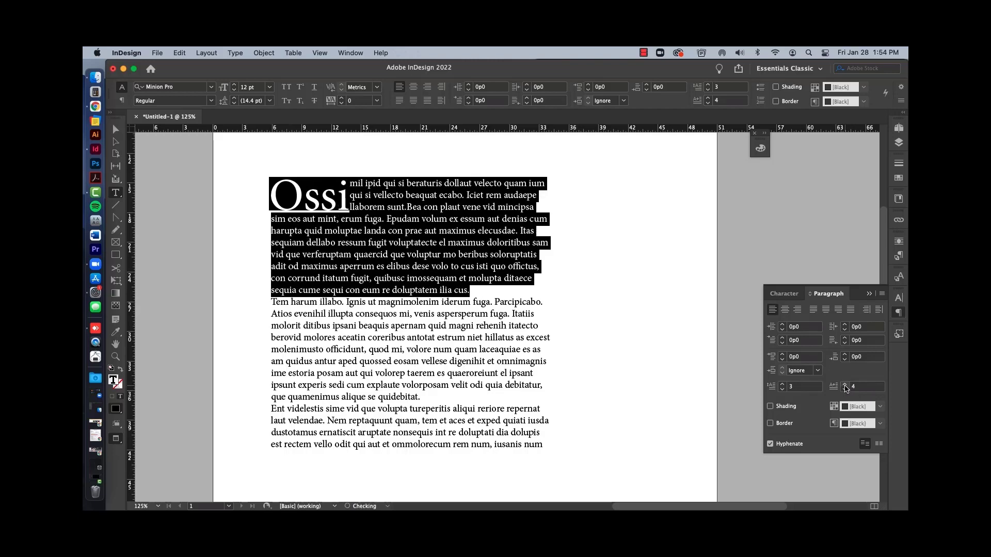
click(845, 385)
click(845, 385)
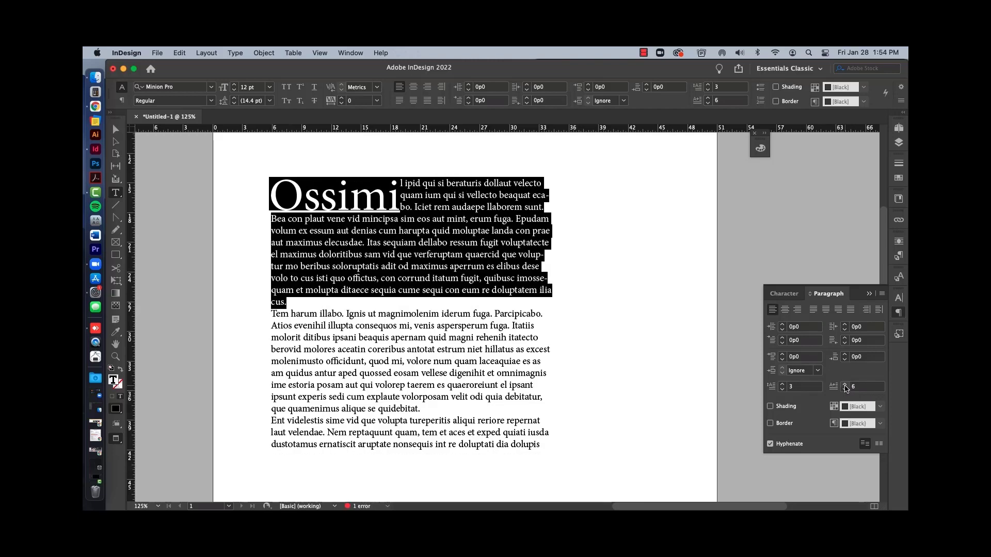
click(845, 385)
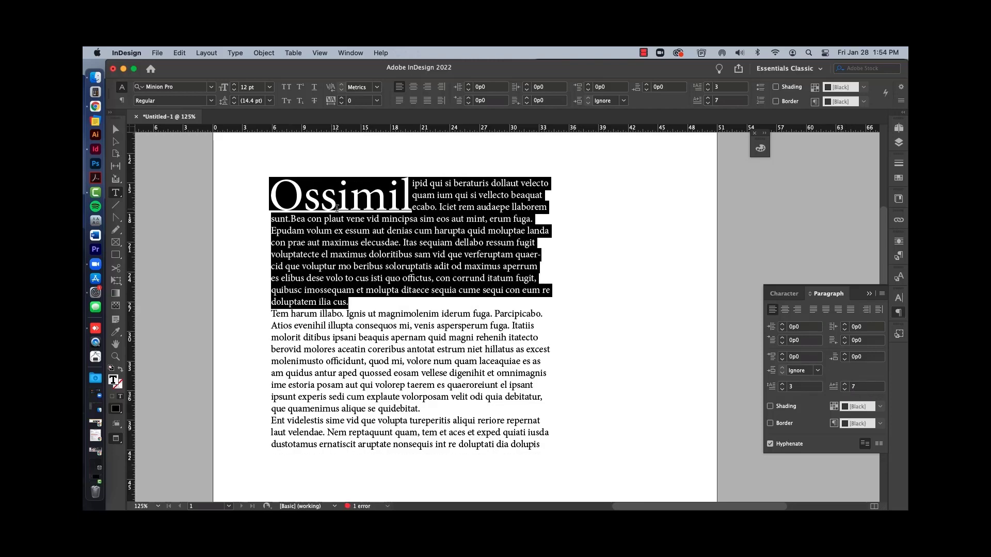
click(404, 313)
drag(348, 298, 250, 201)
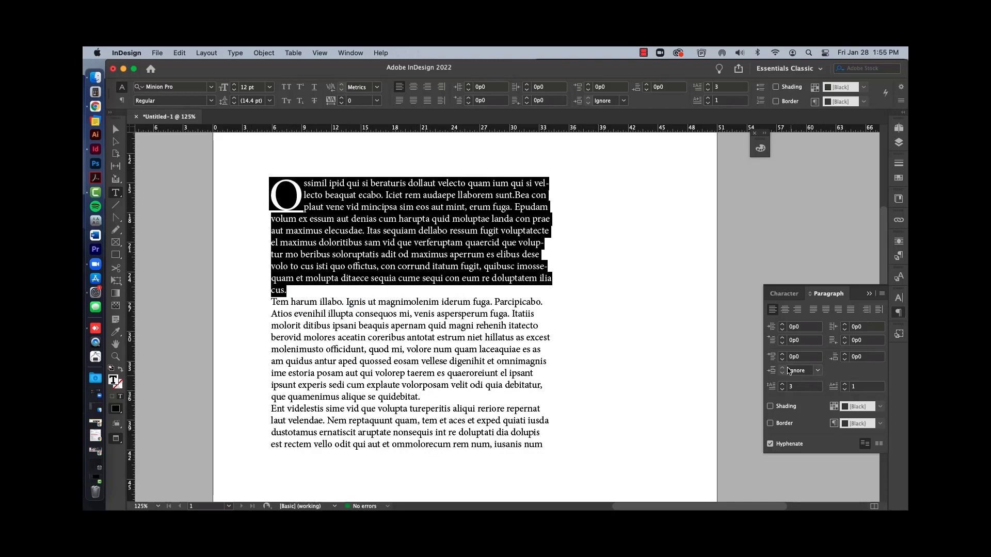
Set the drop-cap paragraph's first line left indent to 0p2 and its space before to 0p2
click(782, 339)
click(782, 338)
click(783, 338)
click(782, 338)
click(783, 345)
click(783, 345)
click(784, 345)
click(784, 346)
click(784, 346)
click(784, 346)
click(784, 346)
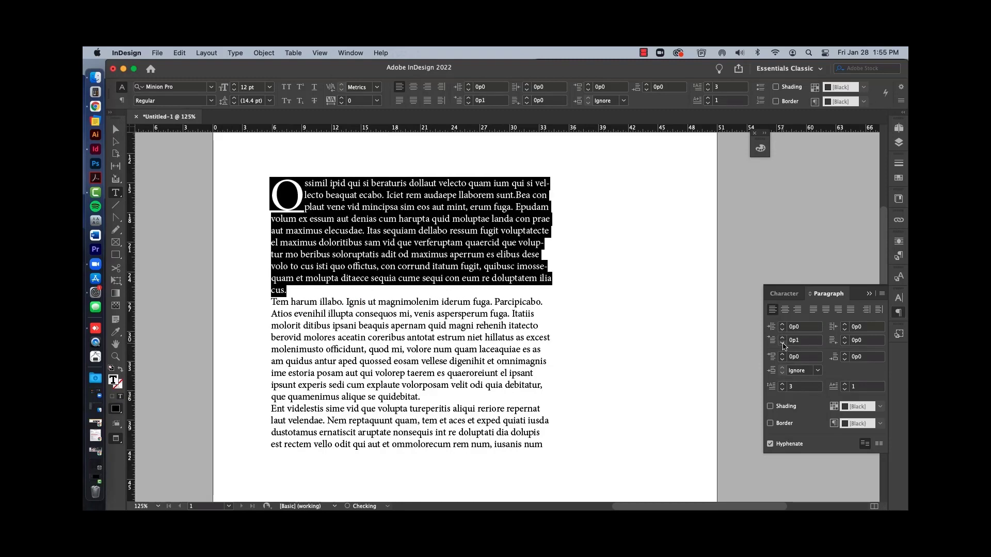
click(783, 338)
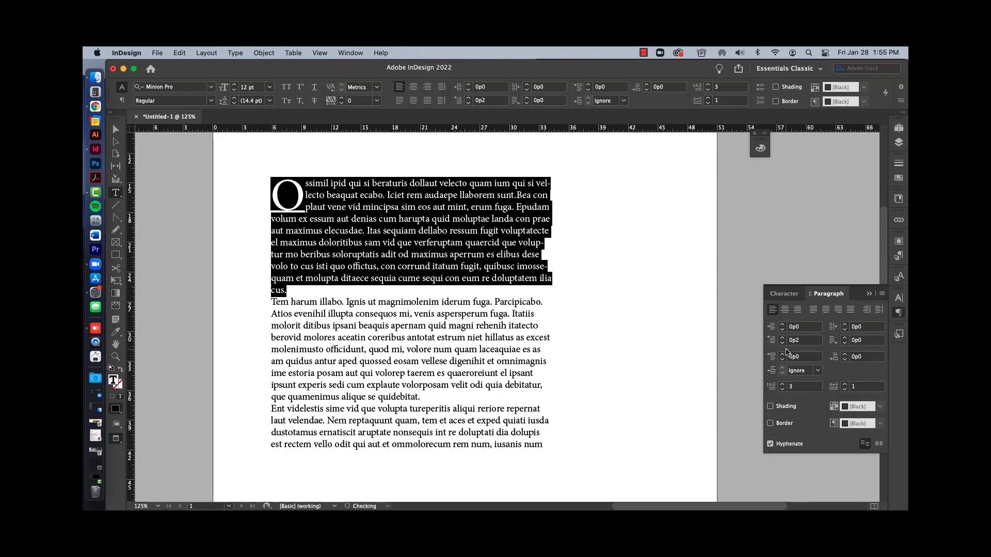
click(783, 355)
click(783, 355)
Insert a tab before the drop cap letter O and set the paragraph's drop cap to two characters
click(274, 195)
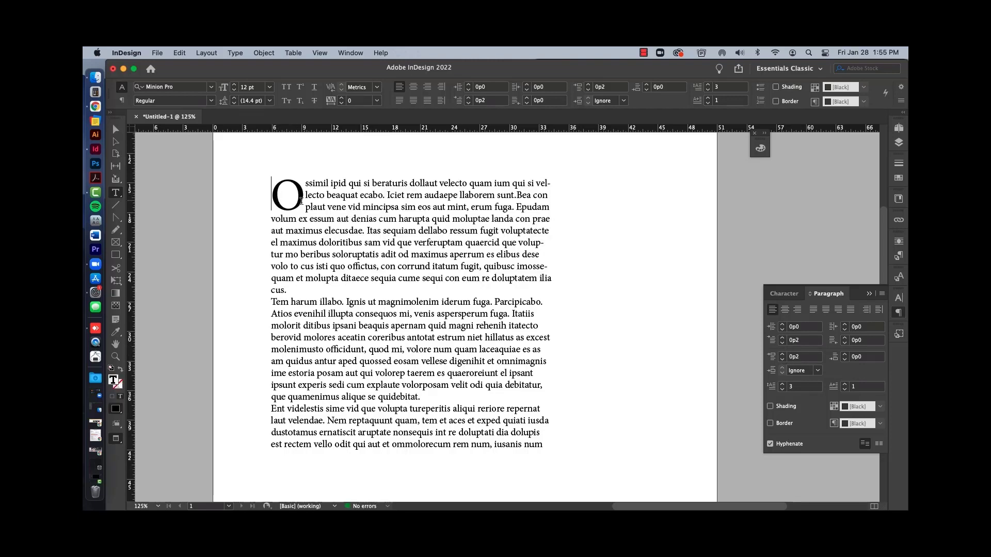
key(Tab)
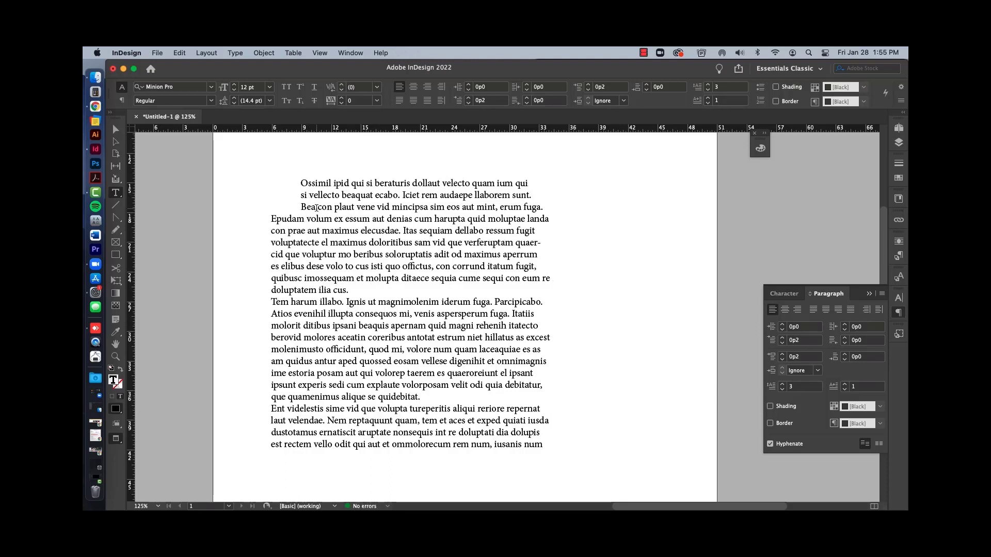
triple_click(353, 281)
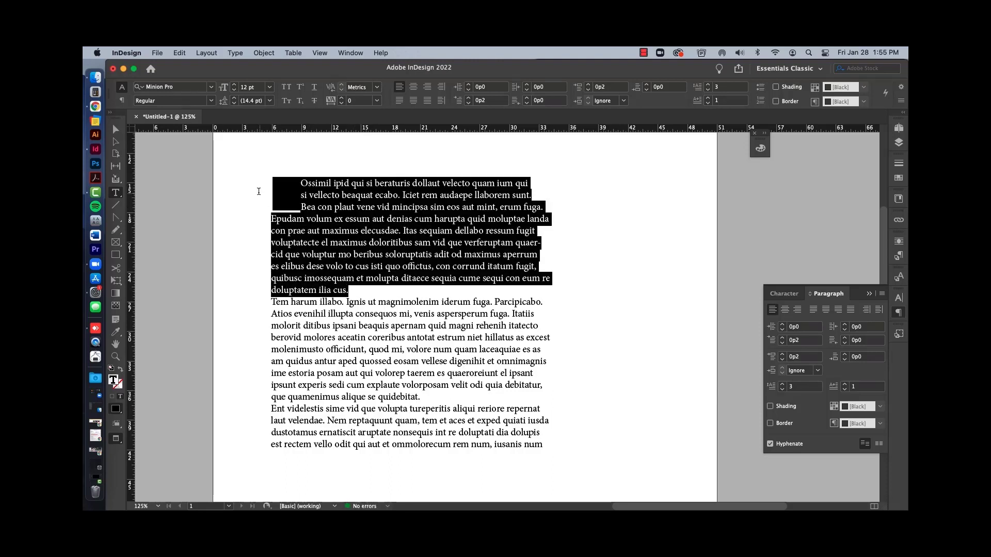
click(844, 385)
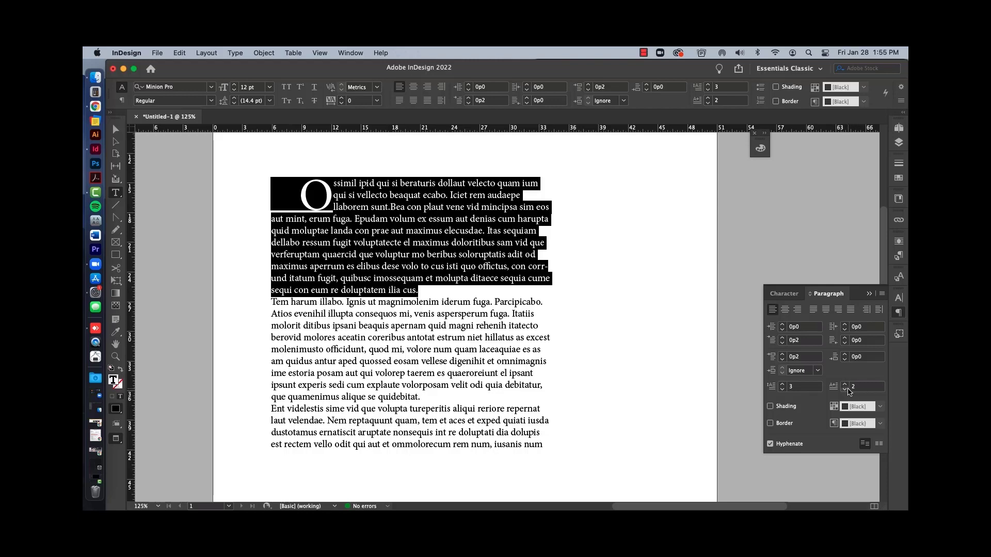
click(406, 231)
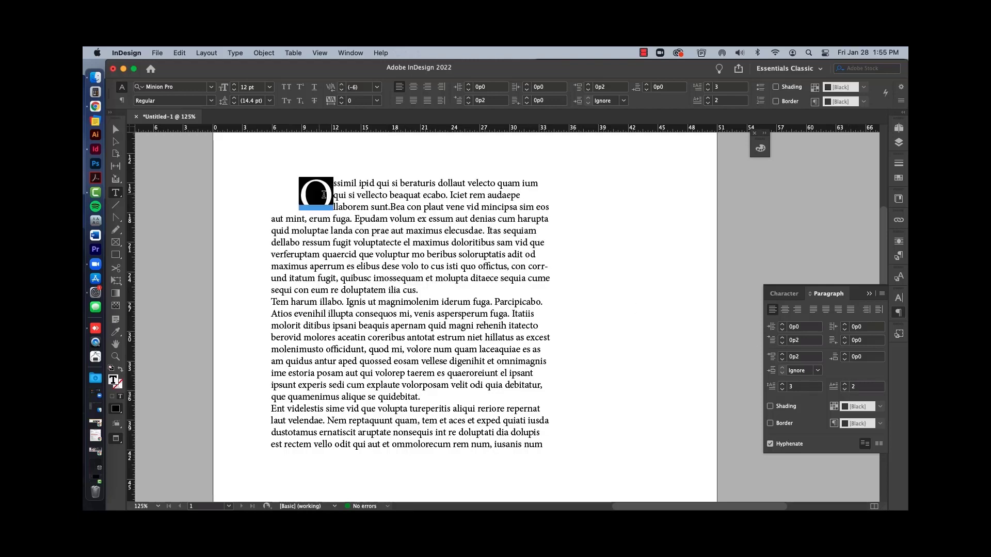
Select only the drop cap letter O and change its font to Phosphate
drag(427, 290, 314, 196)
click(325, 189)
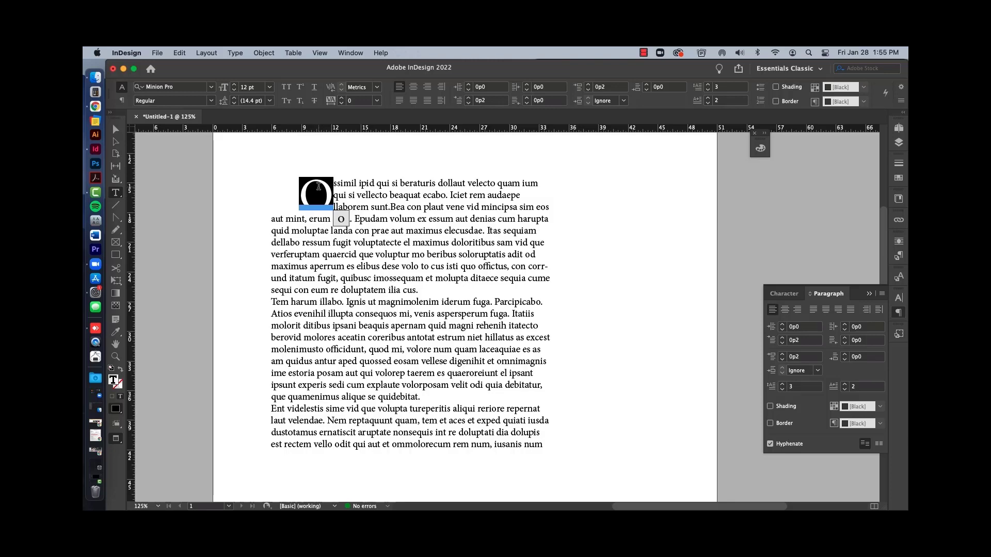
click(211, 87)
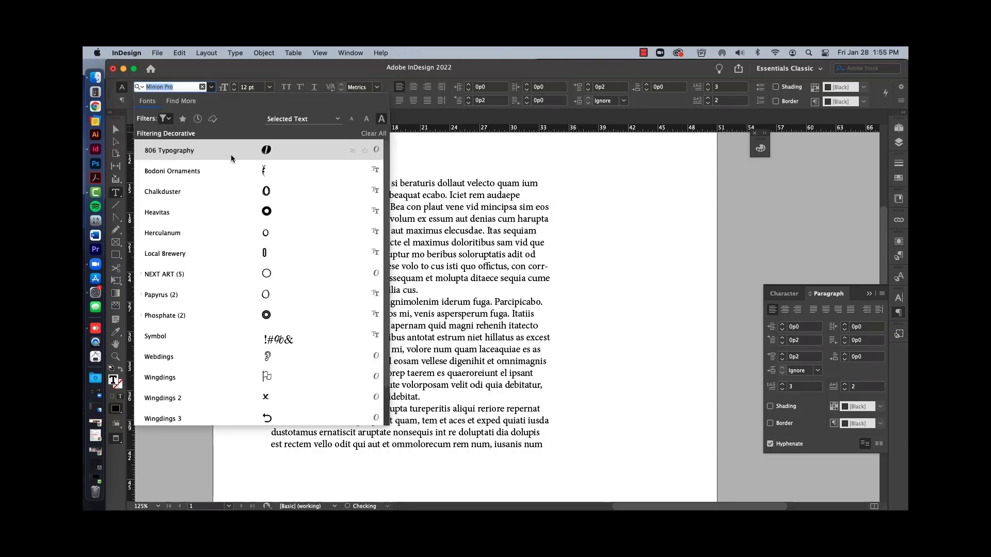
click(249, 315)
click(401, 254)
Set the kerning between the drop cap O and the adjoining text to 80
click(316, 194)
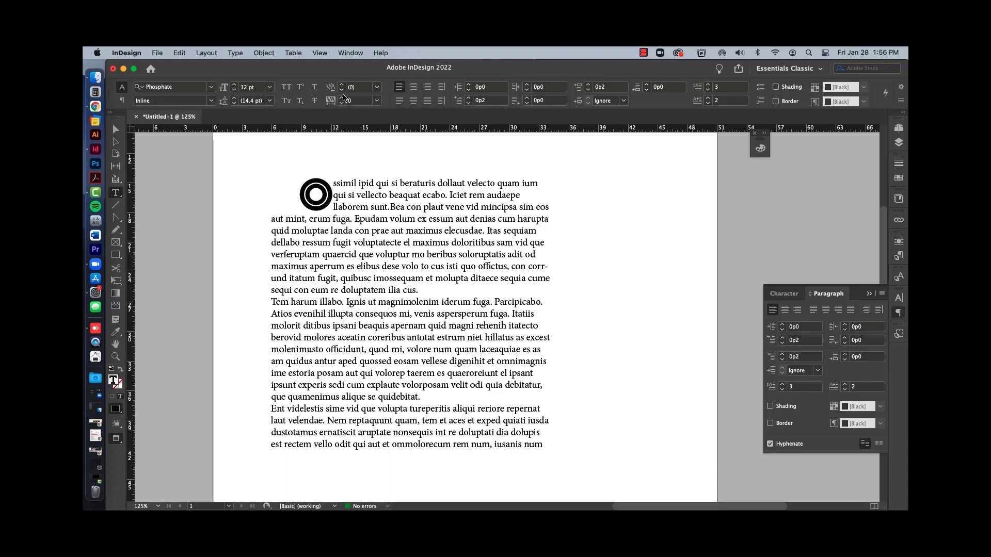
click(341, 85)
click(341, 84)
click(341, 85)
click(342, 84)
click(341, 85)
click(342, 85)
click(341, 85)
click(341, 84)
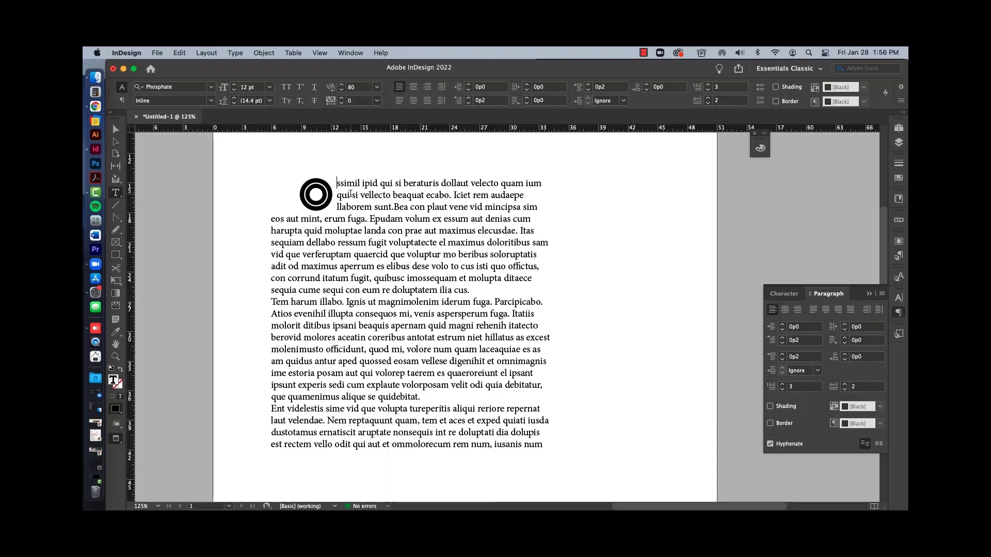
drag(337, 184, 539, 207)
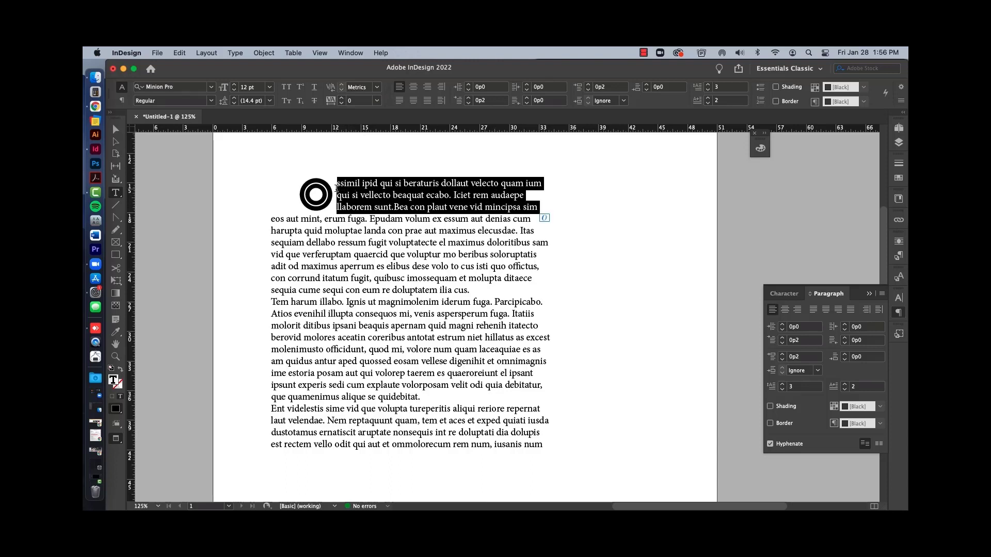
click(320, 191)
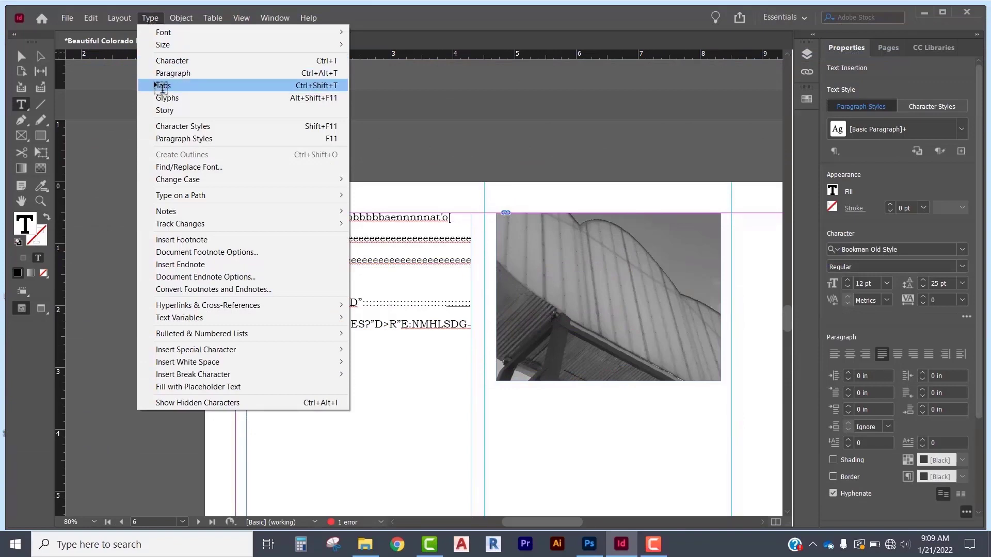
Create a new paragraph style named Copy Heavy in the Beautiful Colorado document
mouse_move(167, 196)
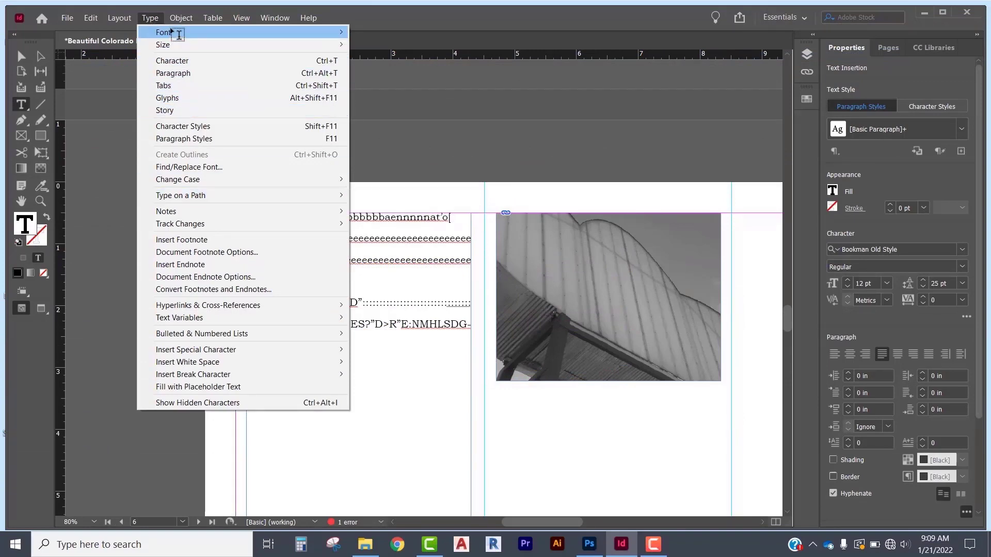
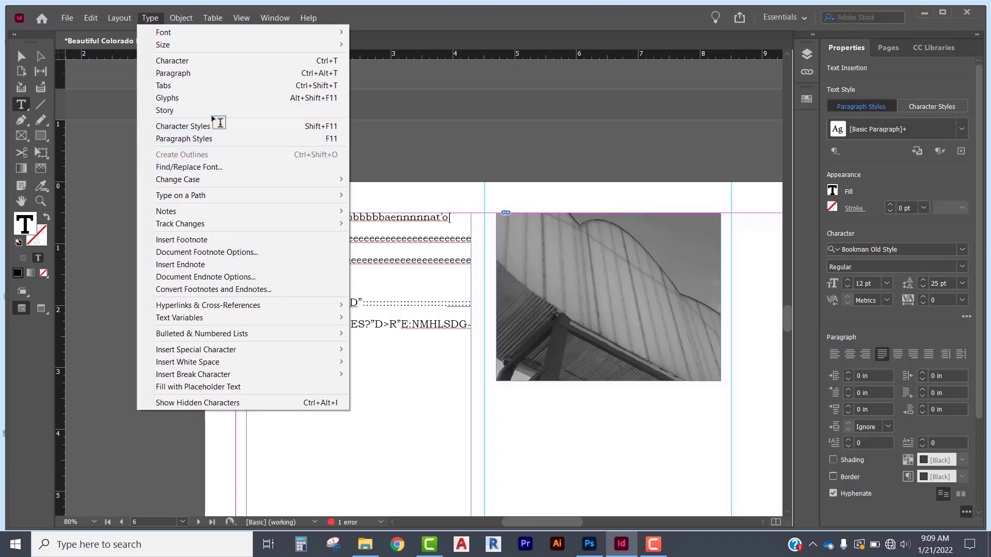
click(961, 151)
text(Copy Heavy)
Open the Copy Heavy style options and review bullets and numbering, keep options, advanced character formats, and indents and spacing
right_click(818, 155)
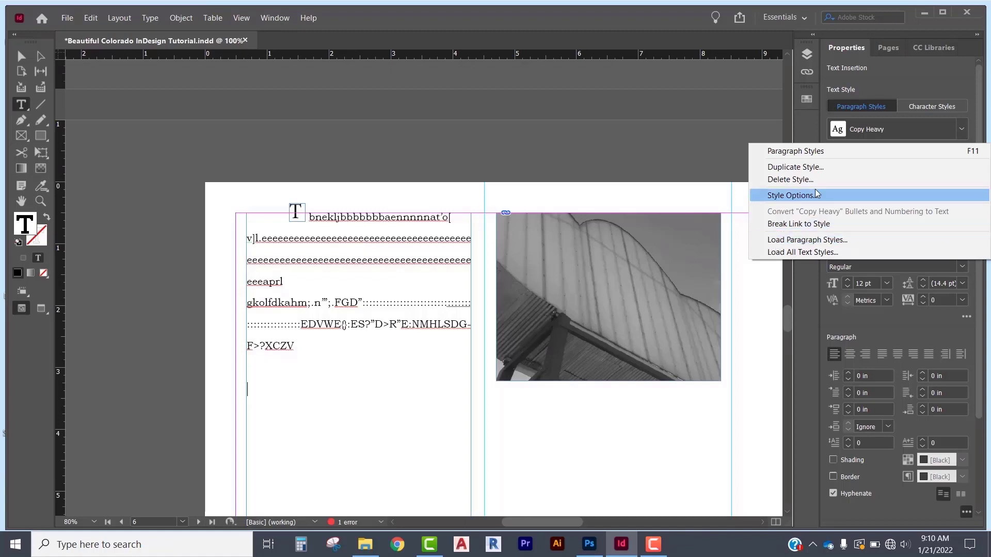
click(793, 201)
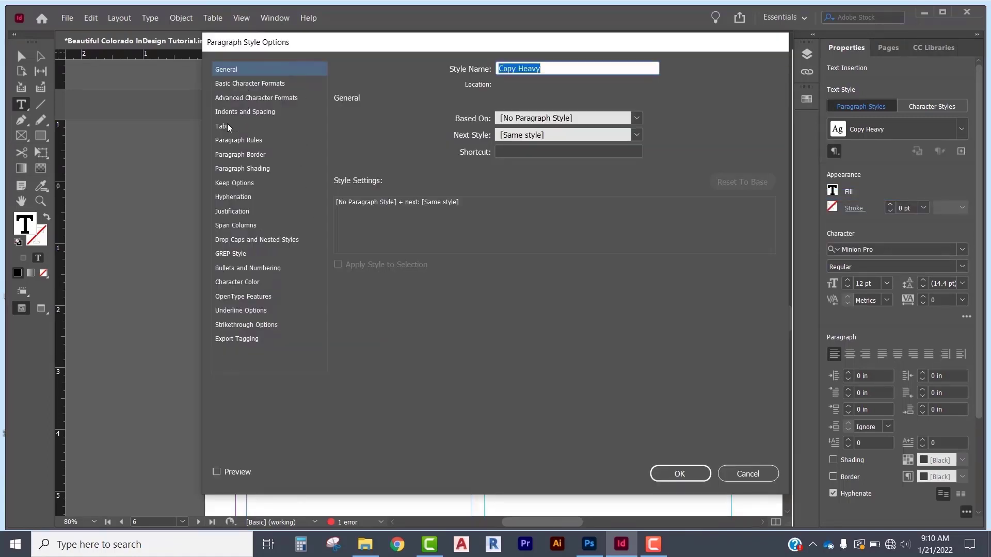
click(289, 268)
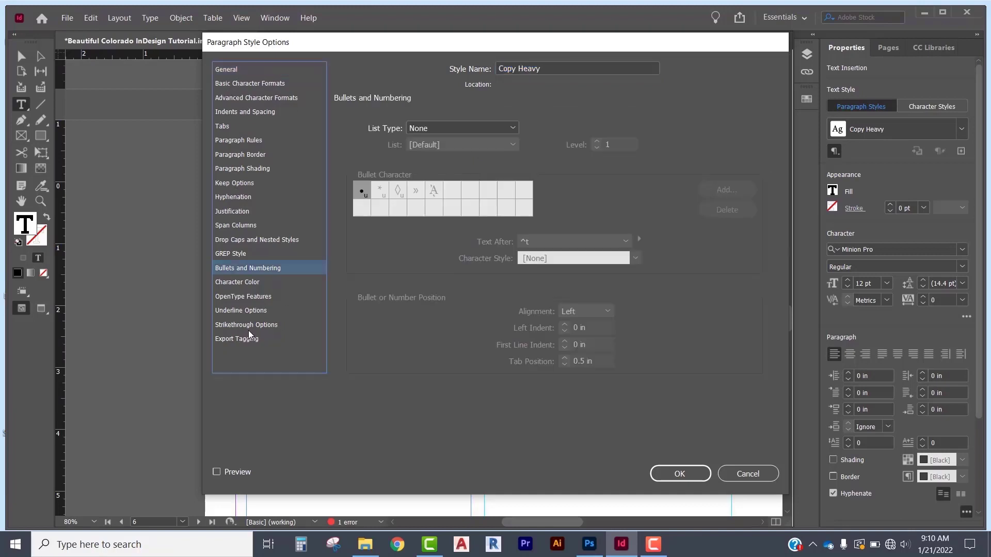
click(247, 182)
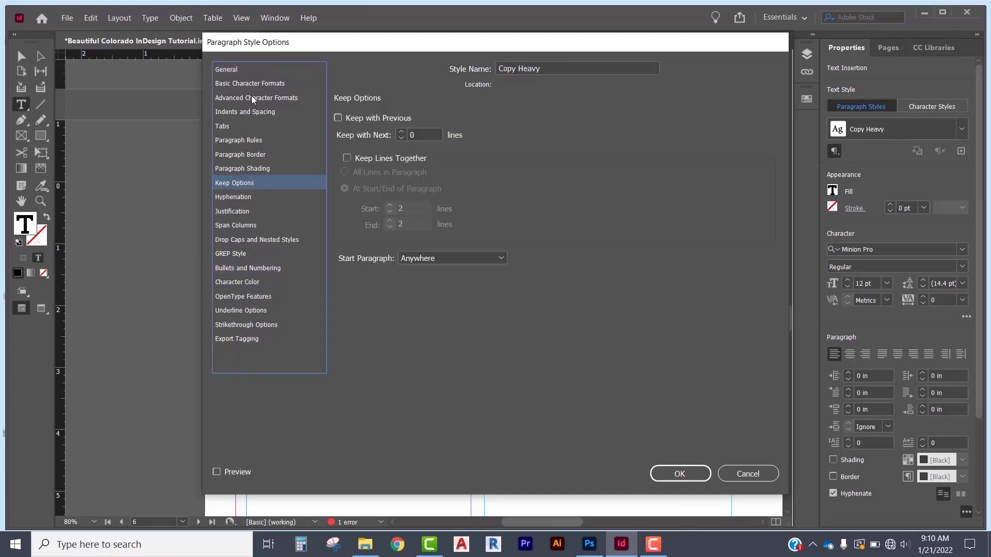
click(253, 98)
click(248, 113)
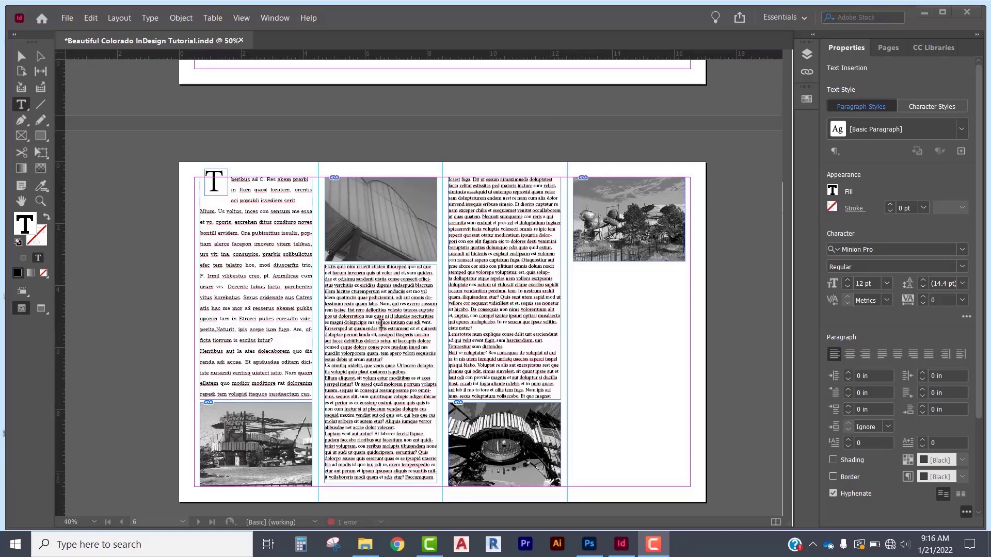
Draw a text frame filling the space below the photo in the fourth column and fill it with placeholder text
click(151, 19)
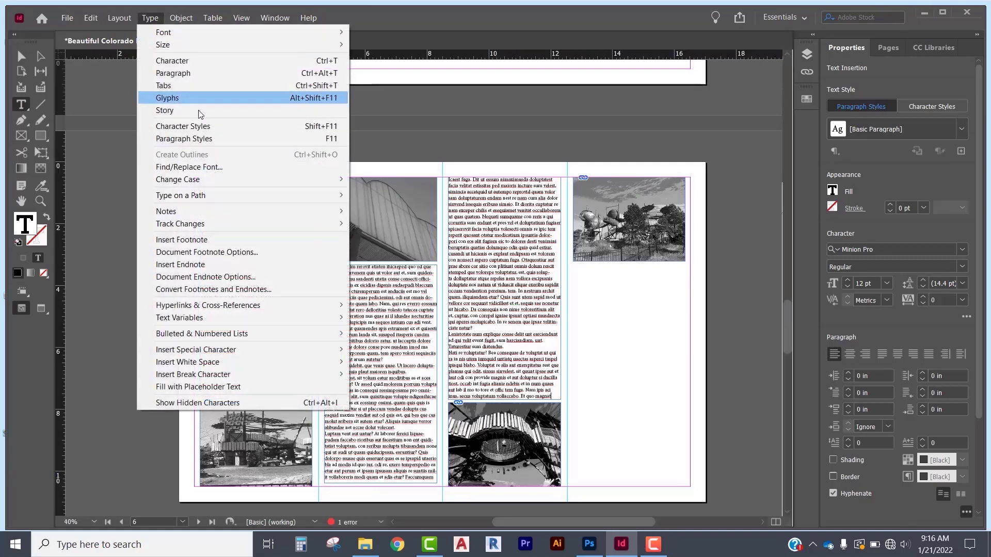
mouse_move(240, 197)
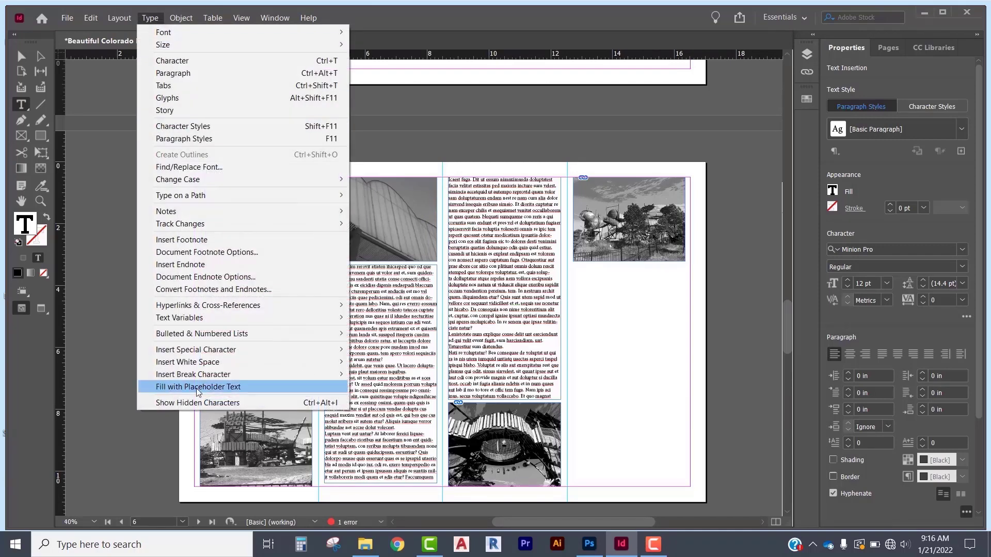
click(581, 272)
drag(574, 266, 683, 484)
drag(687, 484, 686, 484)
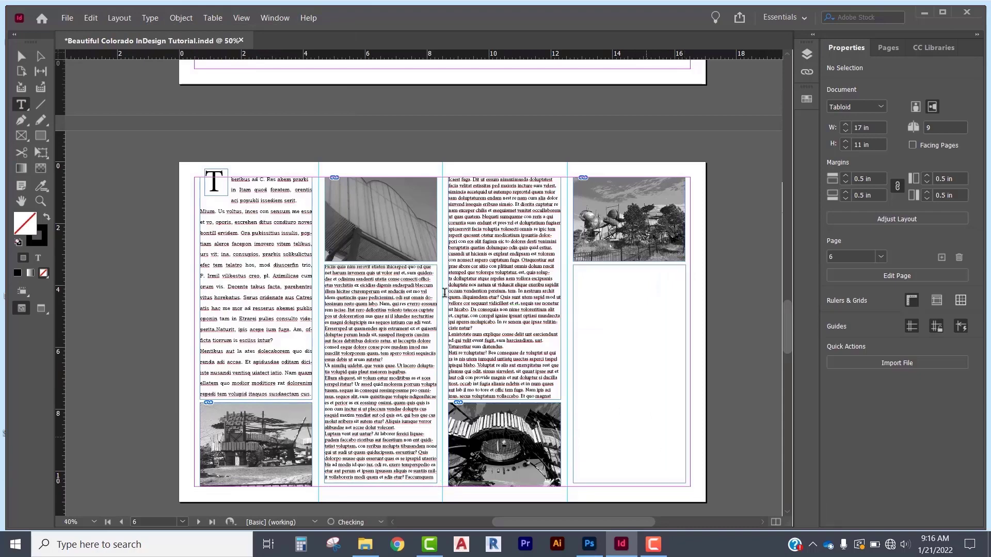
click(151, 17)
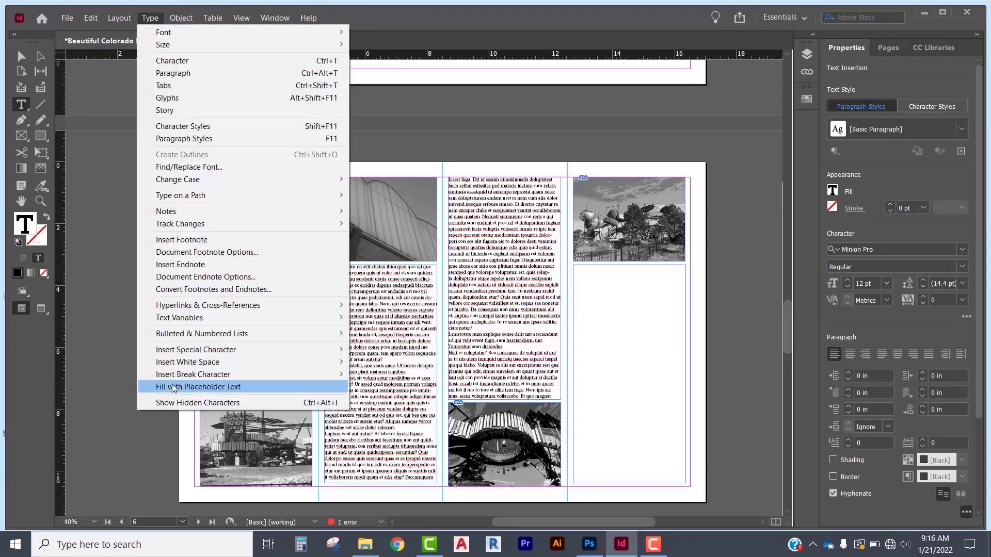
click(198, 386)
Select several lines of the first column's body text below the indented opening and apply the Copy Heavy paragraph style
click(269, 278)
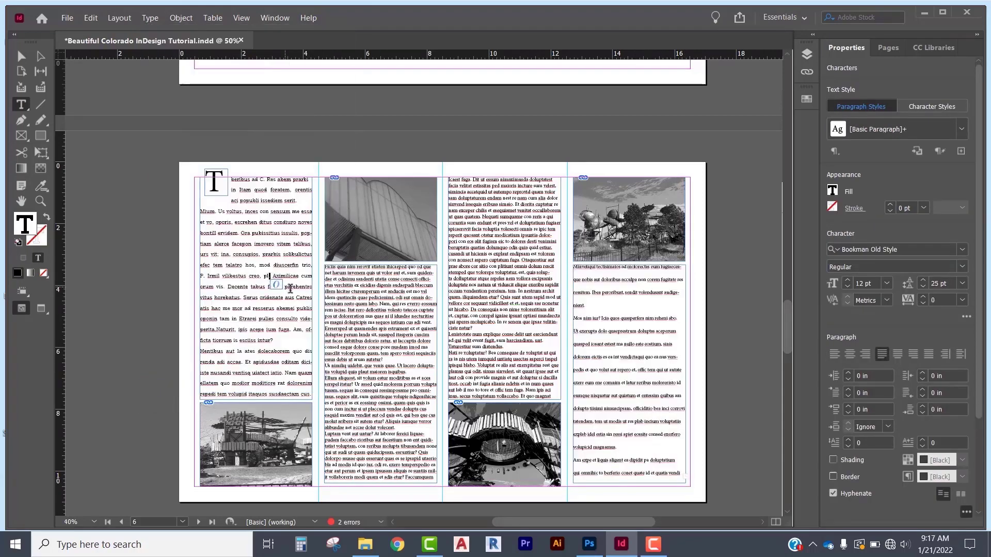
drag(295, 299, 207, 233)
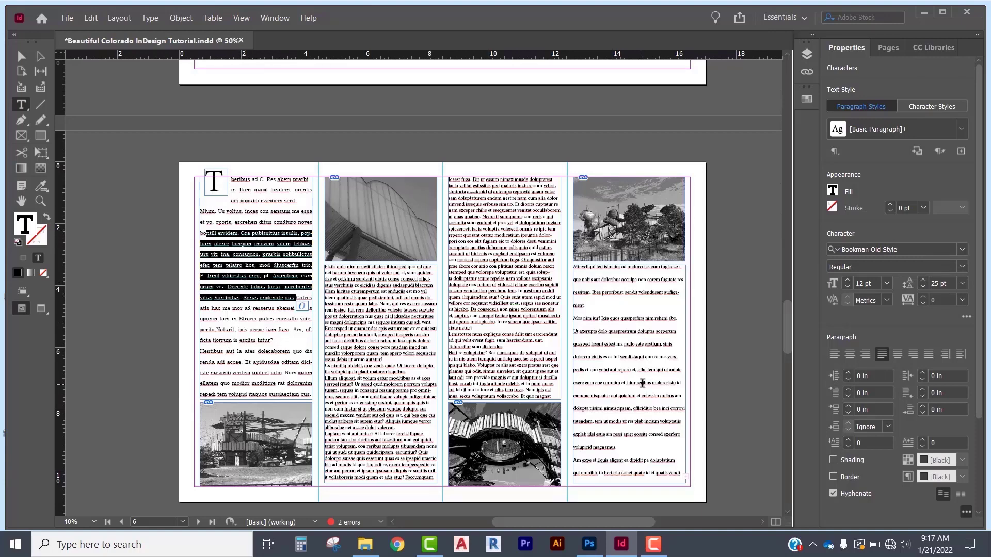
click(878, 129)
click(961, 129)
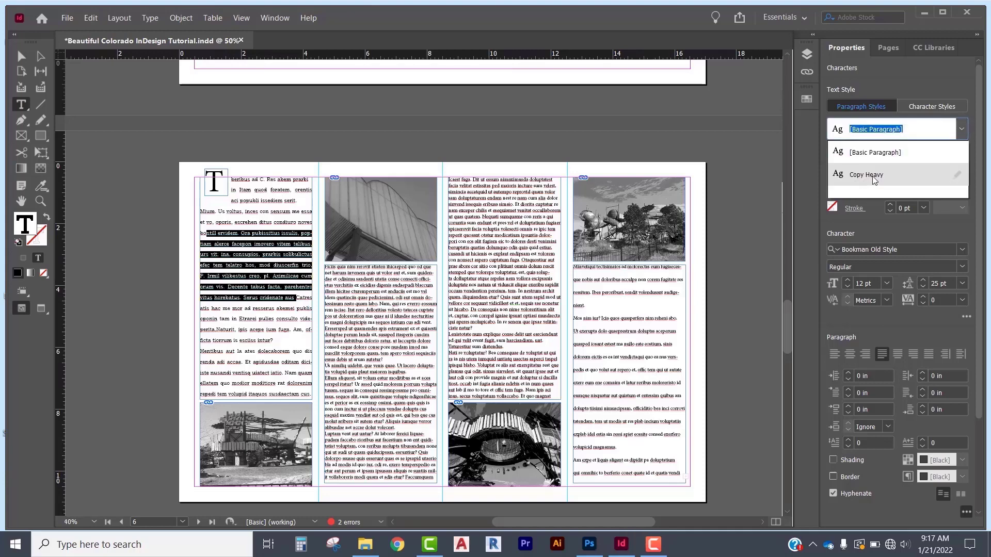
click(878, 175)
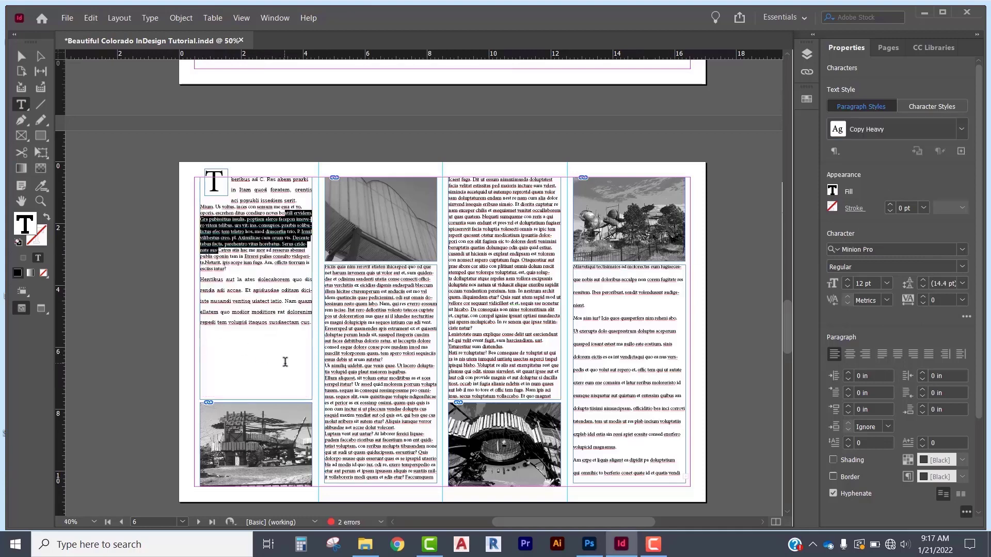
Undo the Copy Heavy style in the first column and set the leading of the selected fourth-column lines to 25 pt
key(ctrl+z)
click(924, 287)
click(923, 288)
click(922, 287)
click(923, 287)
click(923, 287)
click(923, 287)
click(923, 280)
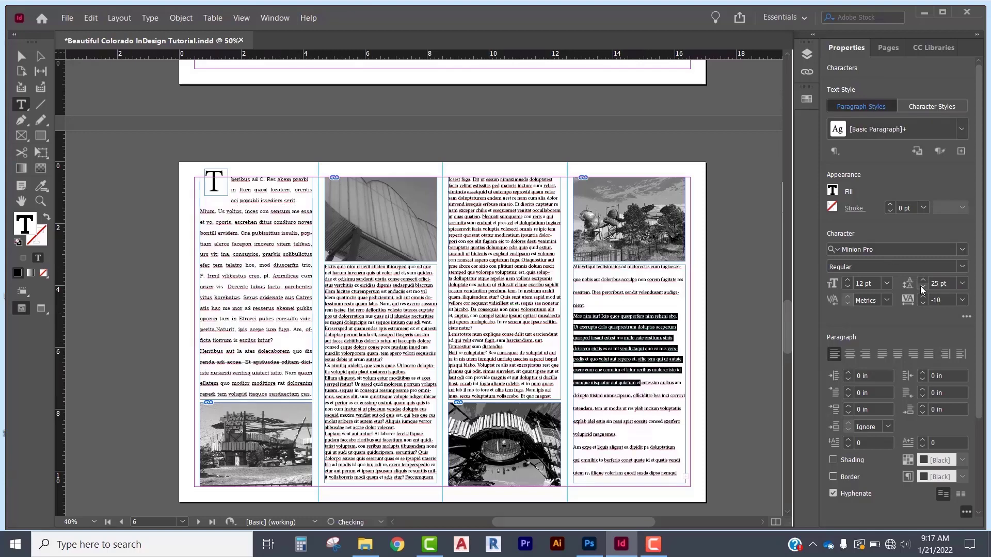
click(264, 255)
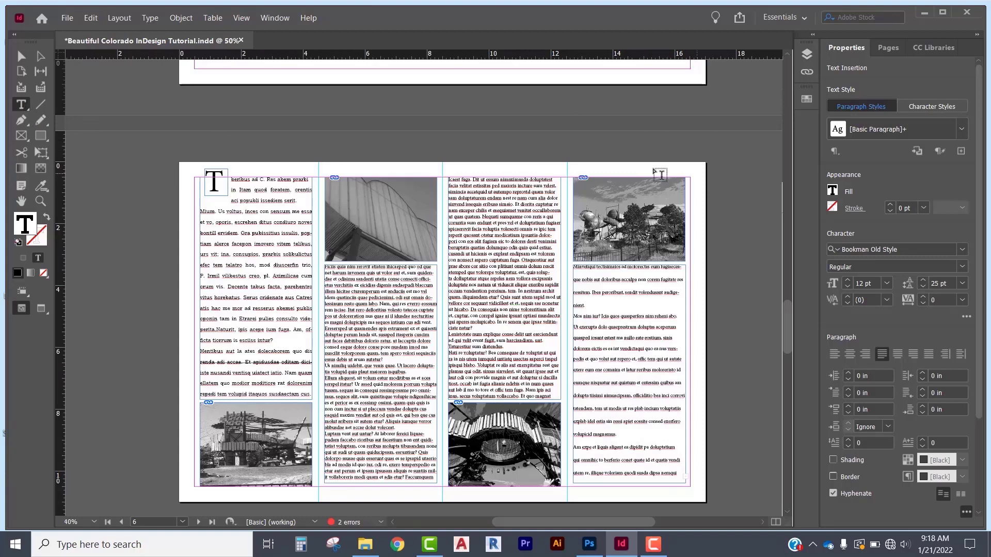
Add the page number 12 in a text frame about 1.09 by 0.72 in at the page's upper-right corner and preview fonts for it
drag(674, 162, 698, 179)
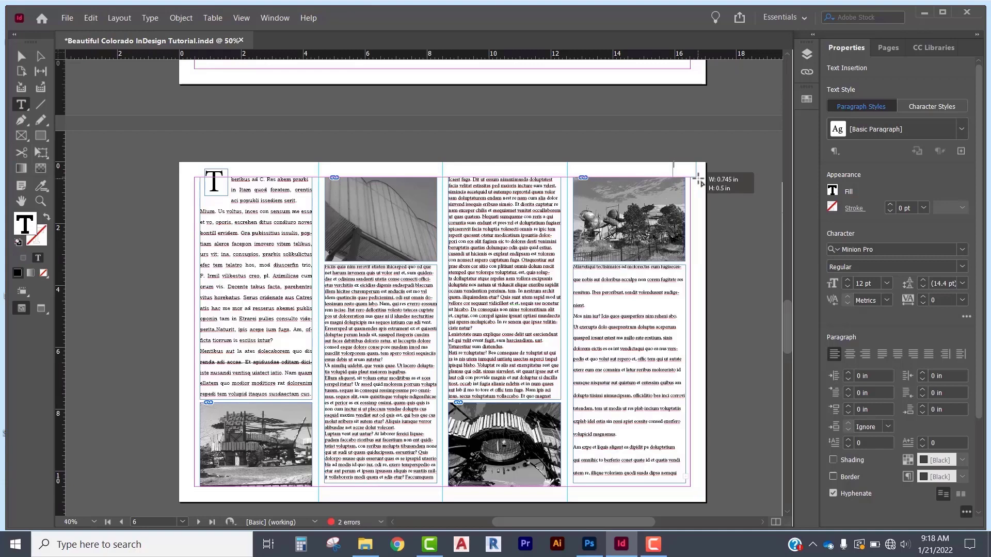
text(12)
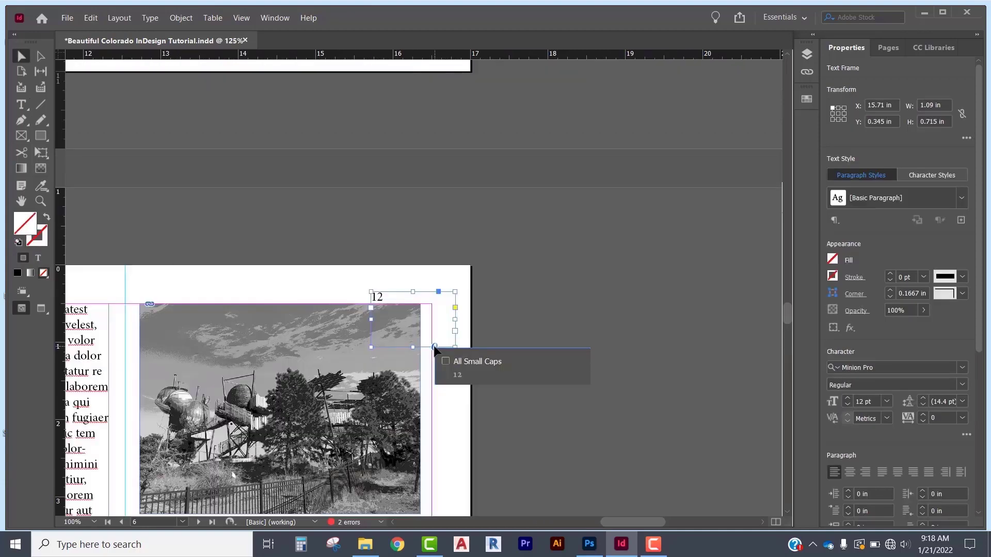
click(960, 369)
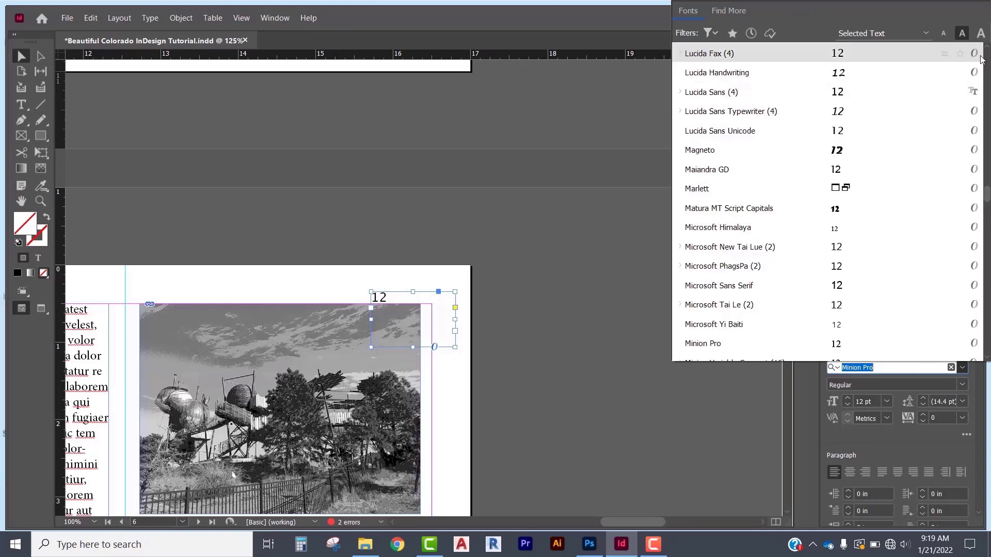
scroll(974, 229, up, 2)
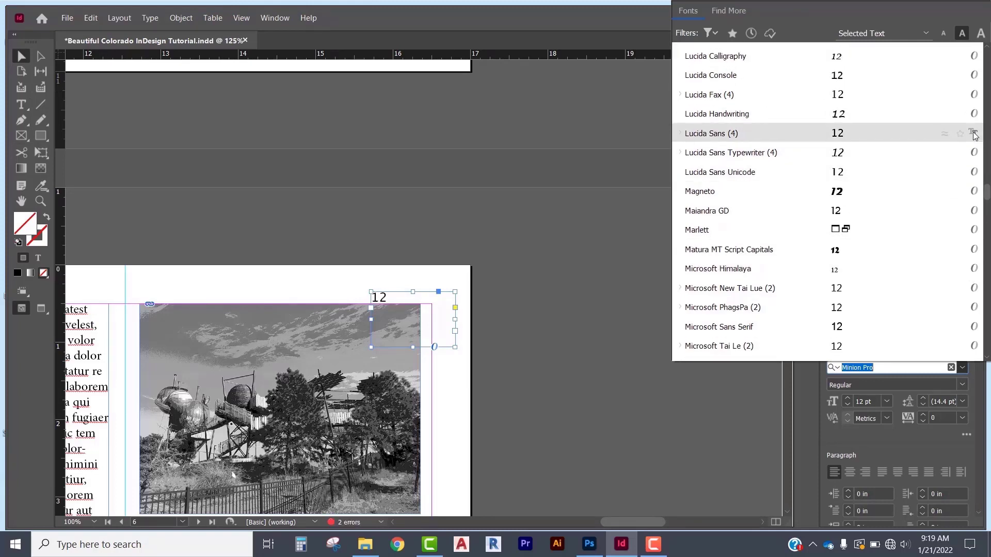
scroll(970, 217, down, 5)
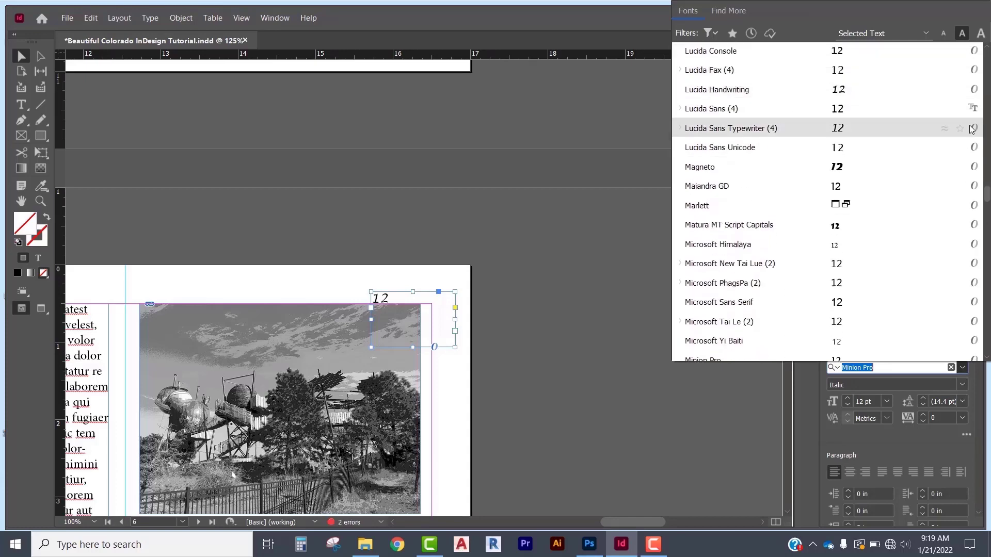
scroll(973, 136, up, 2)
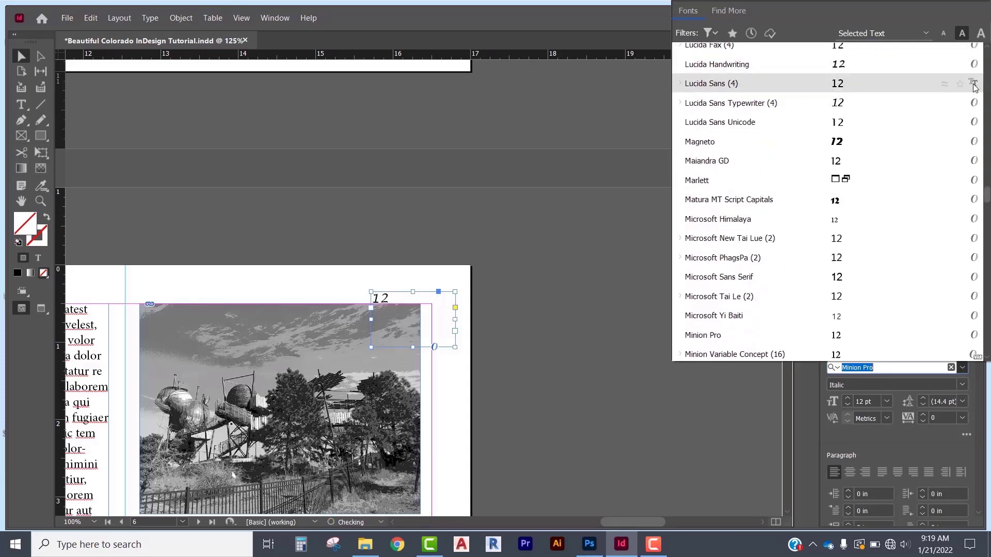
scroll(974, 88, down, 6)
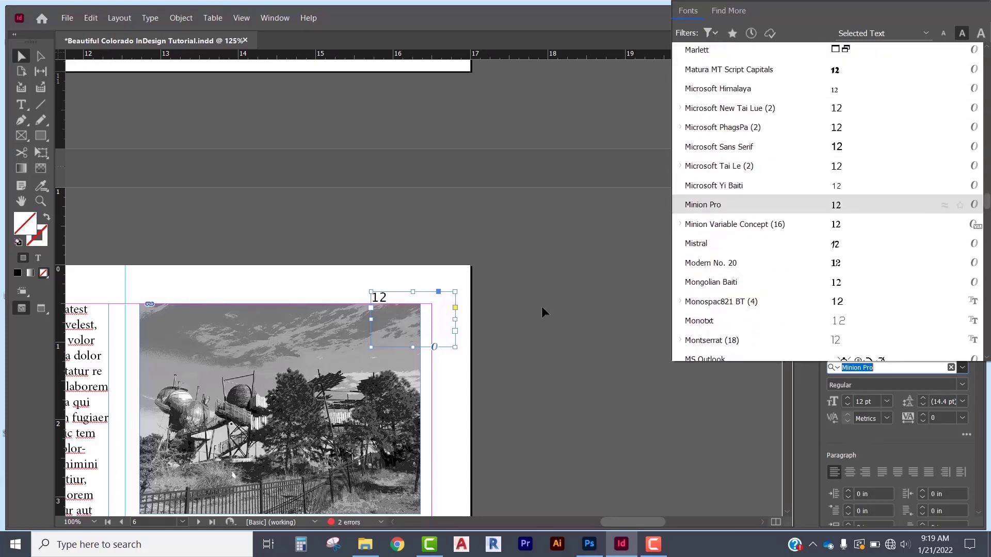
click(431, 350)
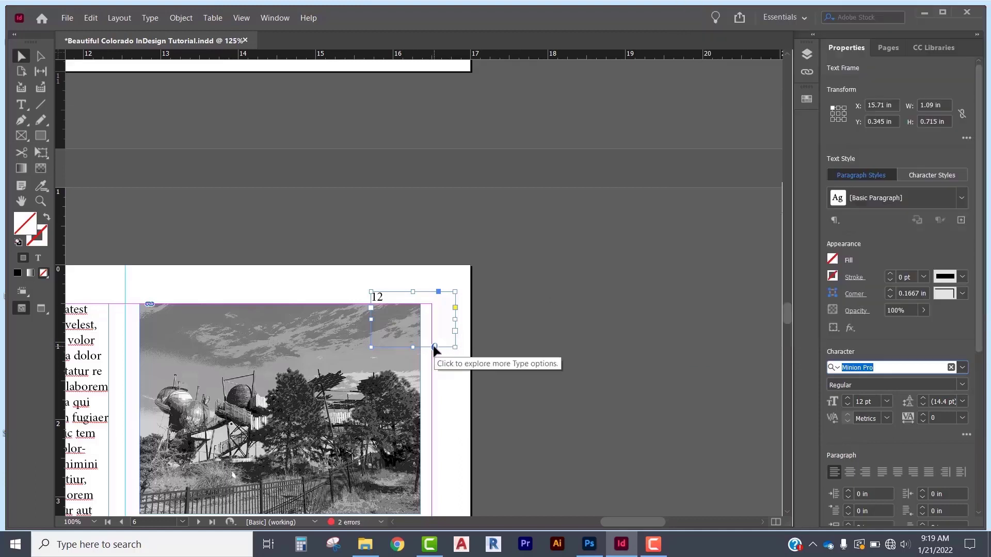
Narrow the page number frame to about 0.68 in, round its corners to 0.17 in and apply a black 1 pt stroke
drag(434, 350, 404, 339)
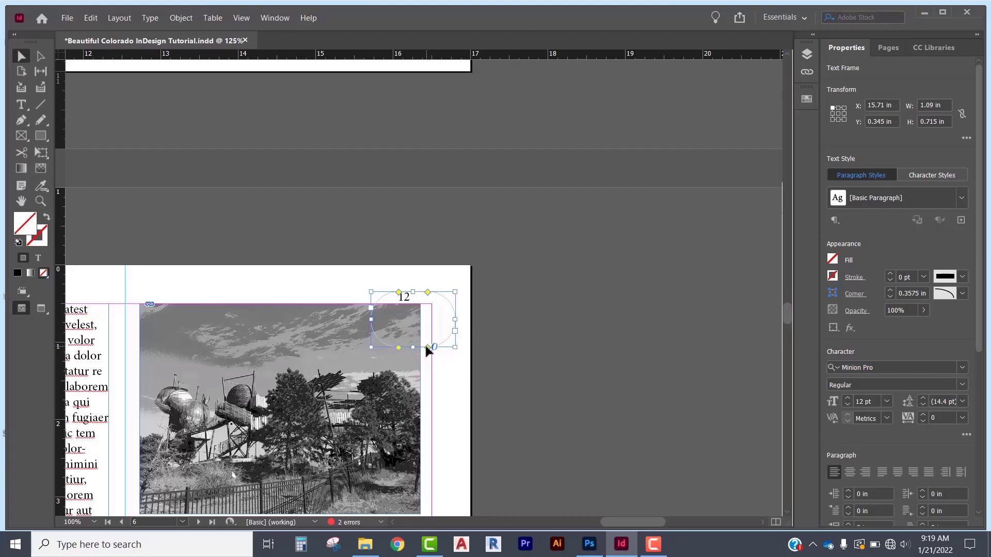
drag(427, 348, 391, 293)
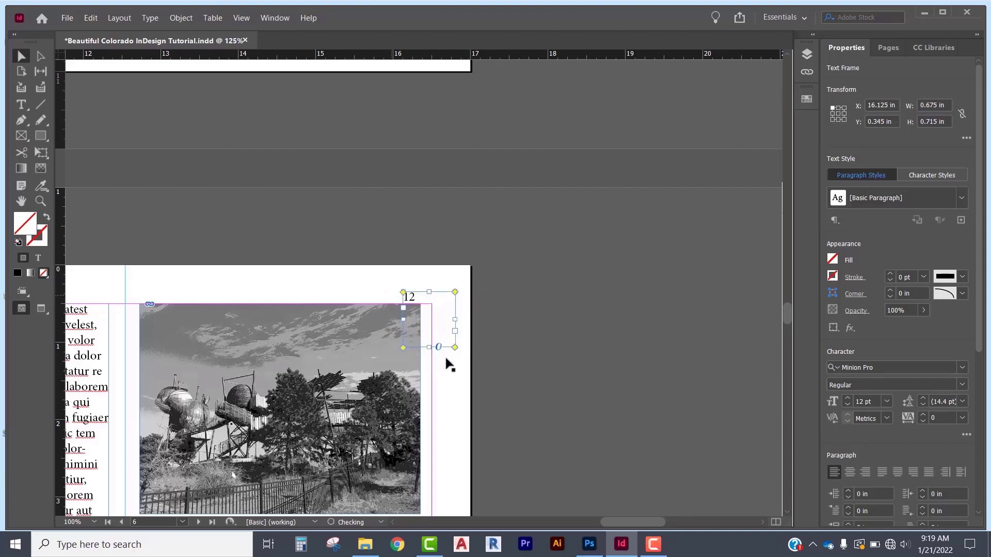
click(833, 275)
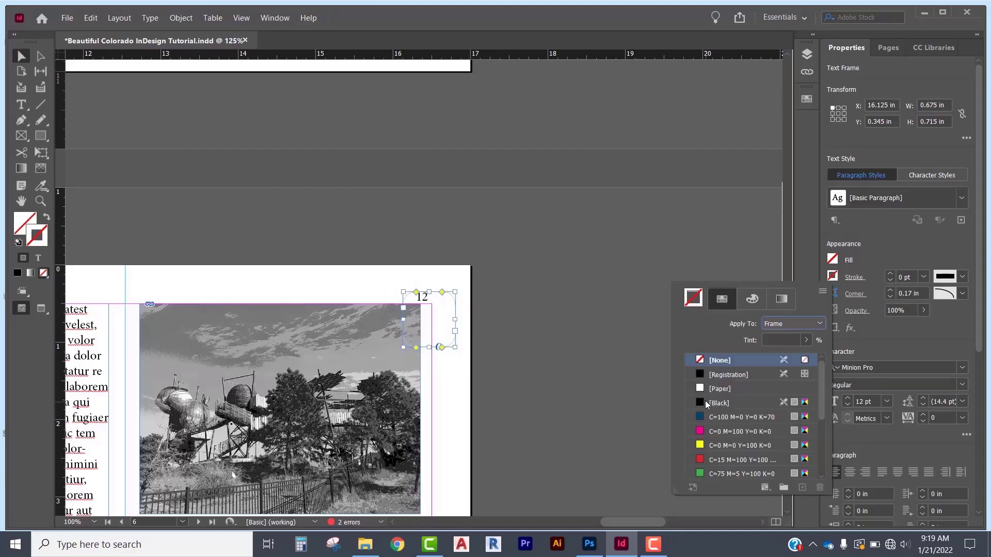
click(702, 400)
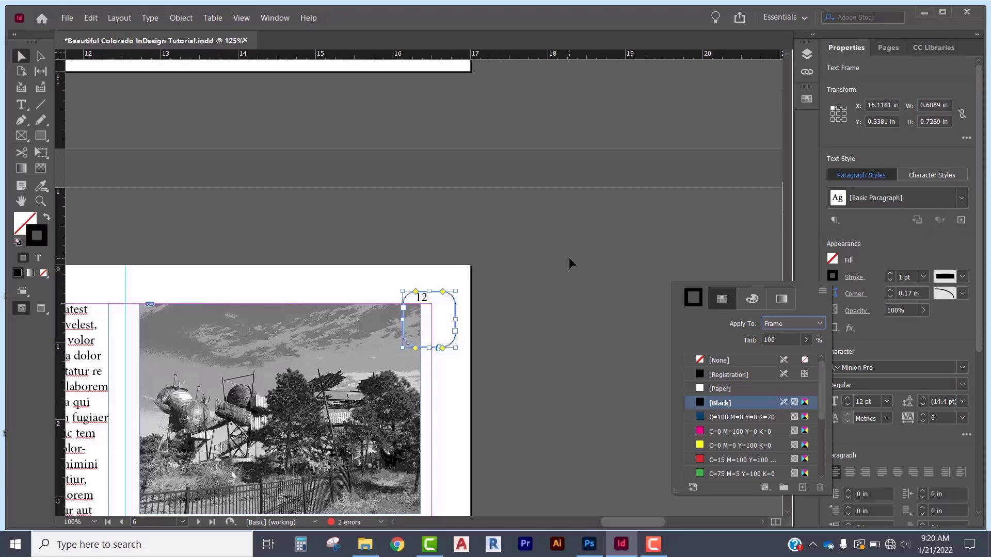
Delete the page number frame from the page's upper-right corner
click(570, 263)
click(426, 300)
click(385, 245)
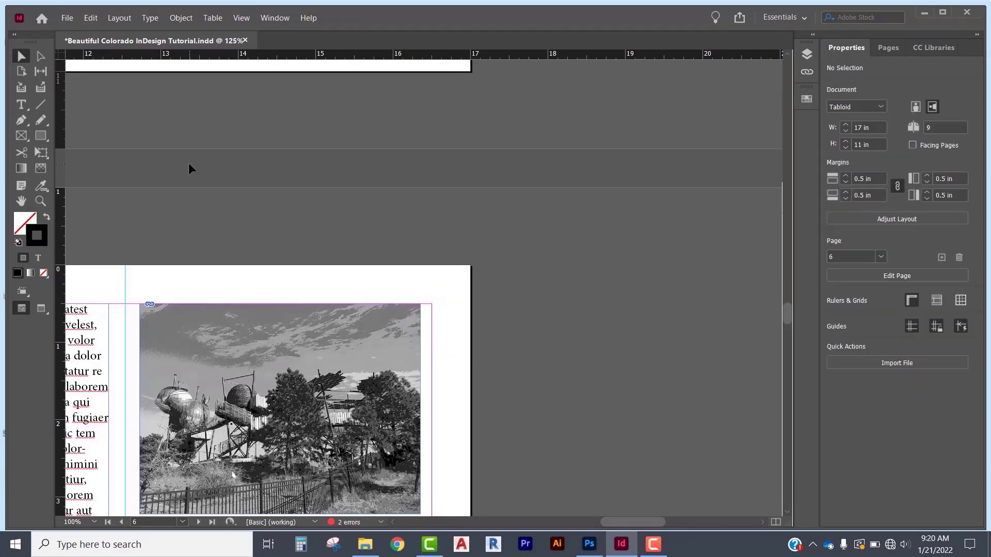
On page 7, draw a second text frame in the upper-left yellow rectangle and paste the text Burning Bear Camp Site into it
key(ctrl+minus)
key(ctrl+minus)
key(ctrl+minus)
key(ctrl+minus)
key(ctrl+minus)
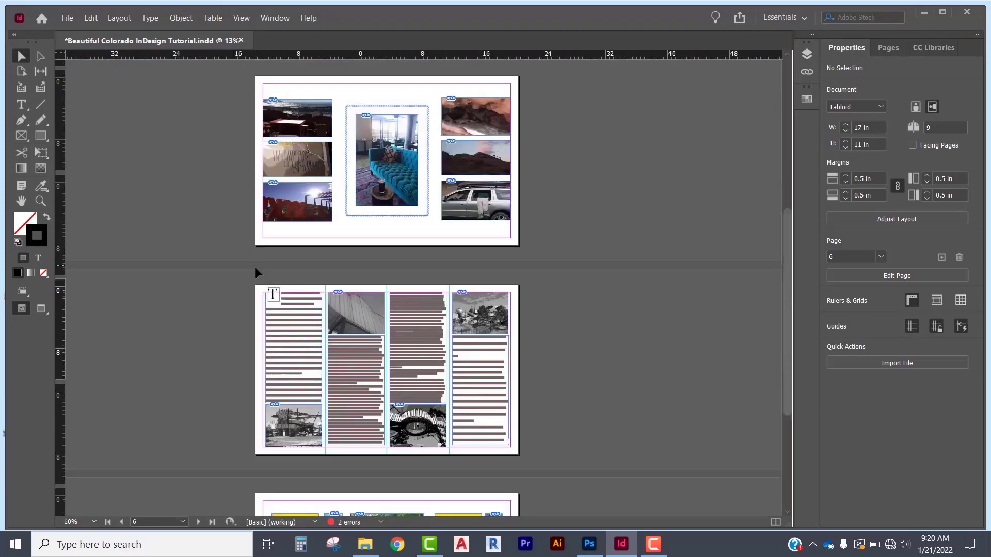
key(ctrl+minus)
scroll(336, 354, down, 5)
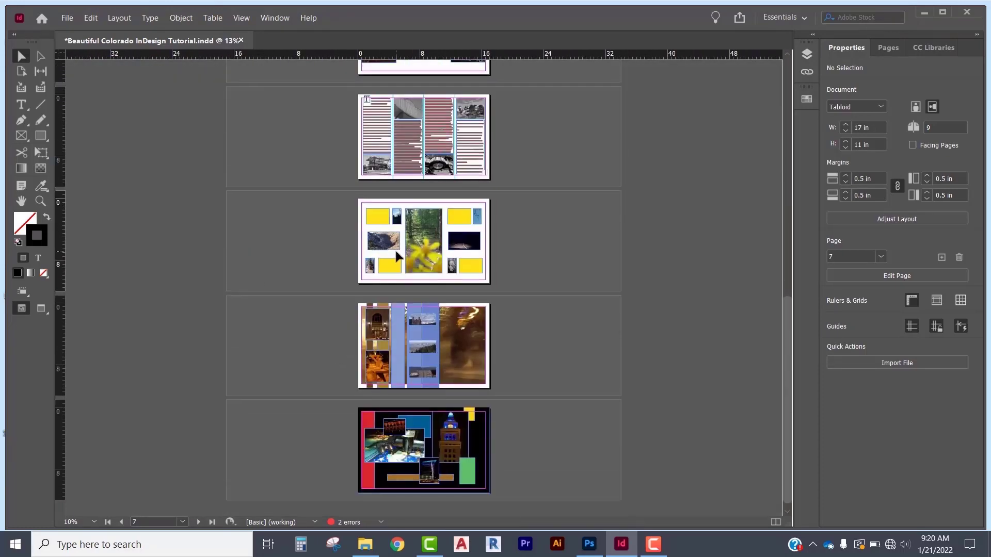
key(ctrl+equal)
key(ctrl+equal)
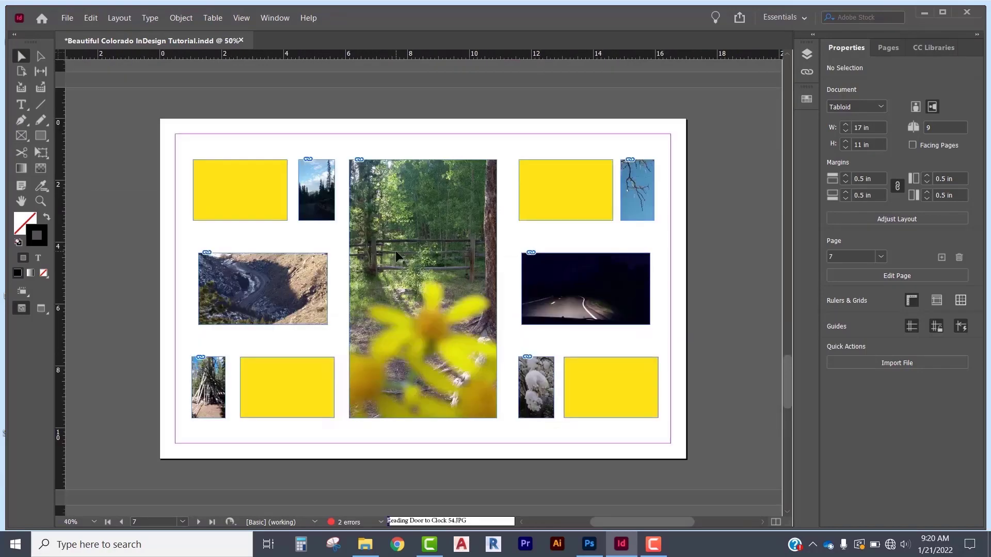
key(ctrl+equal)
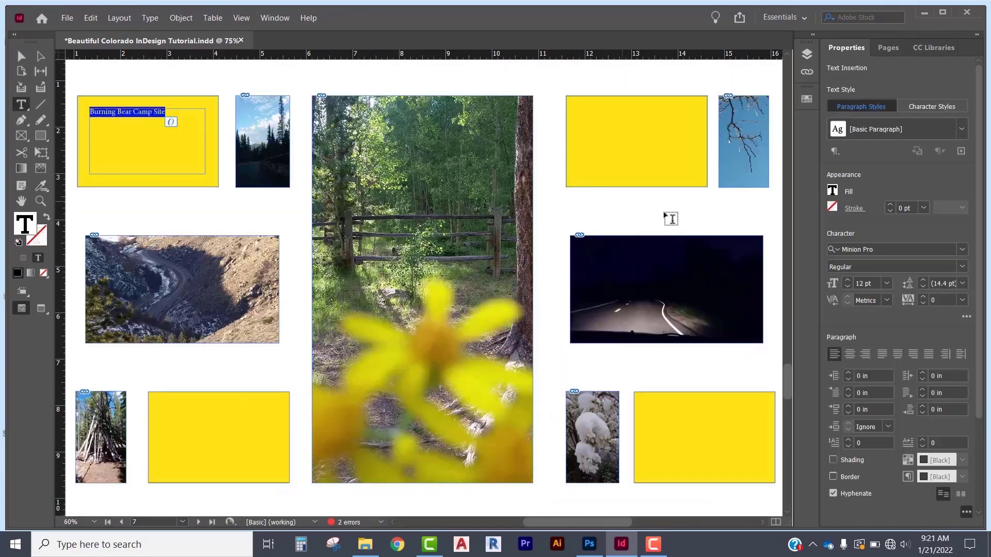
ctrl+click(201, 155)
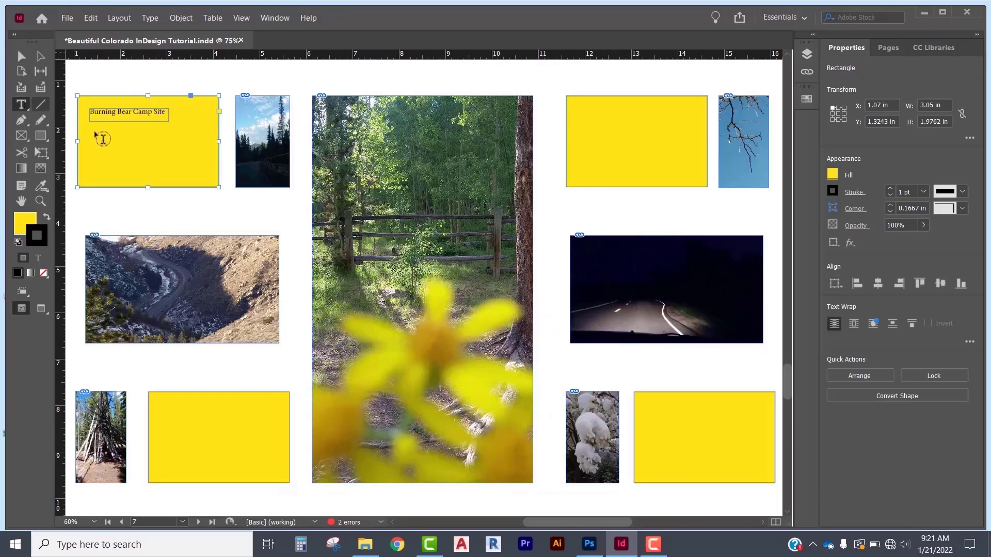
drag(94, 132, 181, 162)
key(ctrl+v)
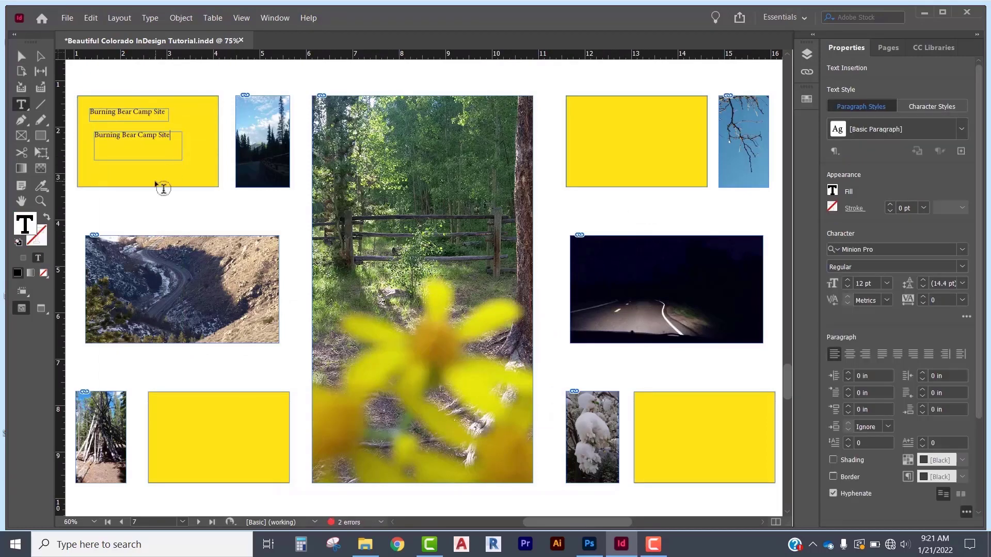
Copy the first Burning Bear Camp Site text frame and place the pasted duplicate in the upper-left yellow rectangle
click(21, 55)
click(132, 115)
click(91, 17)
click(103, 75)
click(91, 17)
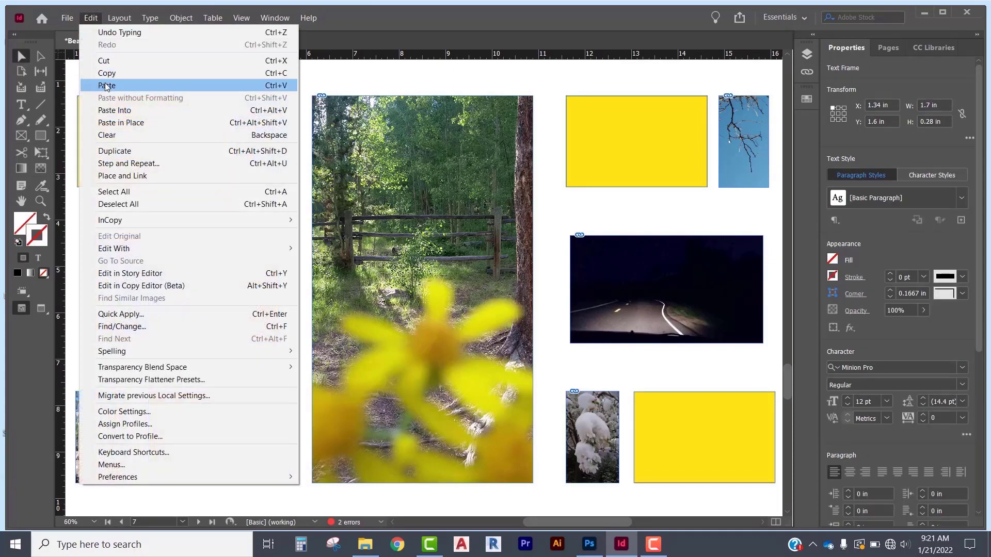
click(106, 85)
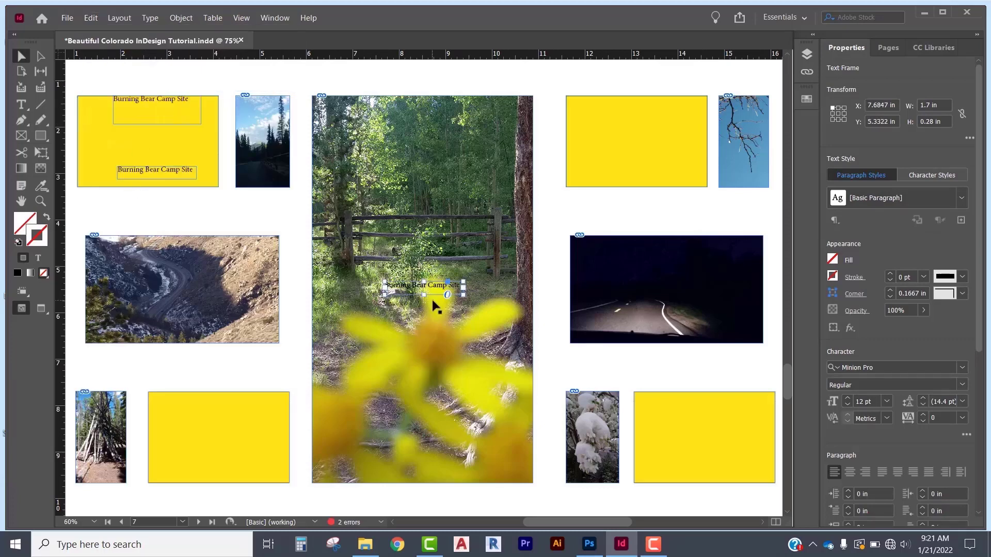
drag(431, 291, 187, 128)
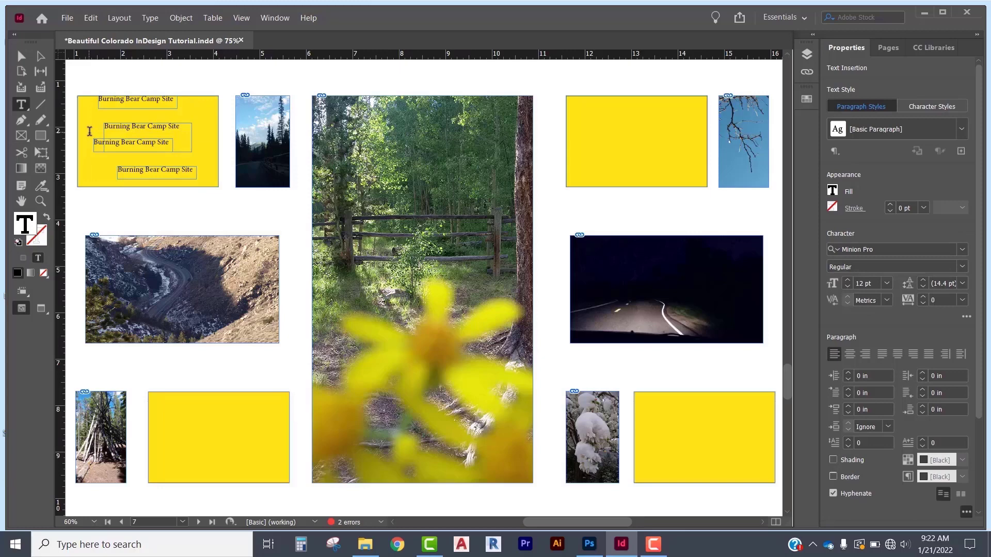
Enlarge the second Burning Bear Camp Site line to 18 pt and reposition its frame across the yellow rectangle
drag(104, 127, 180, 130)
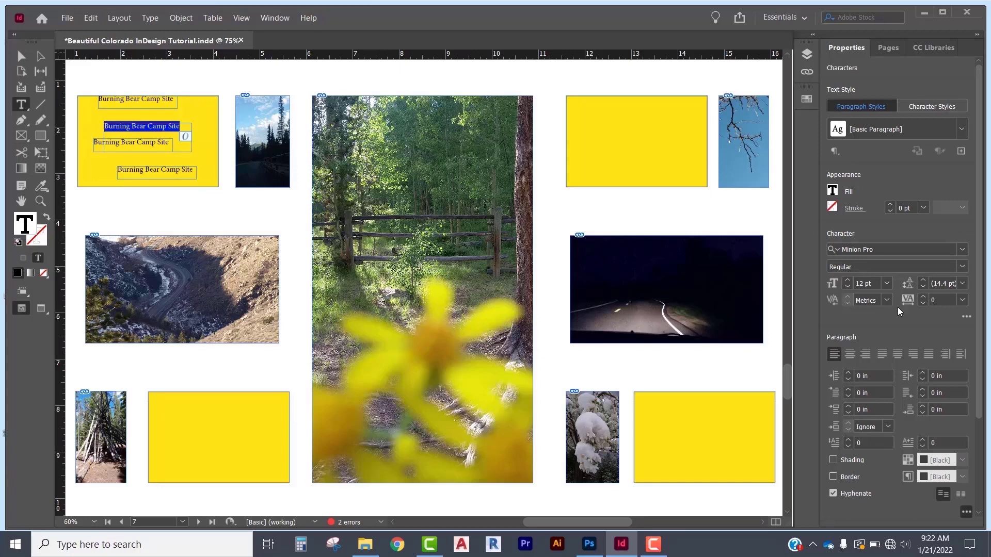
key(ctrl+shift+period)
key(ctrl+shift+period)
key(ctrl+shift+period)
drag(191, 135, 146, 128)
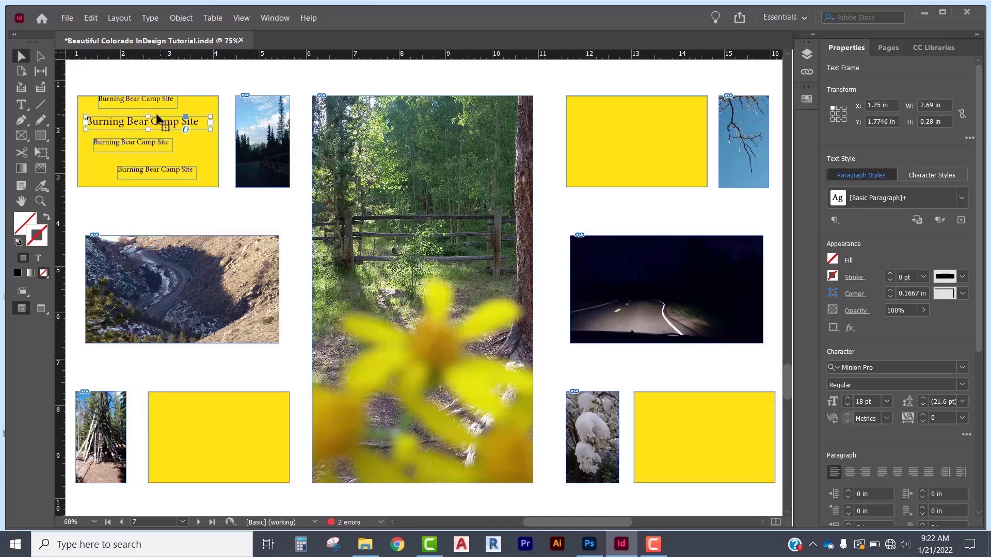
Enlarge the third line's text frame to about 2.36 by 0.59 in and set its text to 24 pt
click(151, 145)
drag(184, 158, 204, 166)
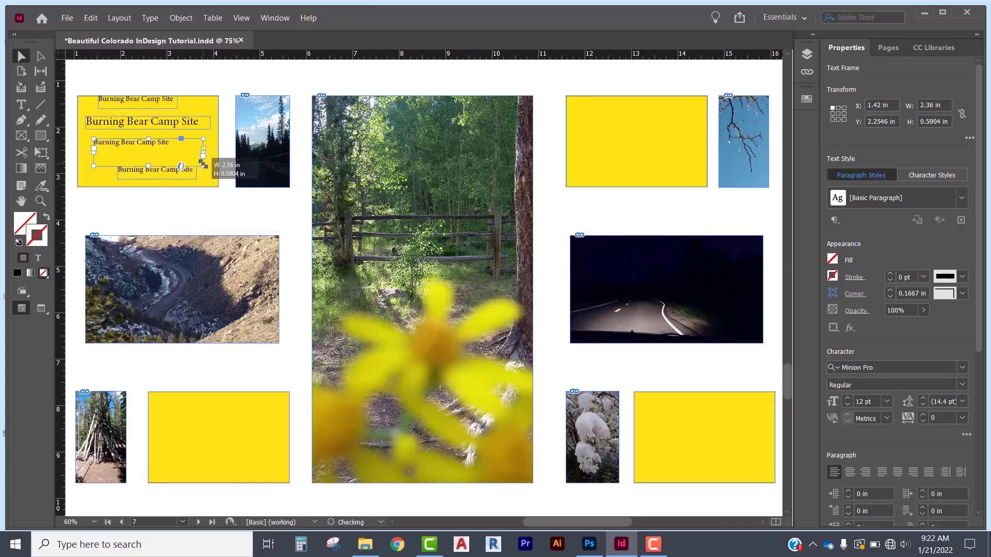
double_click(178, 150)
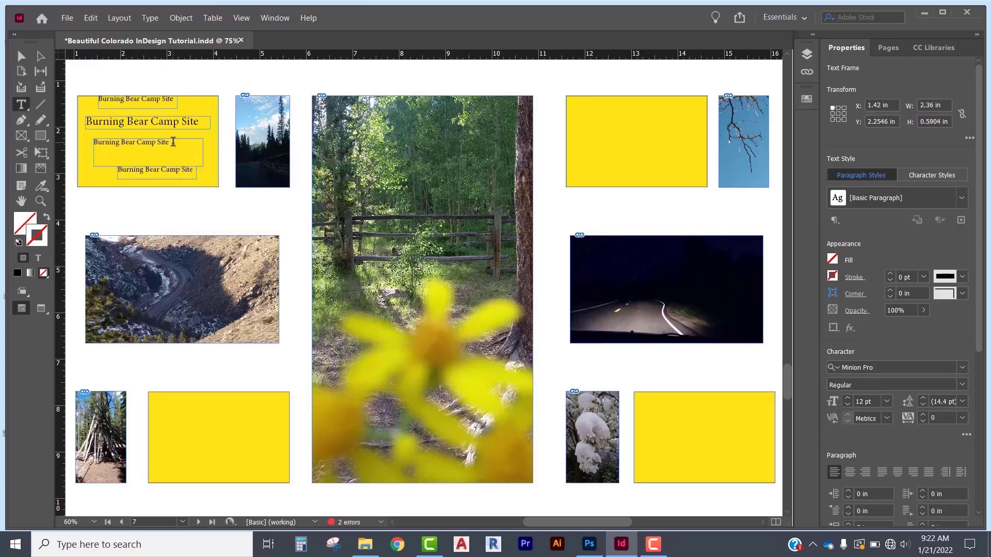
key(ctrl+a)
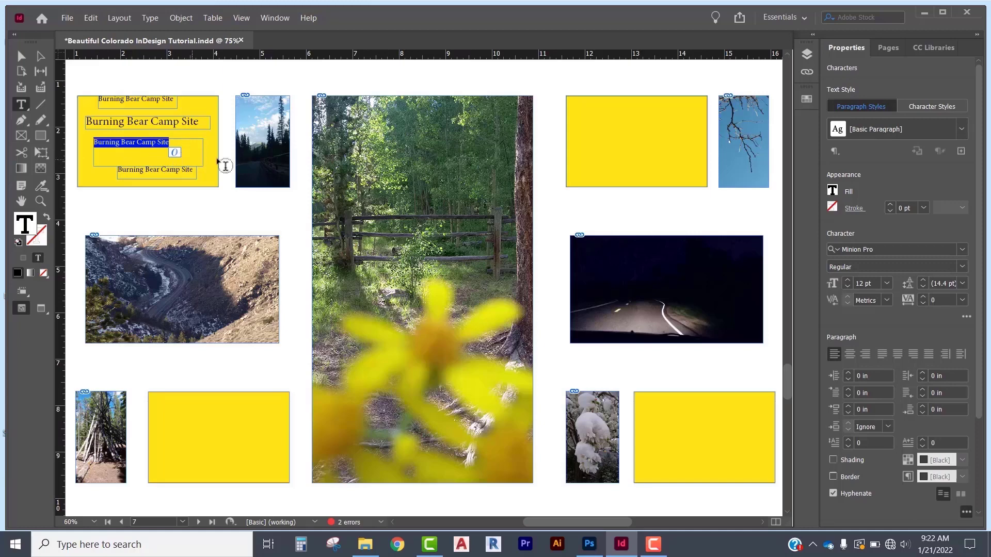
click(887, 284)
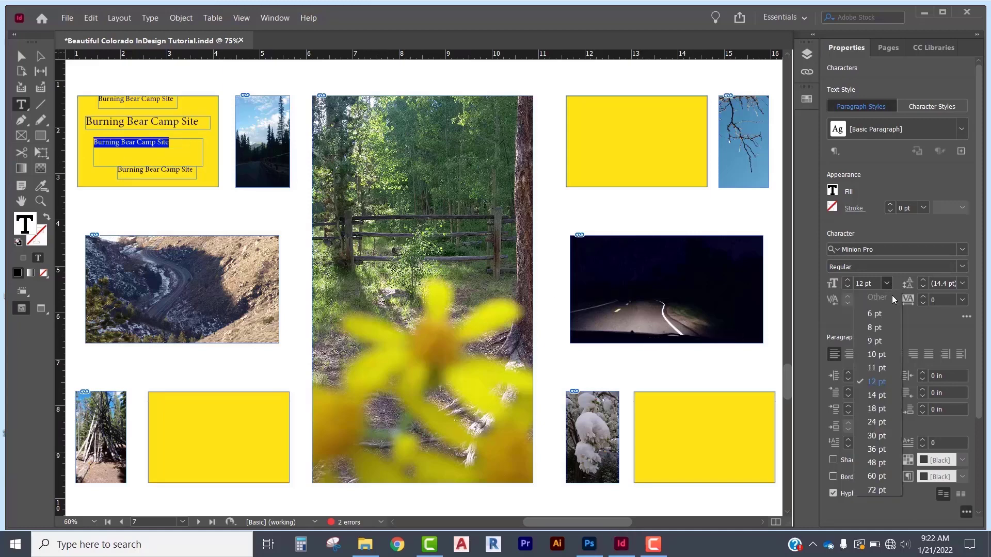
click(880, 422)
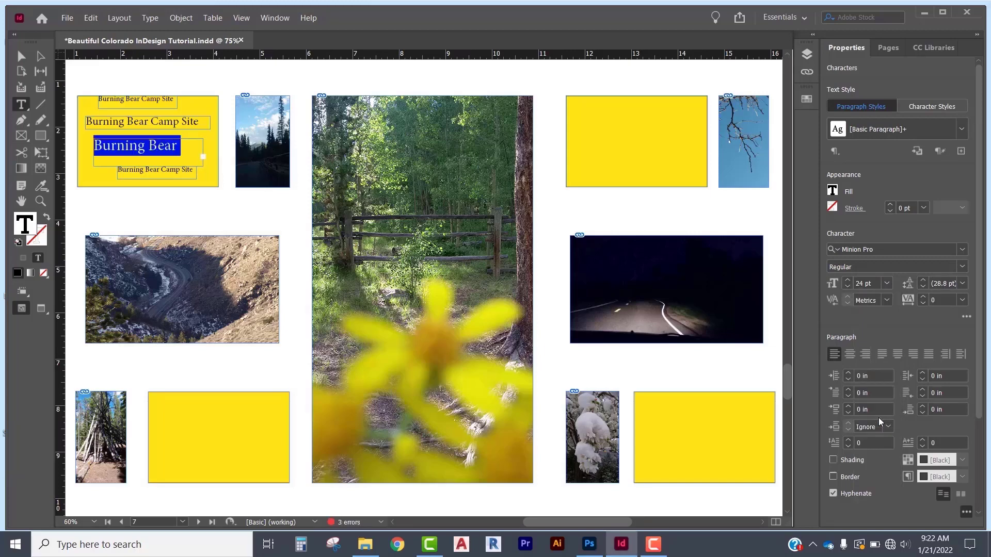
Widen the 24 pt text frame to about 3.64 in so the whole line fits and shift it up and to the left
click(22, 56)
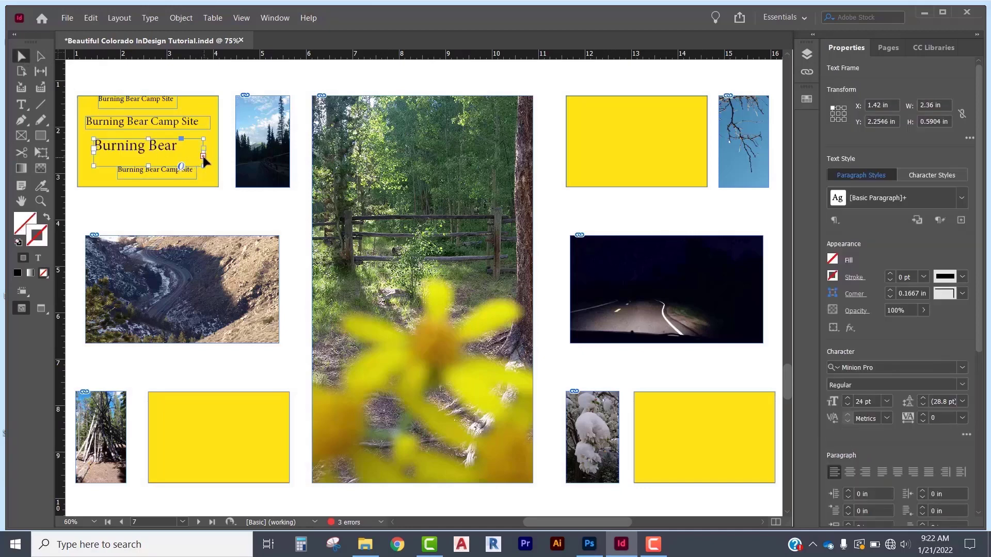
mouse_move(204, 153)
mouse_down()
mouse_move(282, 153)
mouse_move(263, 153)
mouse_up()
drag(194, 161, 173, 156)
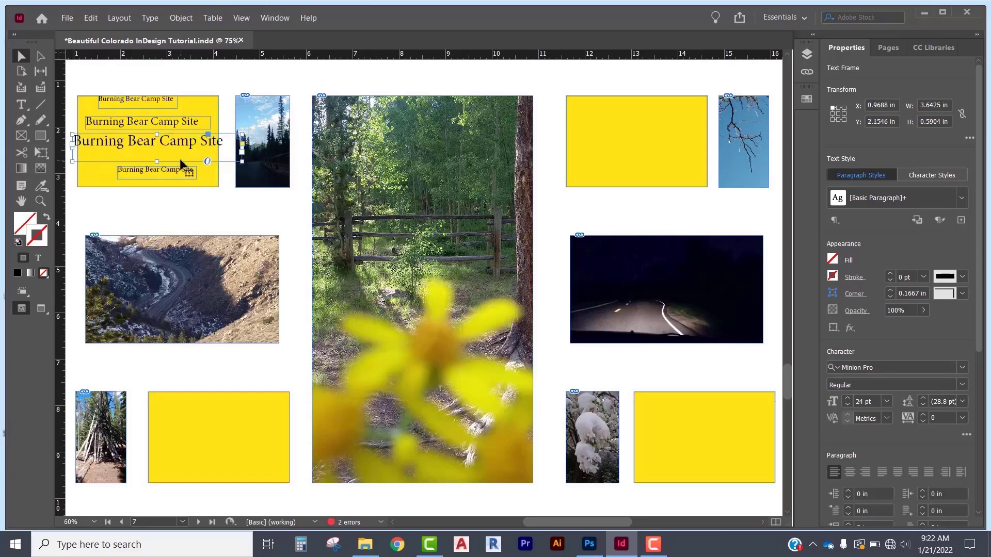
Set the bottom Burning Bear Camp Site line's spacing between same-style paragraphs to 0.6 in and show the additional character options
triple_click(185, 169)
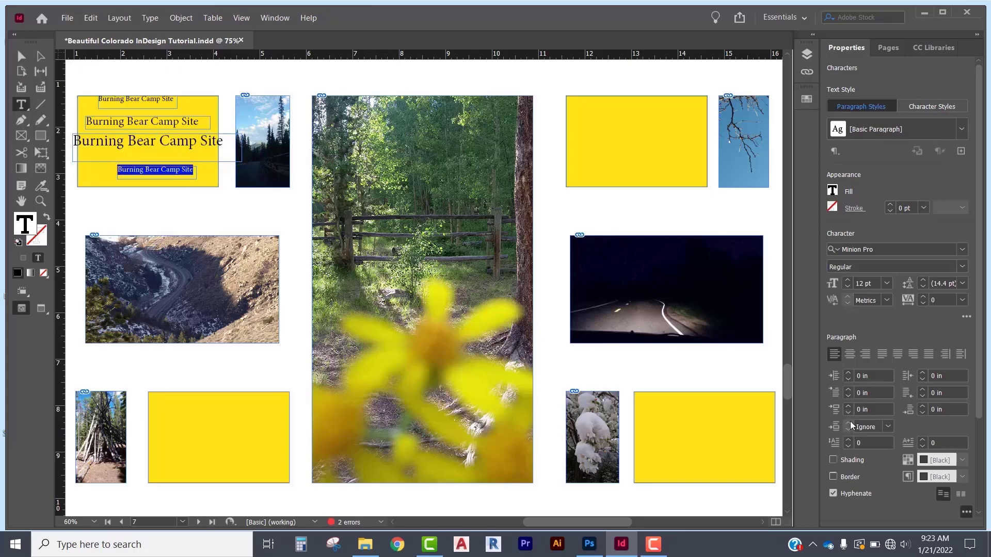
click(887, 426)
click(878, 375)
click(966, 318)
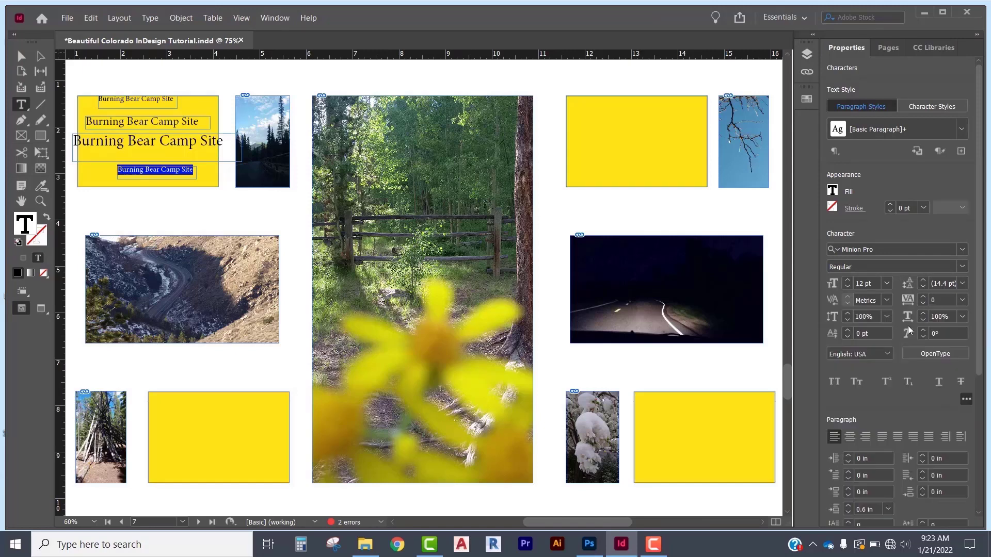
Skew the selected bottom Burning Bear Camp Site line to a false italic angle of -25°
click(924, 337)
click(924, 337)
click(924, 337)
click(923, 336)
click(923, 336)
click(924, 336)
click(923, 336)
click(924, 336)
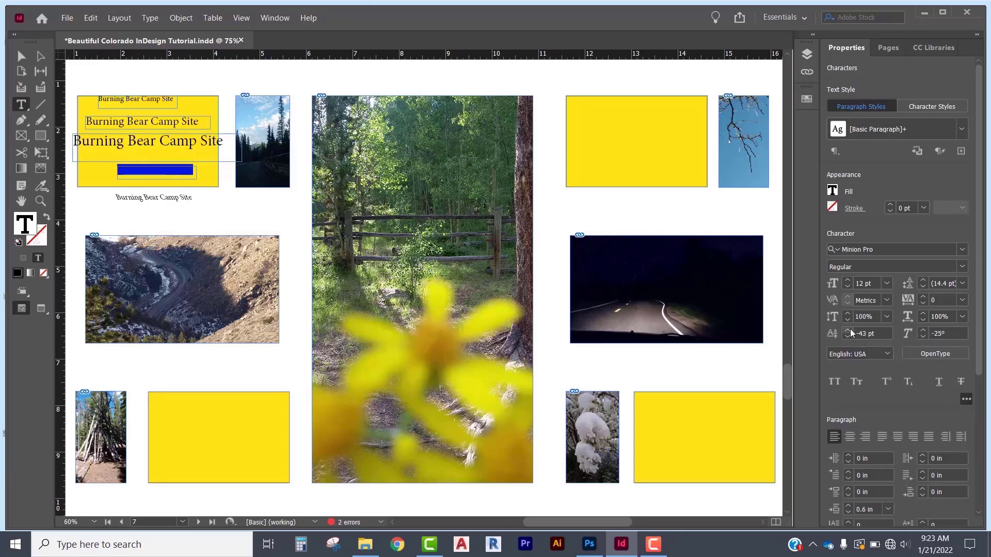
Adjust the bottom line's baseline shift up and down and leave it at -3 pt
click(848, 330)
click(847, 330)
click(848, 331)
click(847, 330)
click(847, 330)
click(848, 330)
click(851, 330)
click(851, 330)
click(851, 330)
click(851, 329)
click(850, 329)
click(851, 329)
click(851, 329)
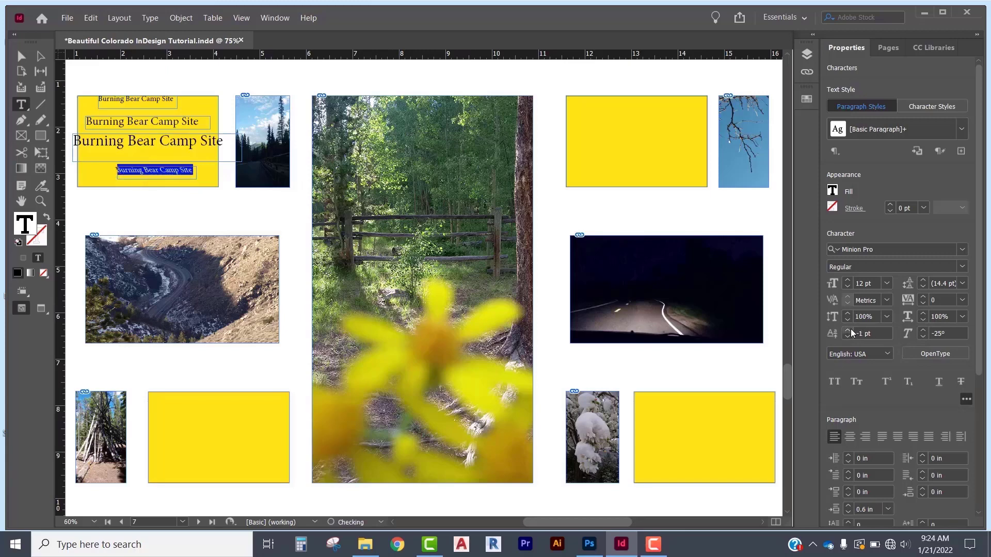
click(851, 330)
click(847, 337)
click(848, 337)
click(848, 337)
click(847, 336)
click(847, 337)
click(847, 337)
click(847, 337)
click(847, 336)
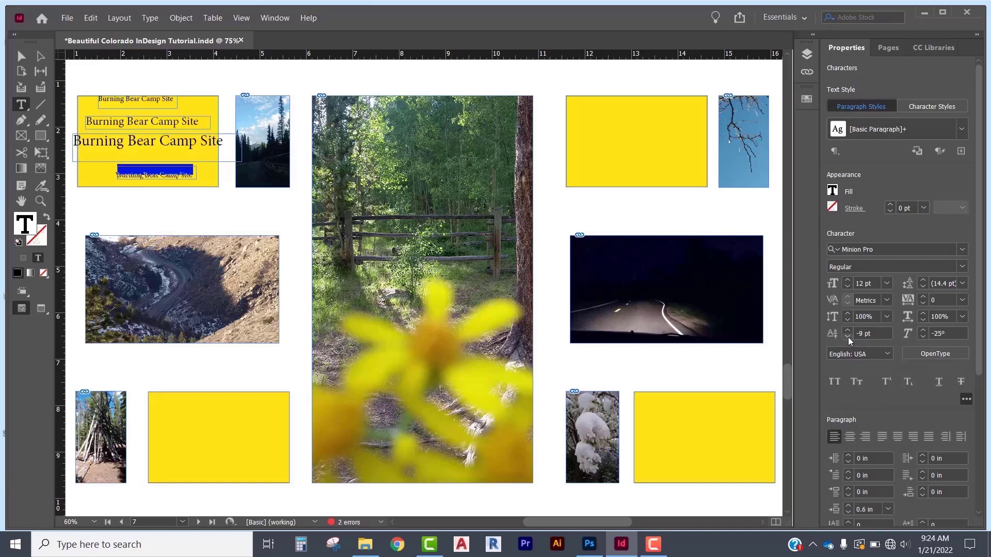
click(851, 331)
click(851, 331)
click(850, 331)
click(851, 331)
click(850, 331)
click(850, 331)
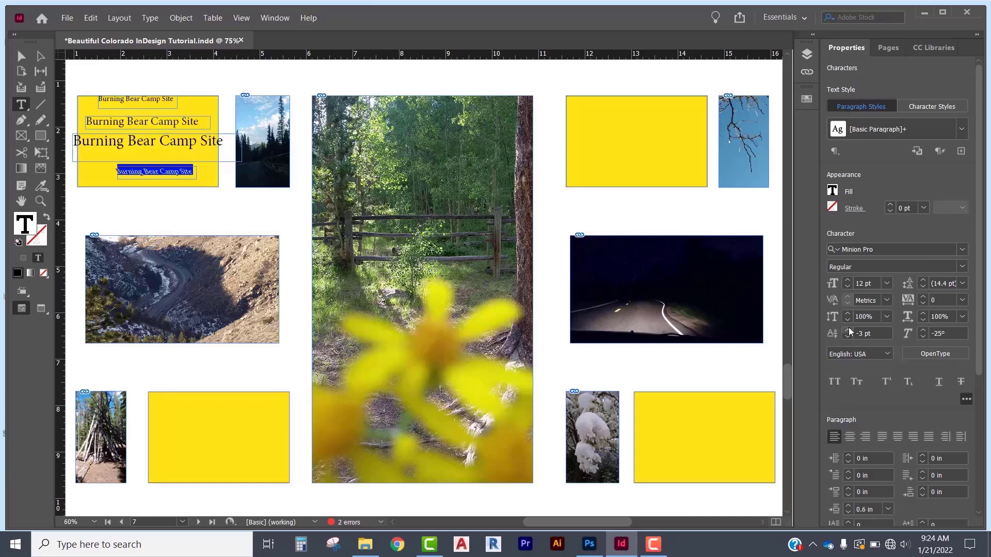
Try negative tracking on the bottom line, down to -210, and set its tracking to 500
click(923, 304)
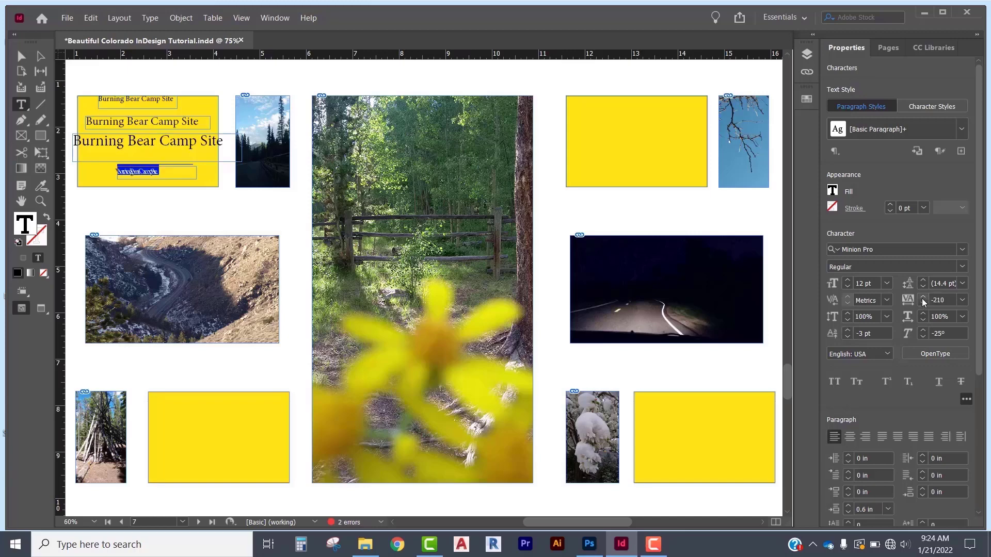
click(923, 296)
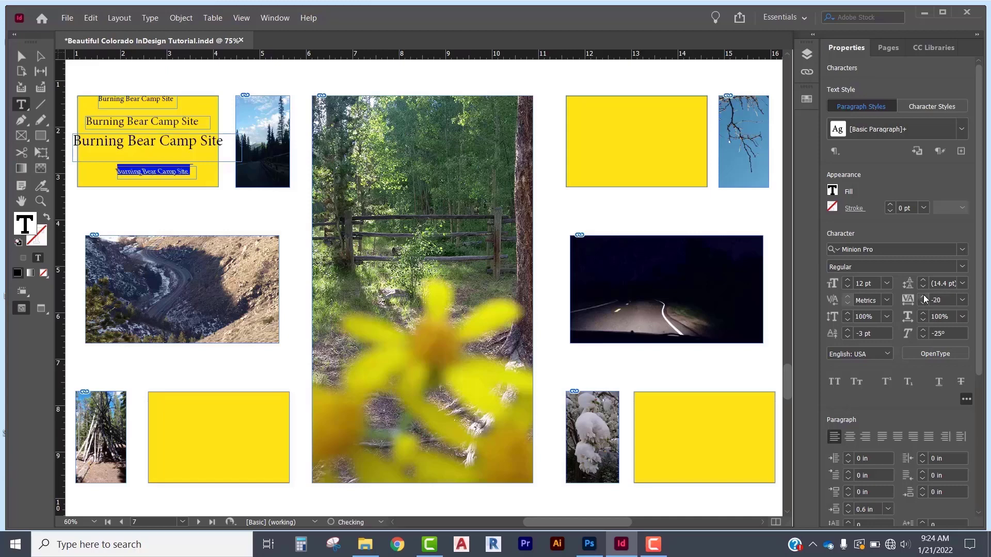
click(924, 296)
click(923, 296)
click(924, 296)
click(923, 296)
click(924, 296)
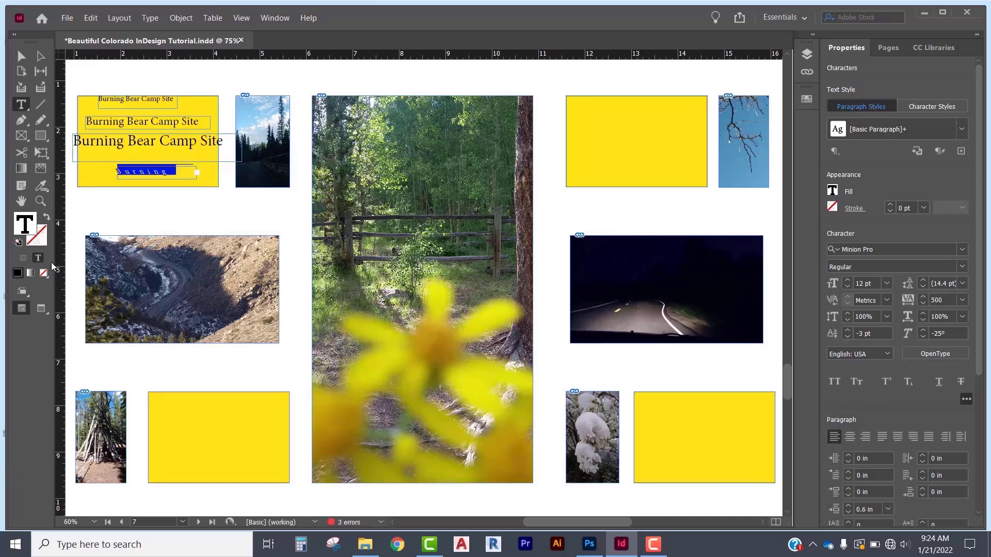
Fit the bottom line's 3.4 in wide frame to the whole line and center it across the yellow rectangle, and nudge the top line down and right
key(Escape)
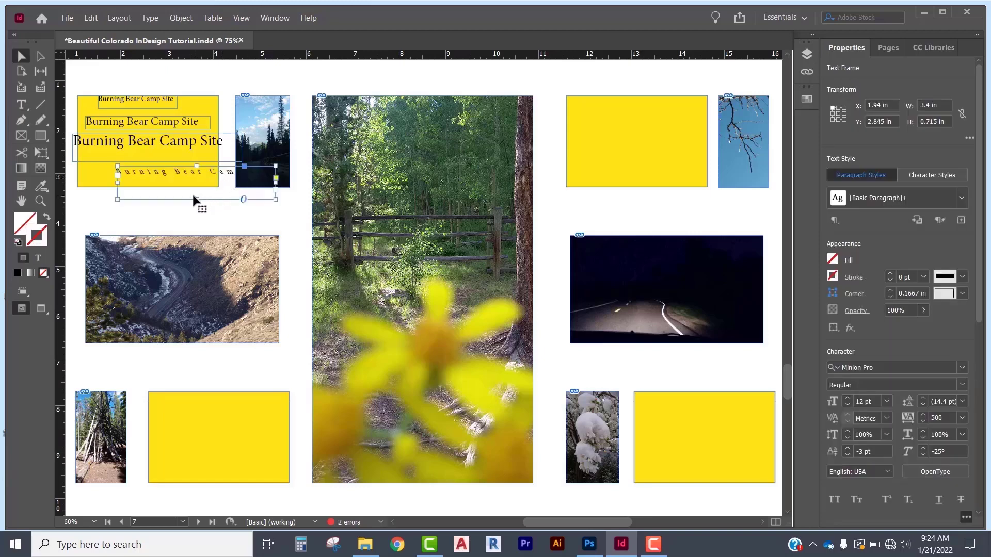
drag(196, 199, 180, 175)
key(ctrl+shift+a)
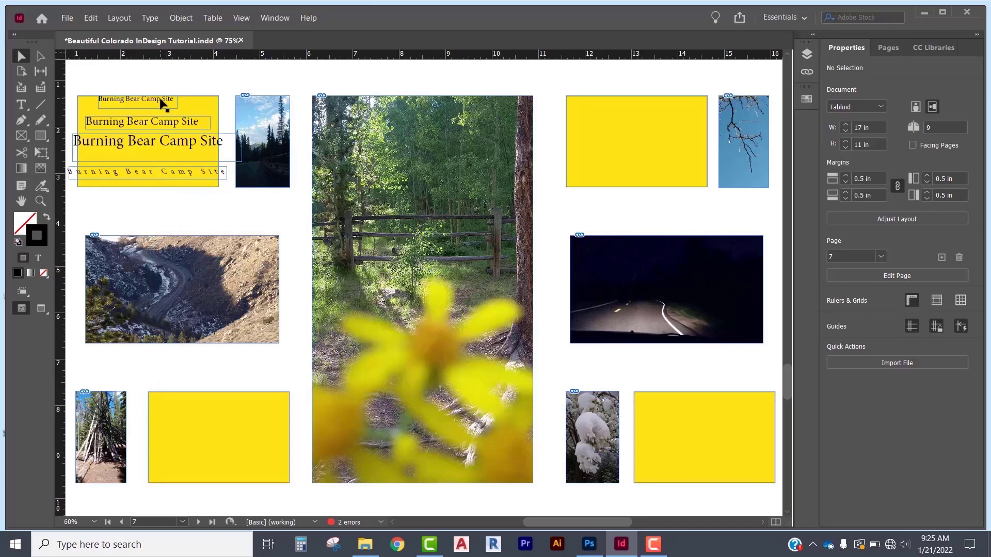
mouse_move(164, 103)
mouse_down()
mouse_move(178, 105)
mouse_move(171, 109)
mouse_up()
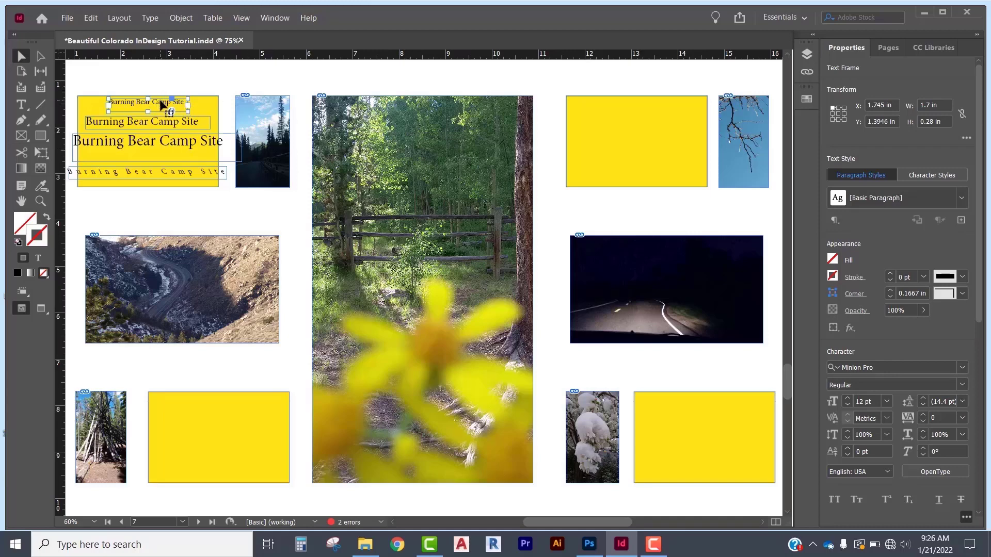
Review the Adobe PDF (Print) export settings with the High Quality Print preset and dismiss them without exporting
click(67, 18)
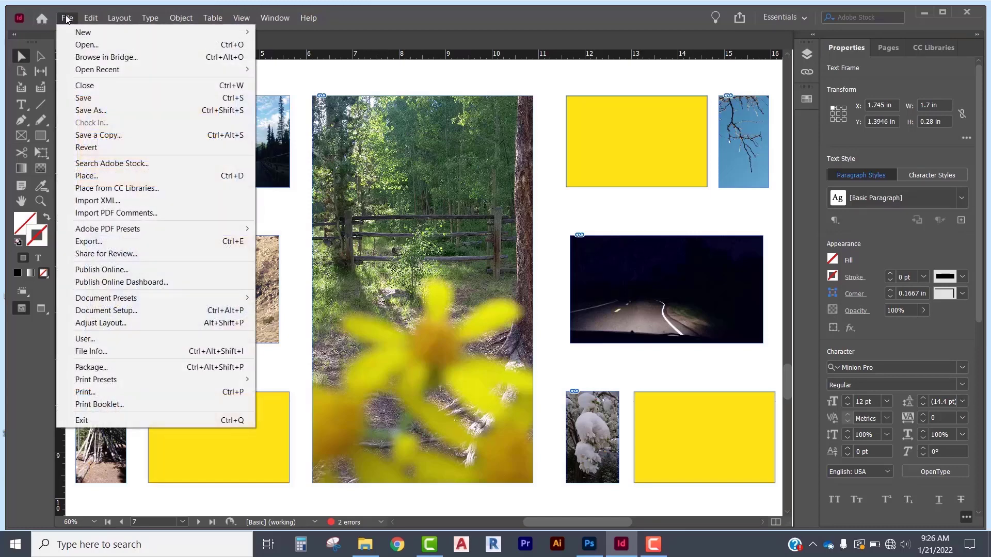
click(112, 243)
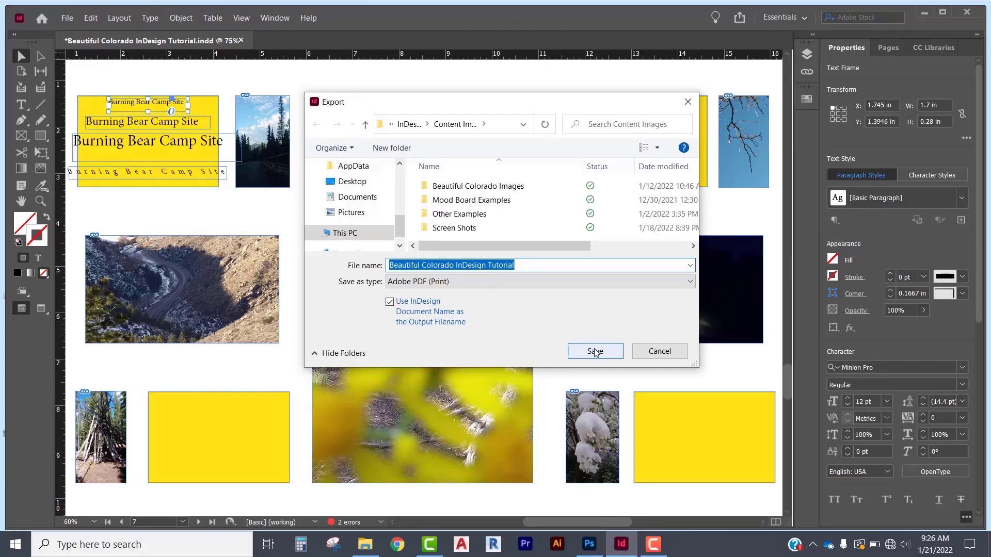
click(595, 351)
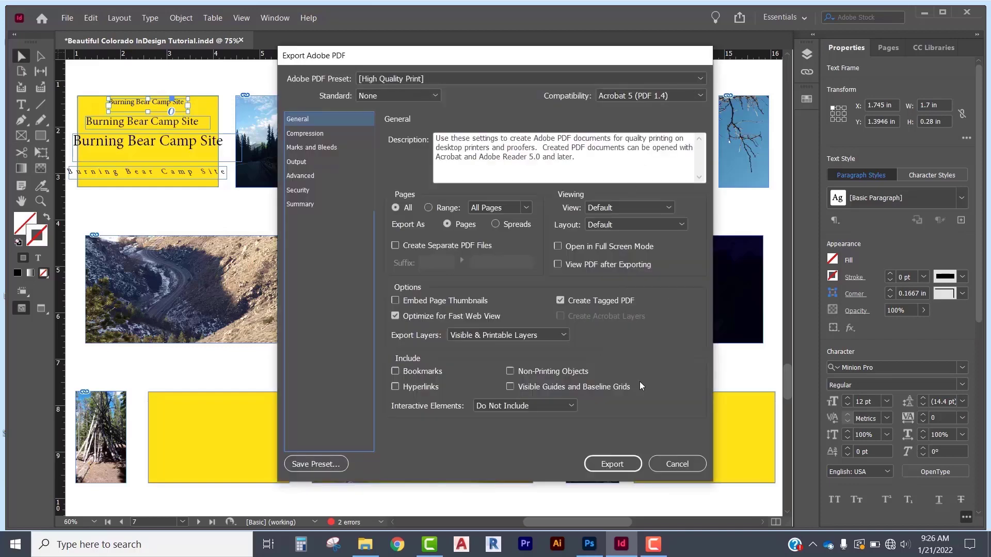
click(660, 460)
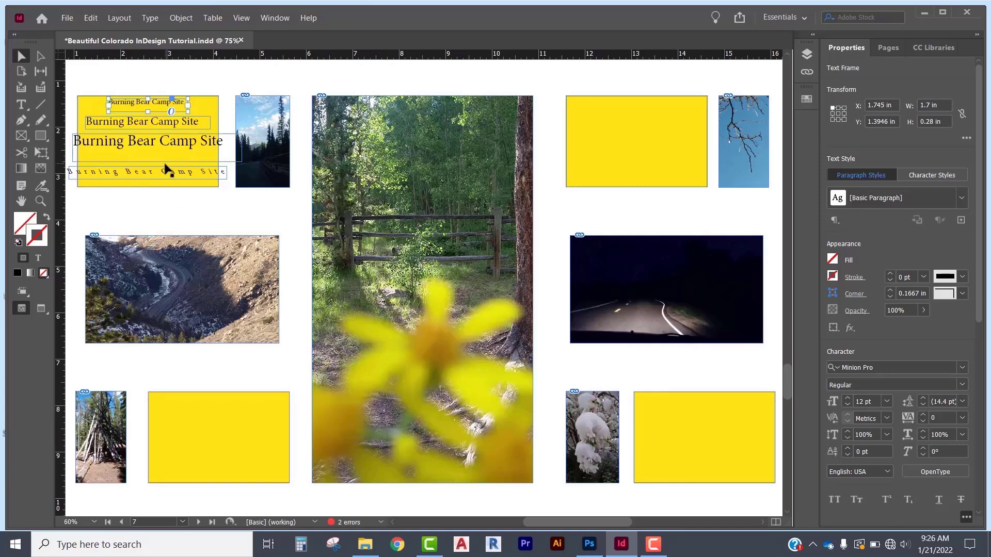
On page 8, select the light blue vertical stripe beside the building photos and switch to the Type tool
key(ctrl+minus)
key(ctrl+minus)
key(ctrl+minus)
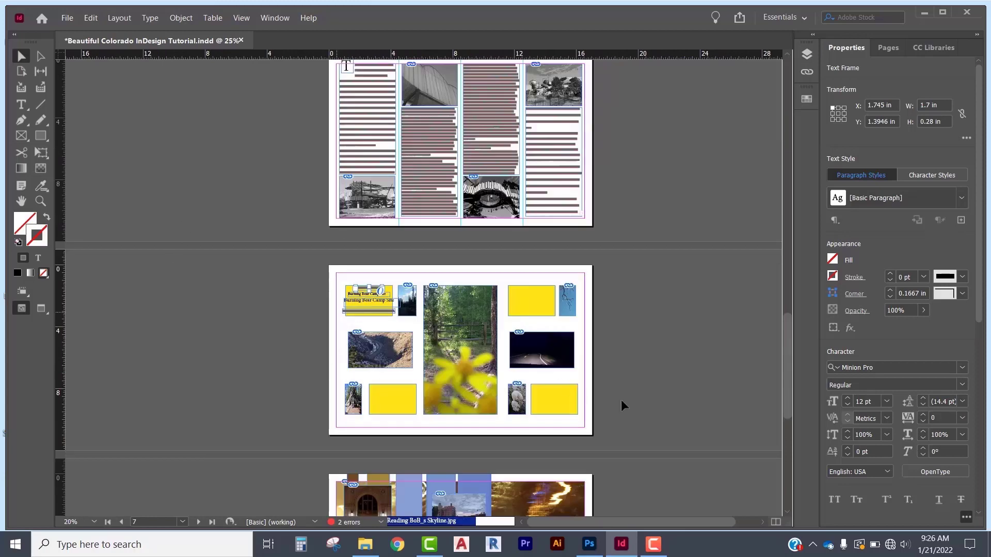
scroll(656, 383, down, 5)
scroll(656, 389, down, 3)
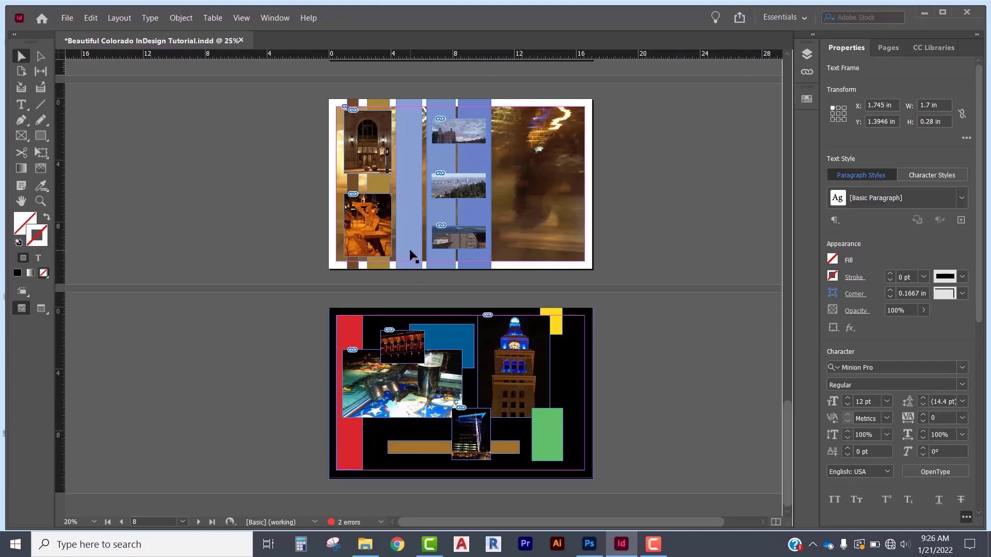
scroll(411, 251, down, 1)
scroll(427, 362, up, 2)
scroll(426, 363, up, 5)
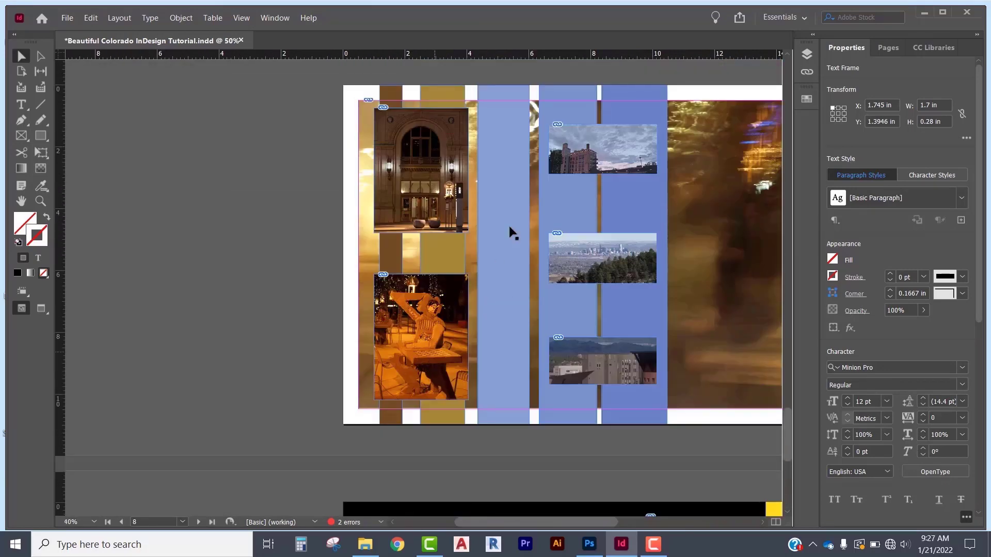
click(491, 153)
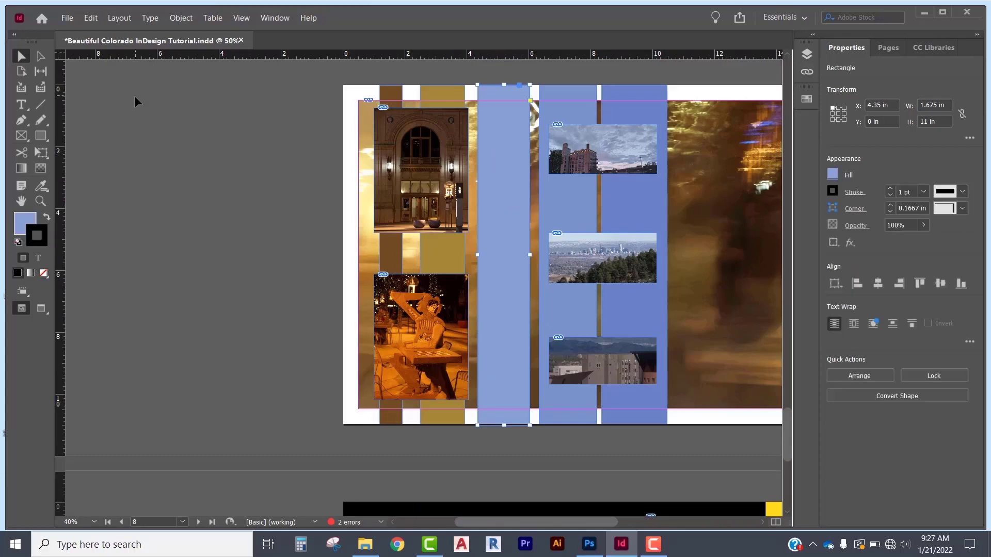
click(22, 105)
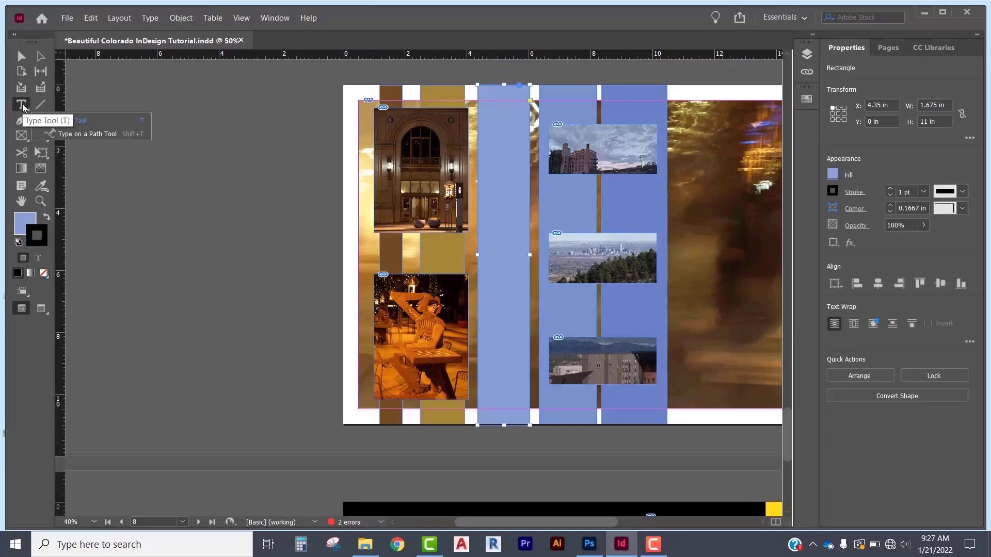
click(17, 85)
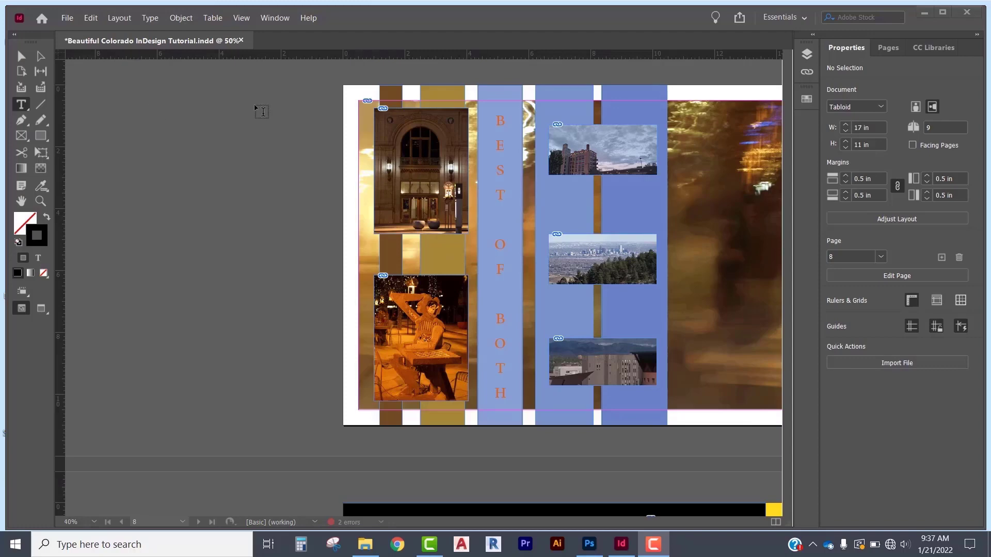
Try adding two line breaks after the first B of the vertical BEST OF BOTH text and remove them
click(22, 56)
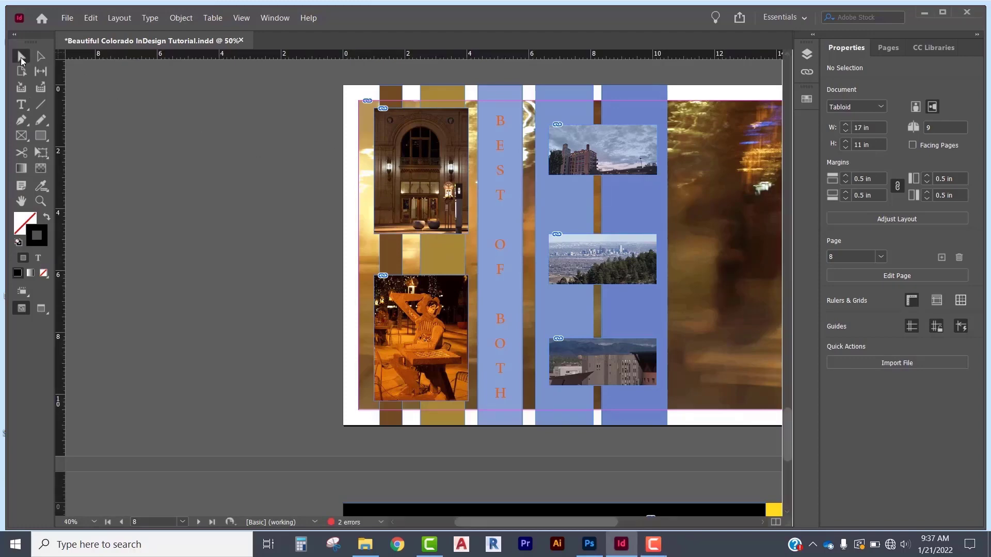
click(22, 104)
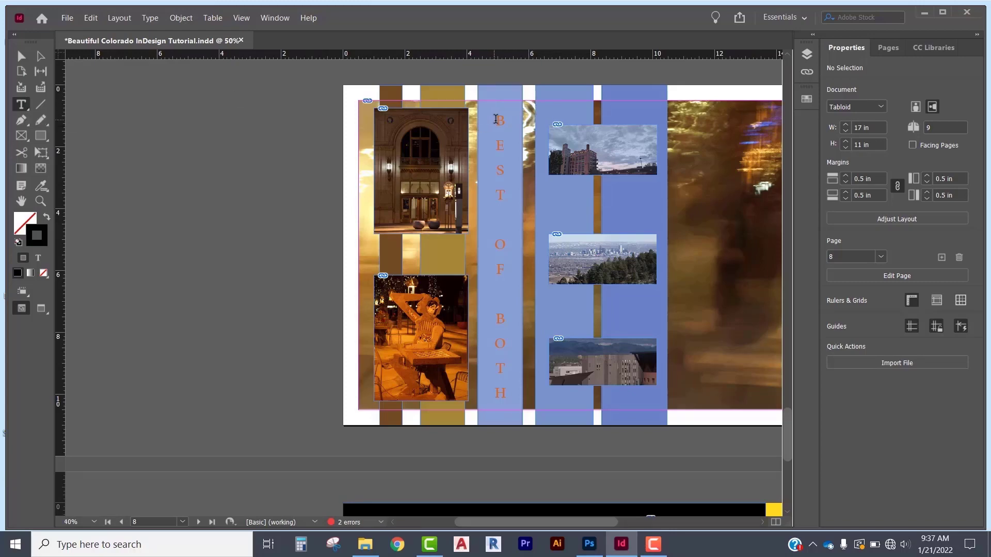
drag(496, 119, 508, 336)
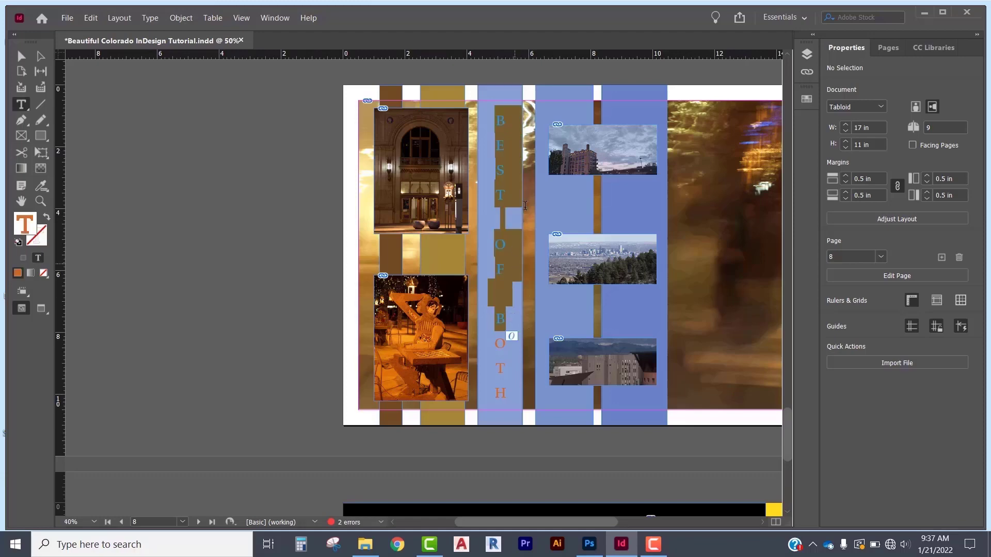
click(515, 122)
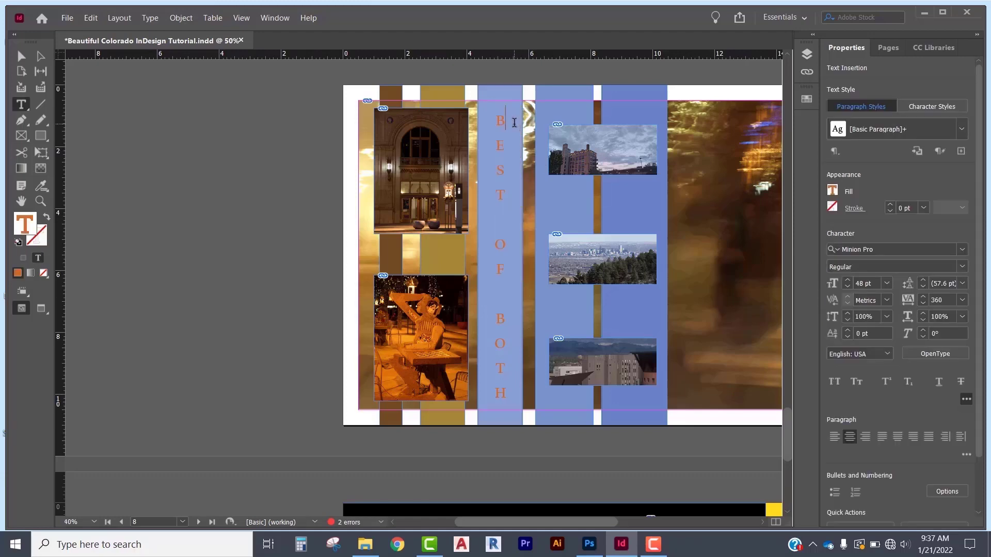
key(Return)
key(Return)
key(BackSpace)
key(BackSpace)
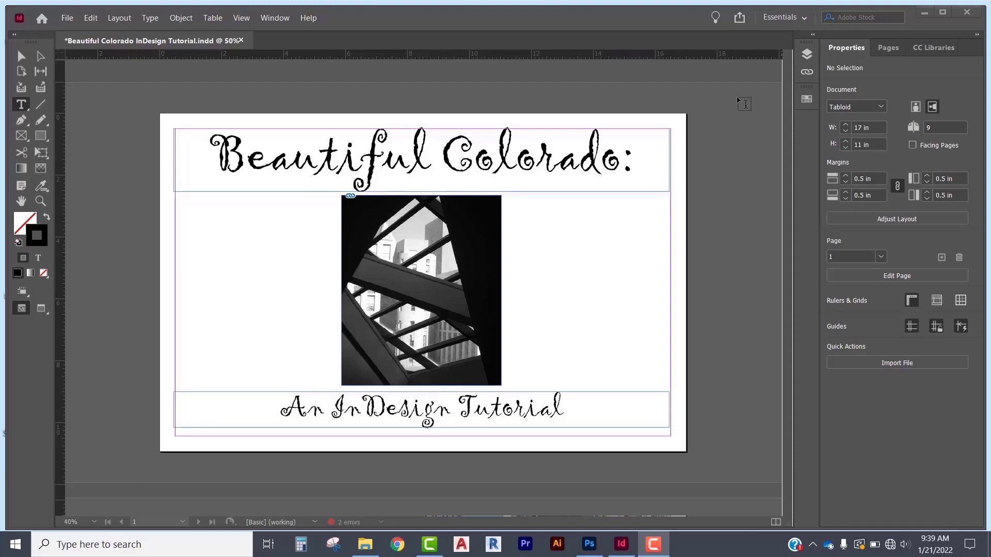
Look over the Type commands and the two type tool variants, Type Tool and Type on a Path Tool
click(149, 18)
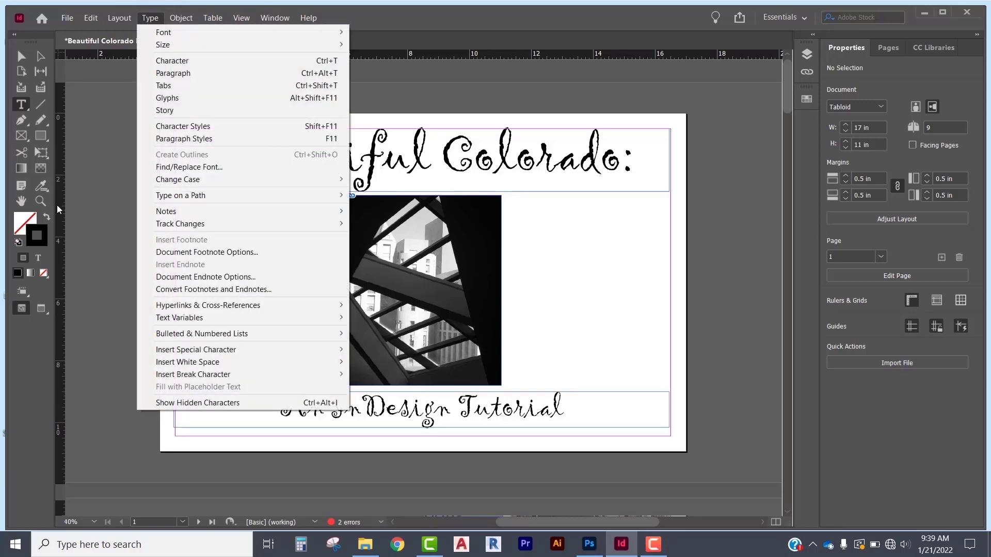
click(17, 107)
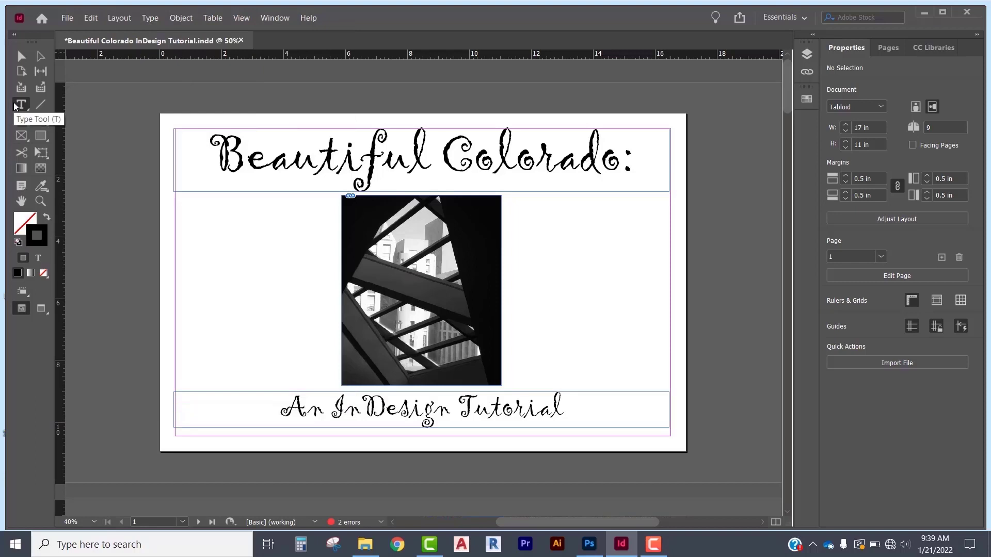
click(17, 108)
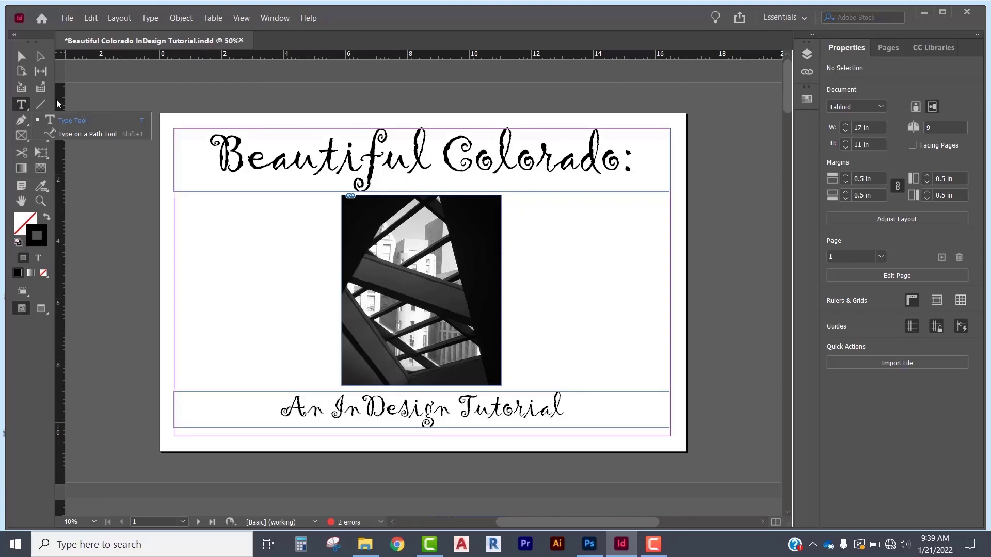
click(23, 104)
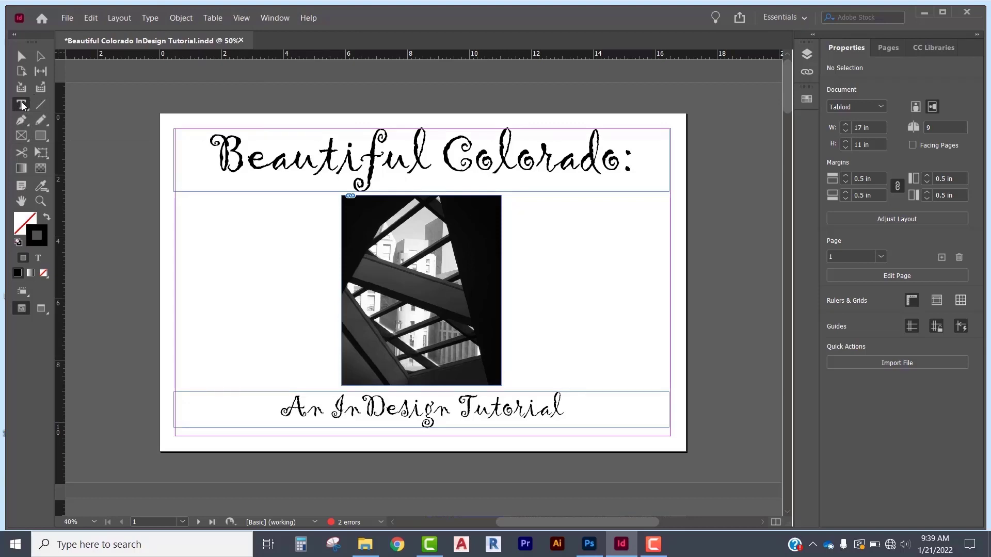
right_click(19, 107)
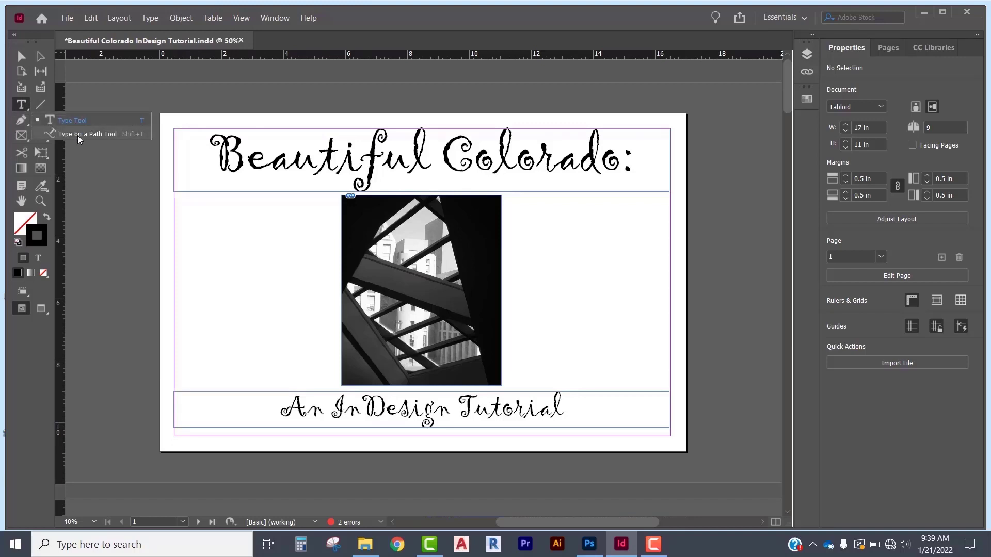
click(21, 121)
click(21, 105)
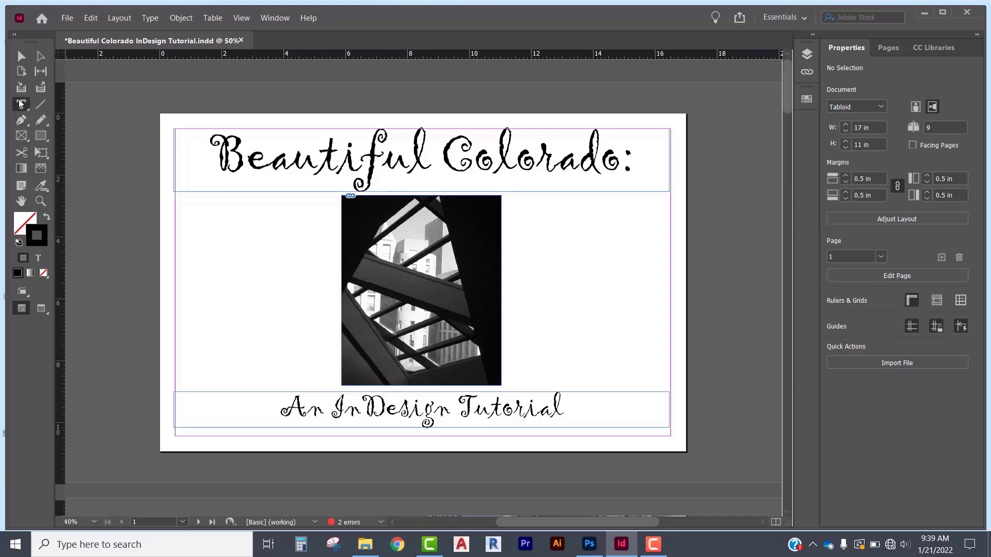
Review the Type commands for Type on a Path, Size and Insert Special Character, including Quotation Marks, without applying any
click(150, 19)
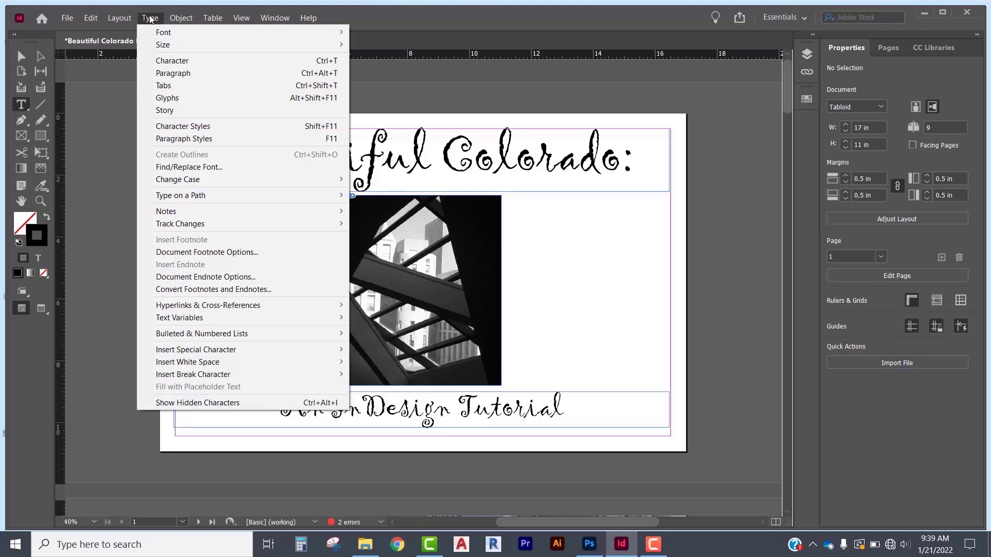
mouse_move(202, 195)
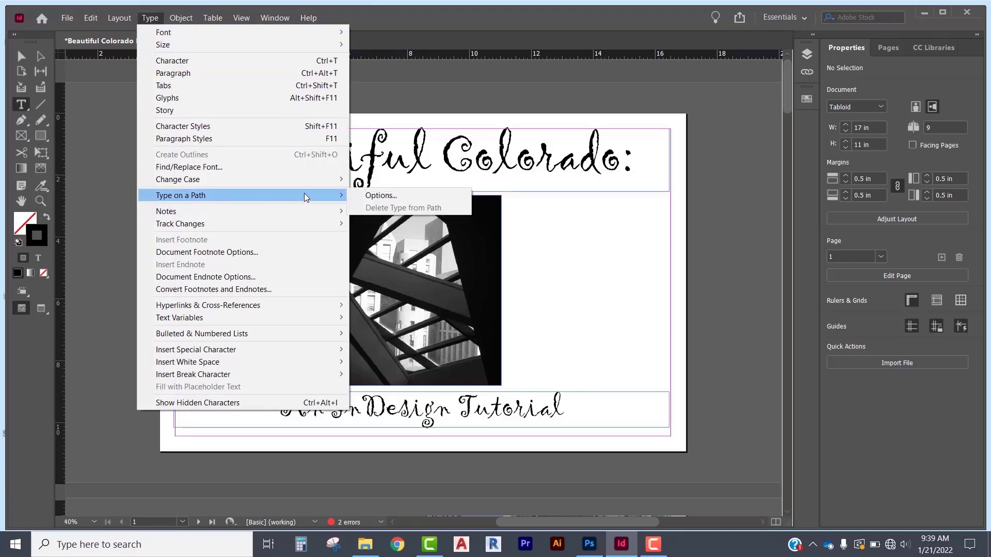
mouse_move(189, 44)
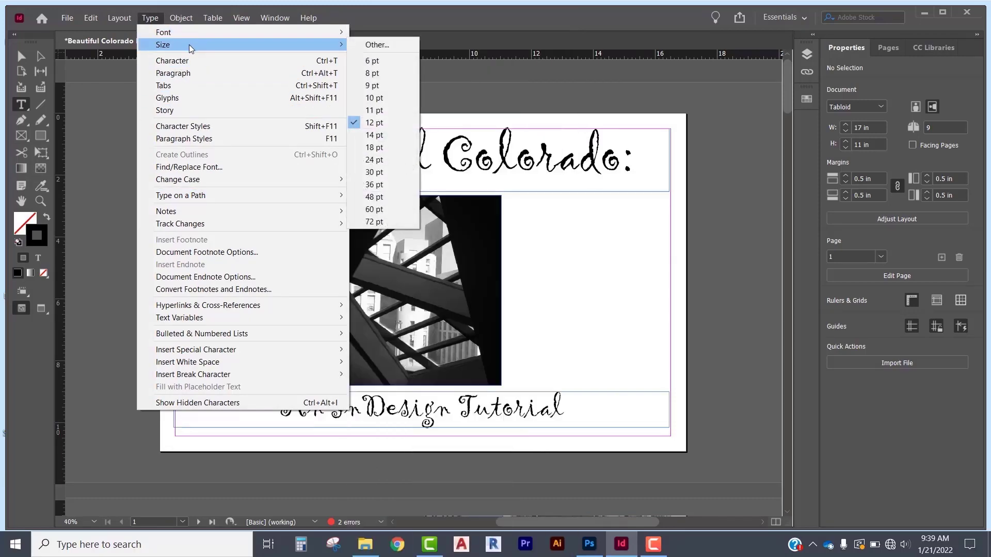
mouse_move(164, 340)
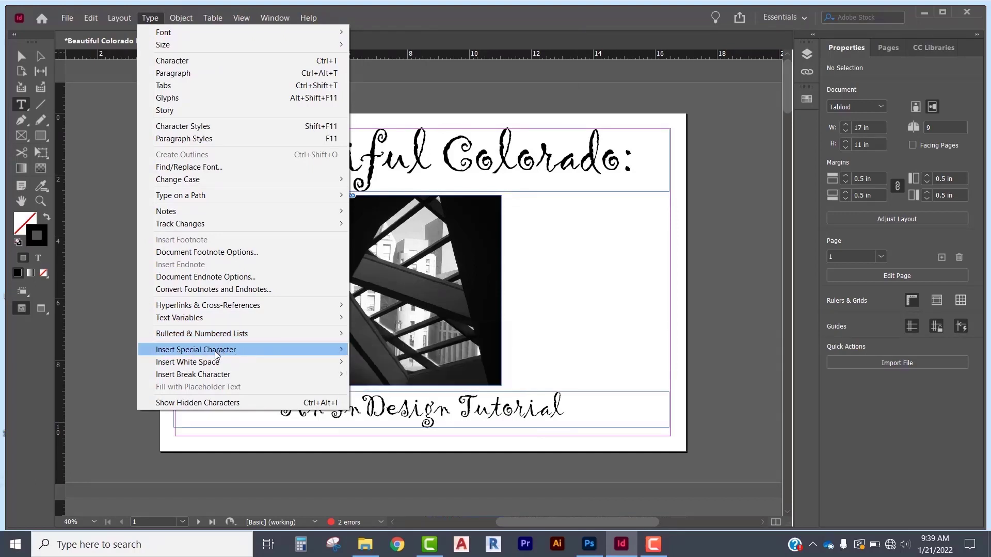
mouse_move(217, 355)
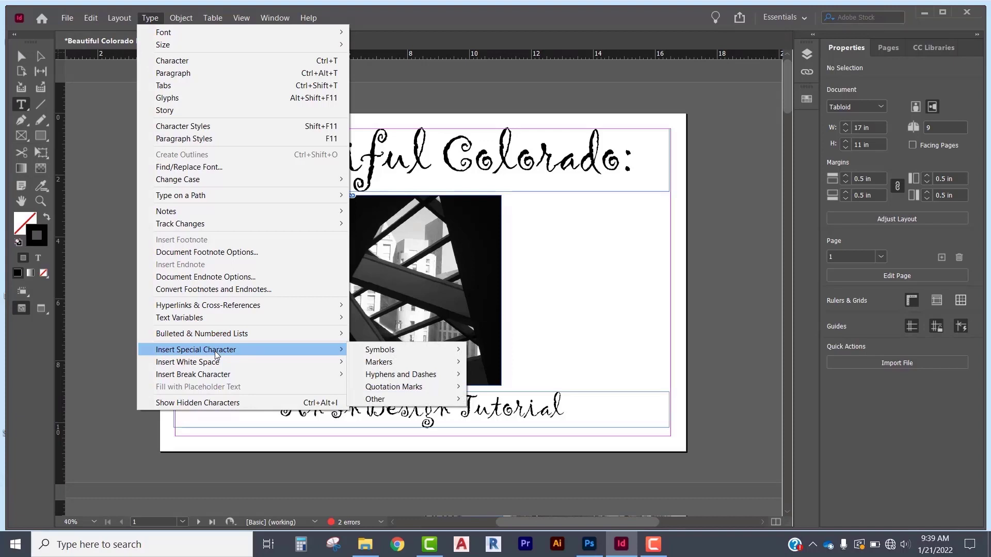
mouse_move(364, 391)
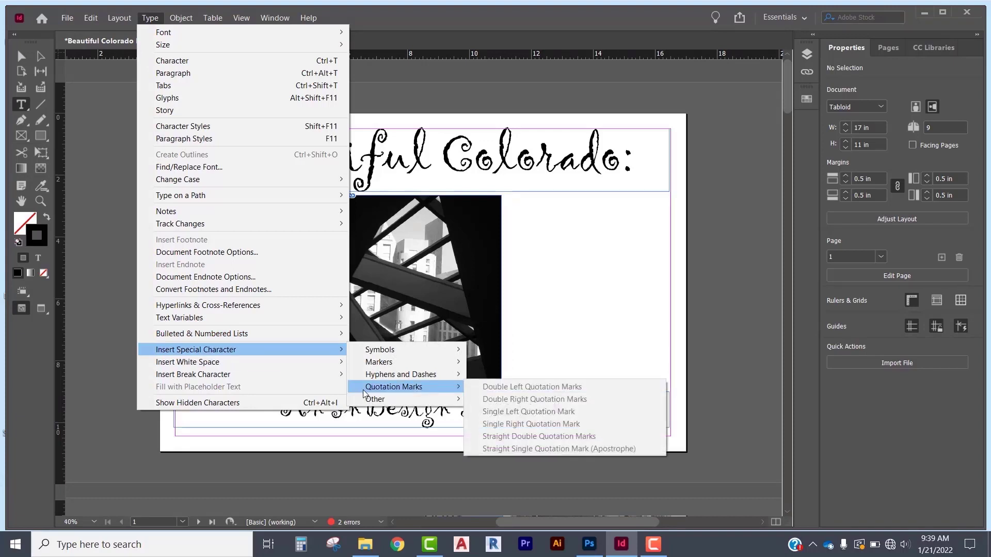
click(928, 72)
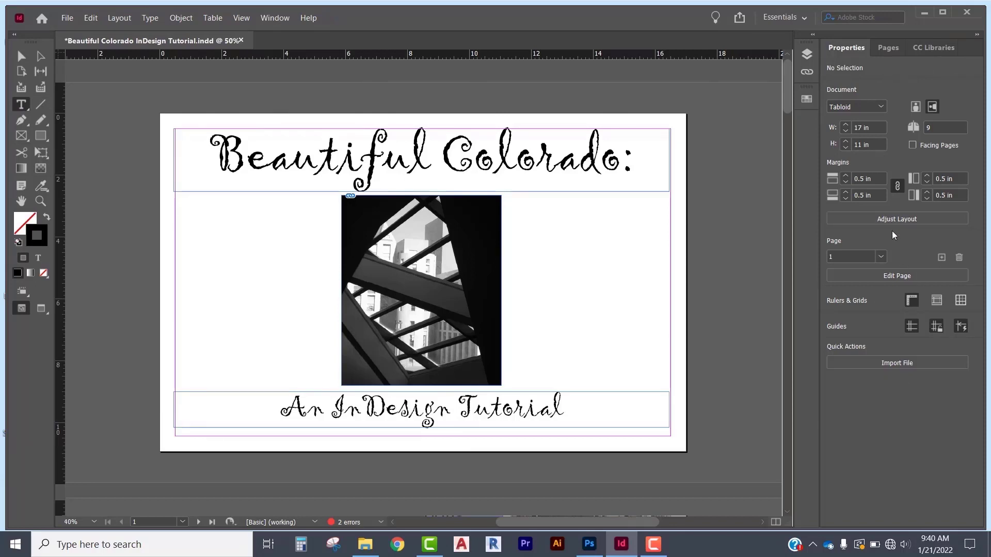
Draw a text frame about 3 by 2 in beside the cover photo and review its paragraph style, fill swatch and font choices
drag(214, 213, 310, 275)
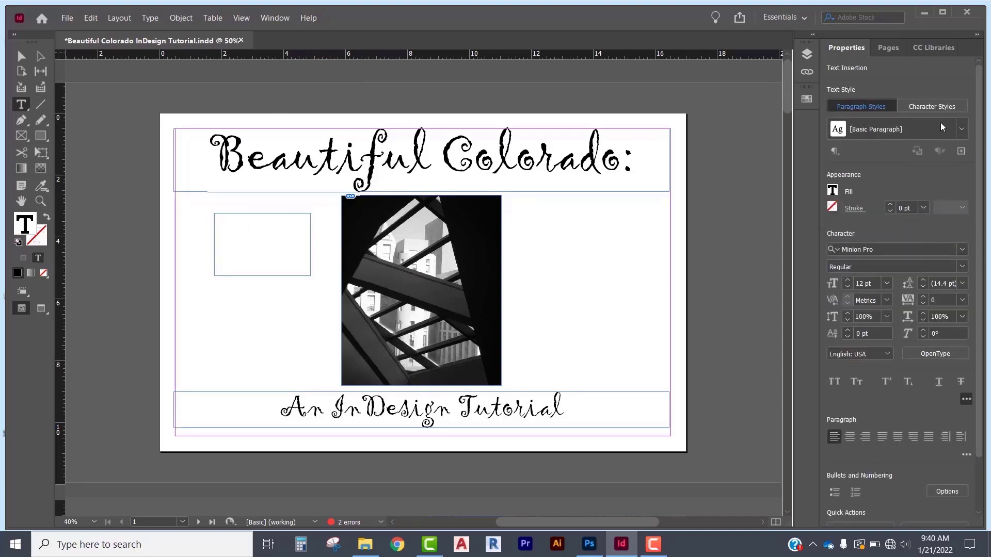
click(898, 128)
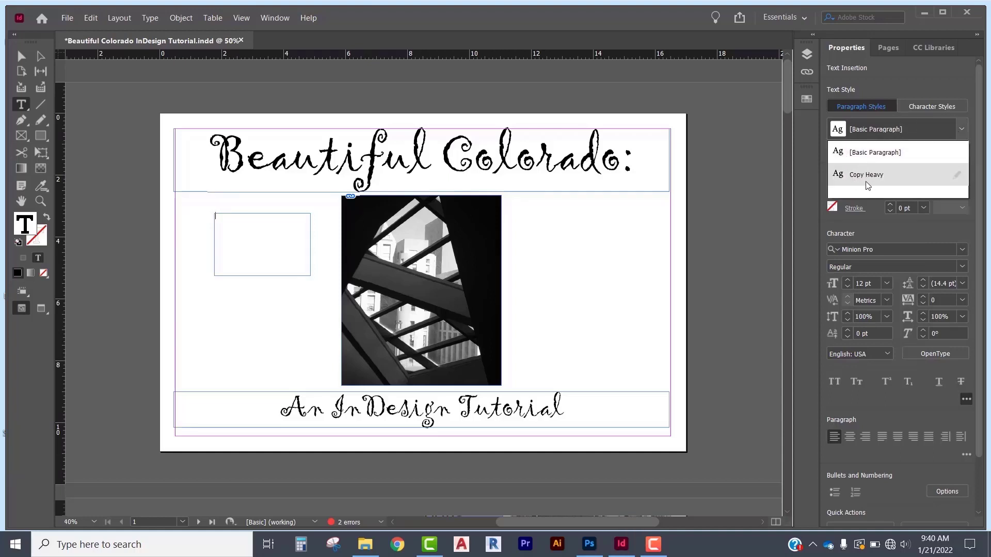
click(919, 93)
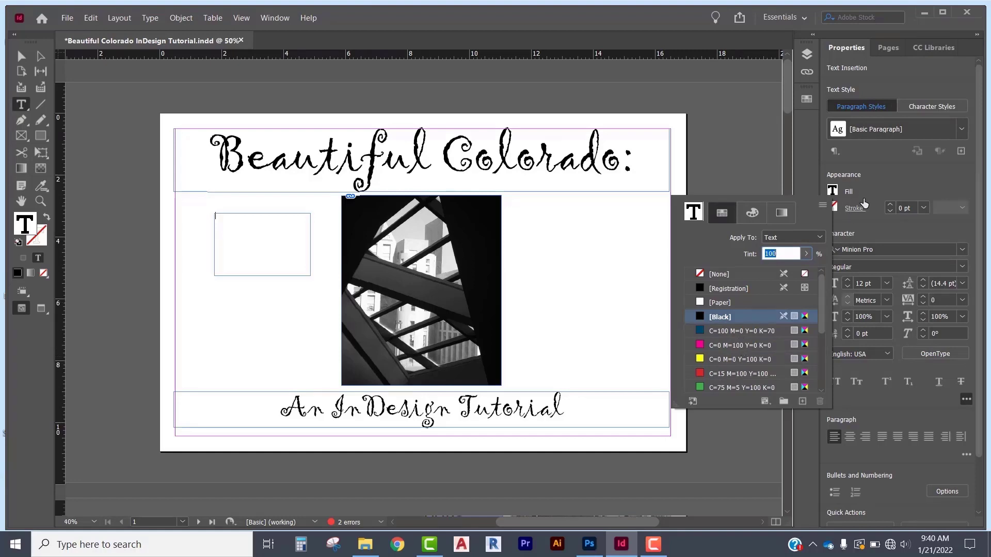
click(874, 179)
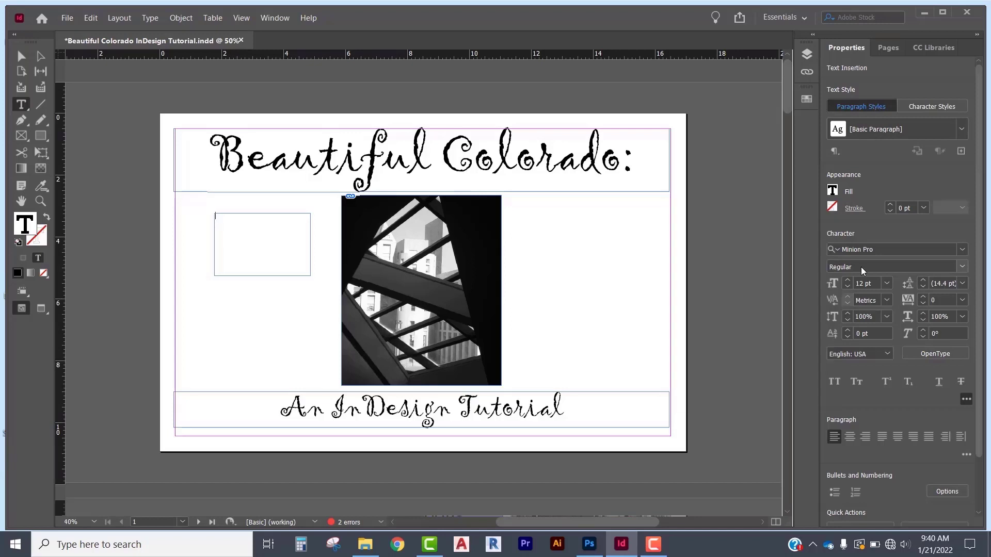
click(962, 250)
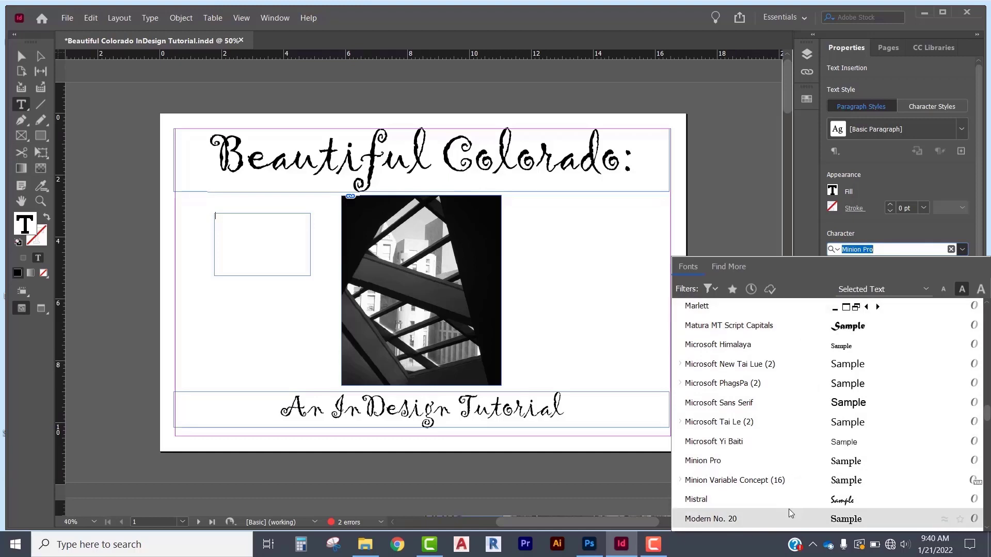
click(903, 238)
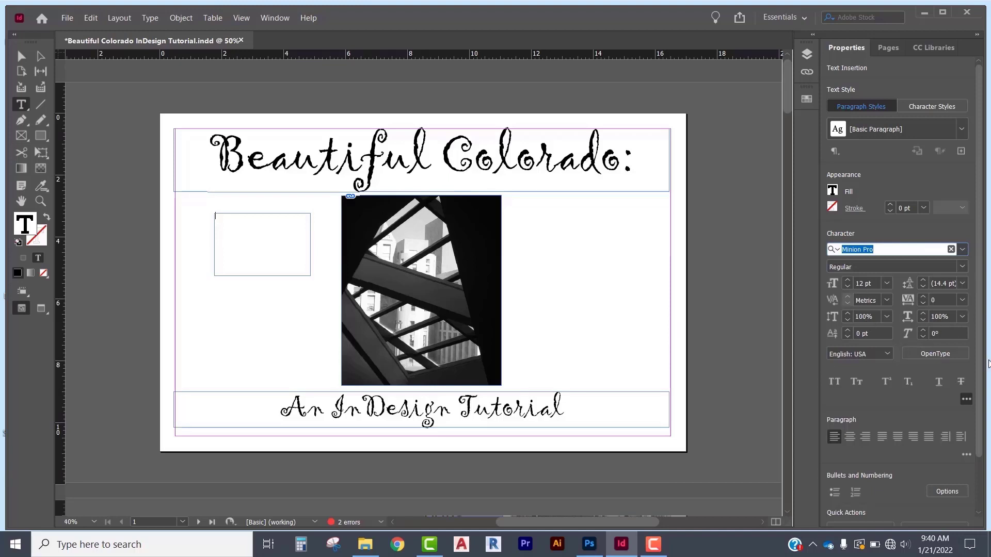
Collapse the extra character options and expand the extra paragraph options to examine the indent, spacing, shading, border and hyphenation settings
click(966, 400)
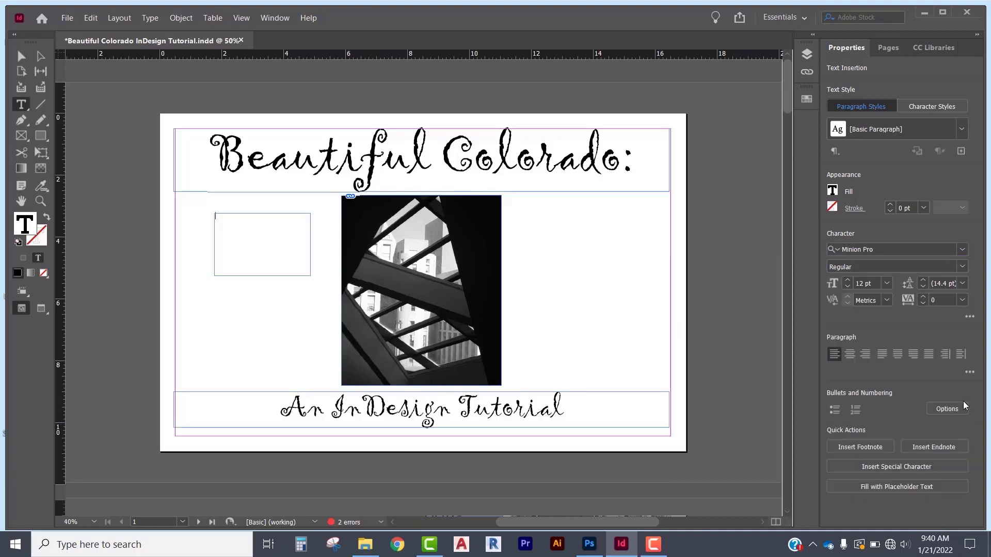
click(970, 372)
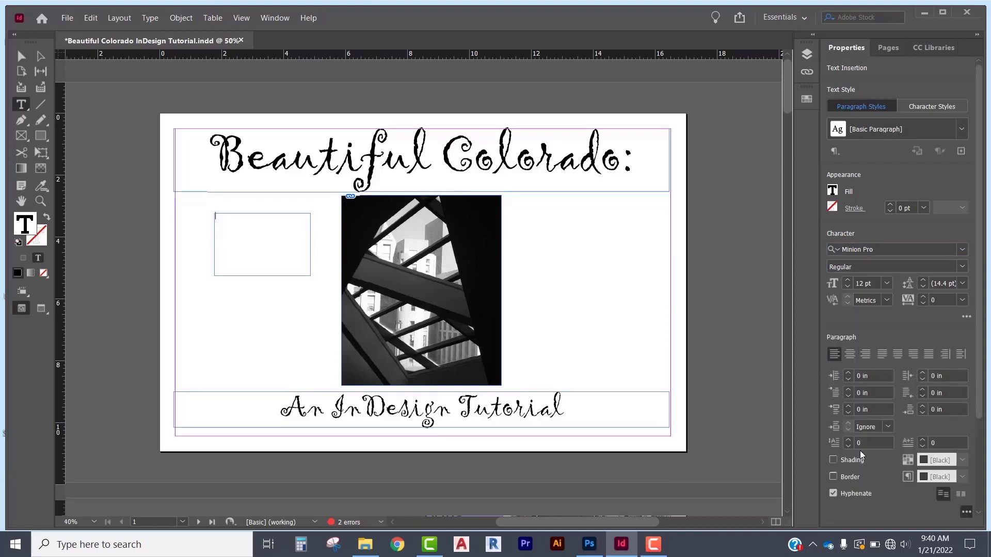
scroll(981, 439, down, 1)
scroll(981, 439, down, 5)
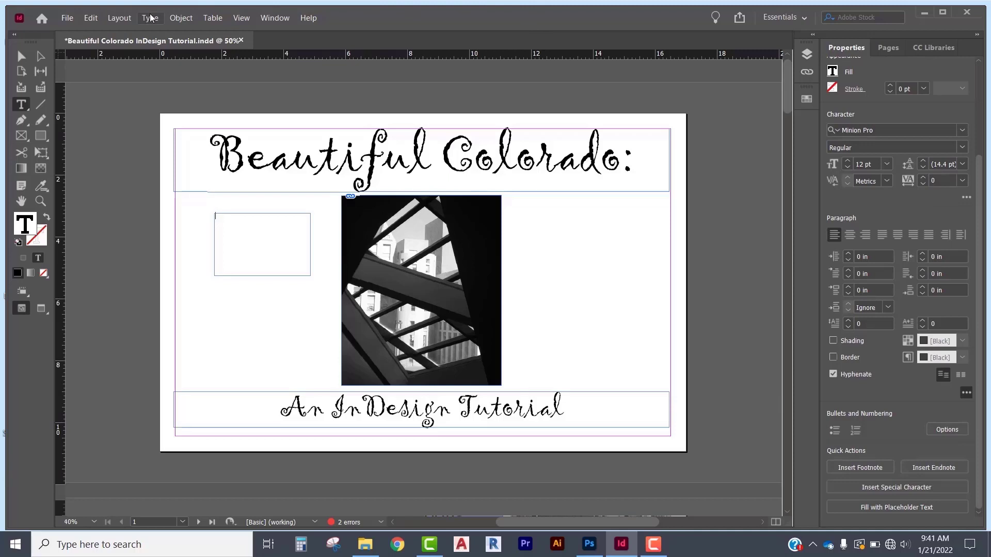
Fill the empty text frame beside the cover photo with placeholder text and delete the frame
click(851, 508)
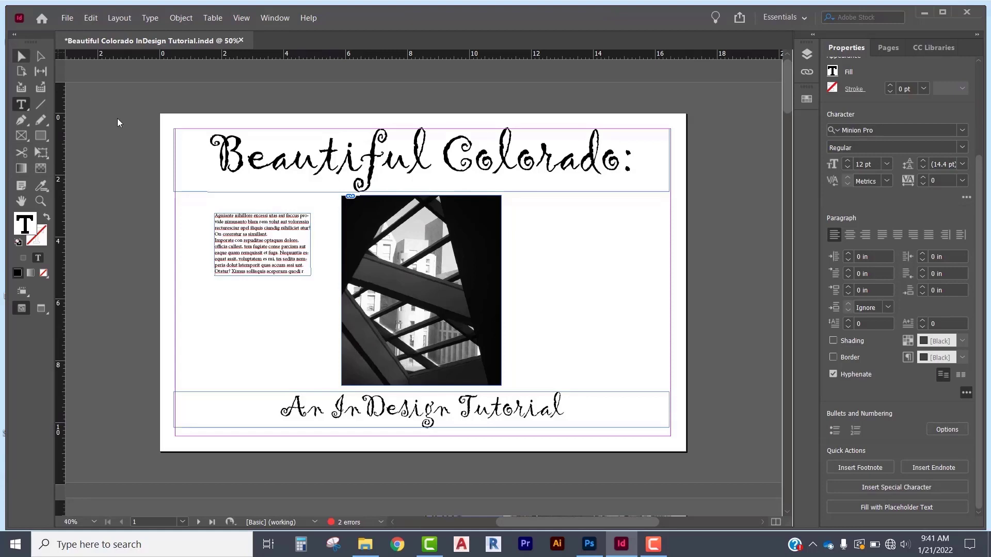
key(Escape)
click(227, 252)
key(Delete)
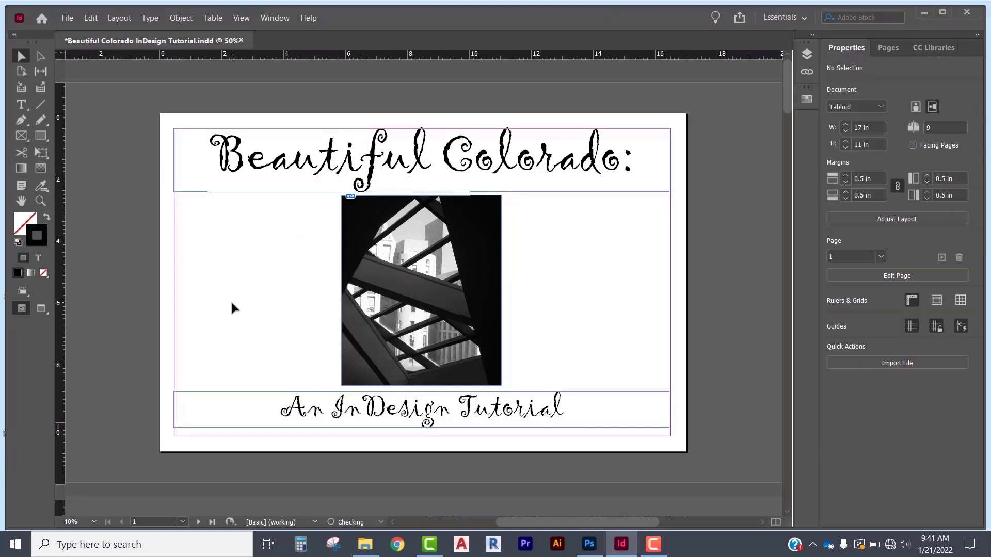